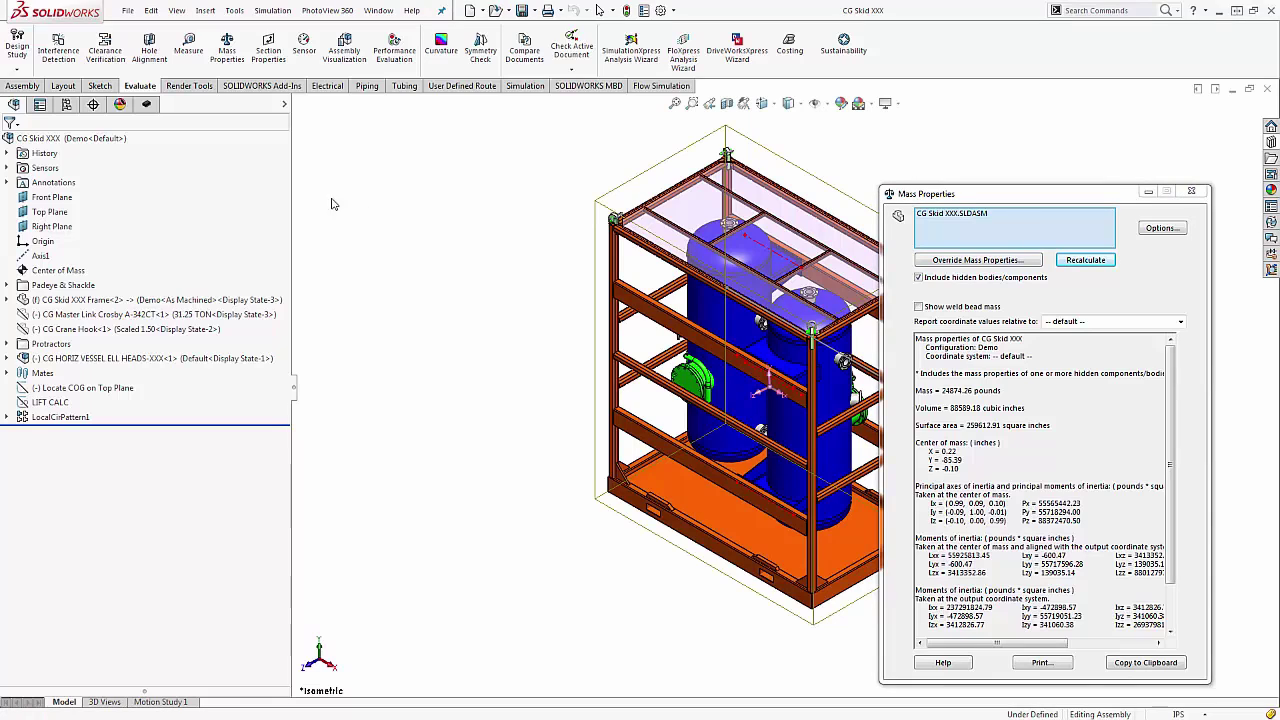
Step: Examine the skid's mass properties and center of mass in the front view, keeping the results window clear of the model
left_click_drag(985, 194, 362, 200)
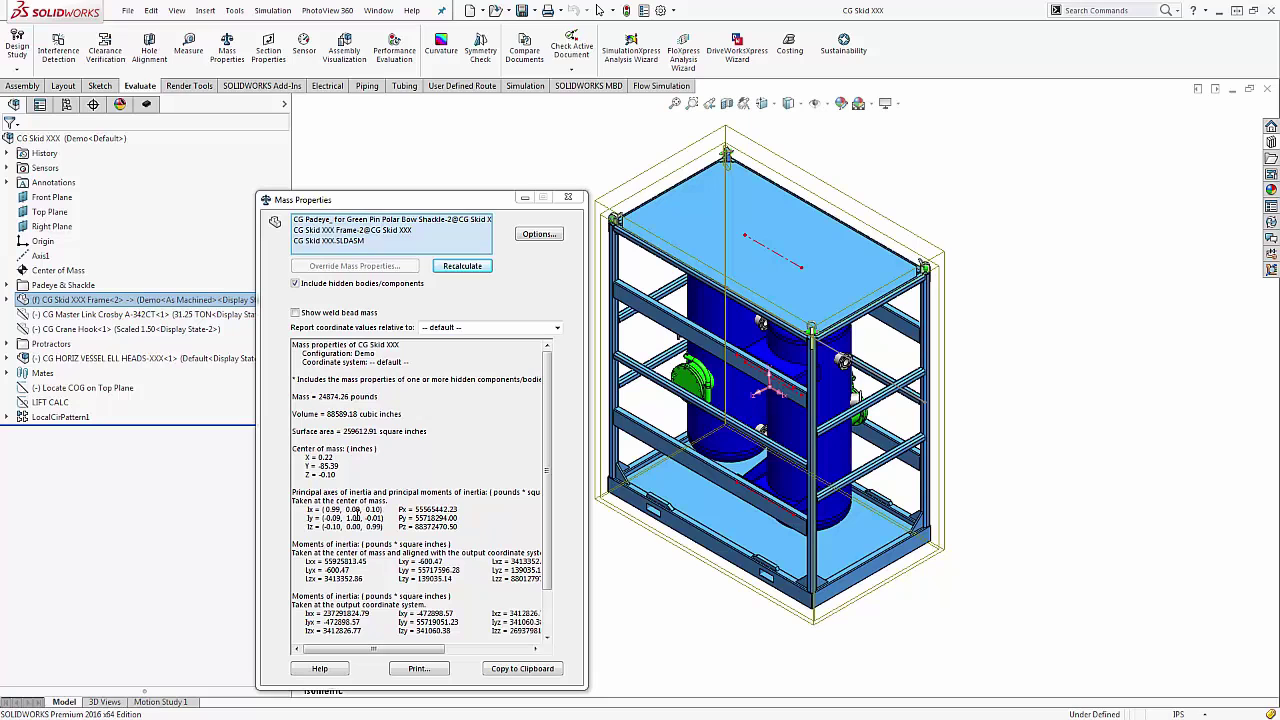
left_click(763, 103)
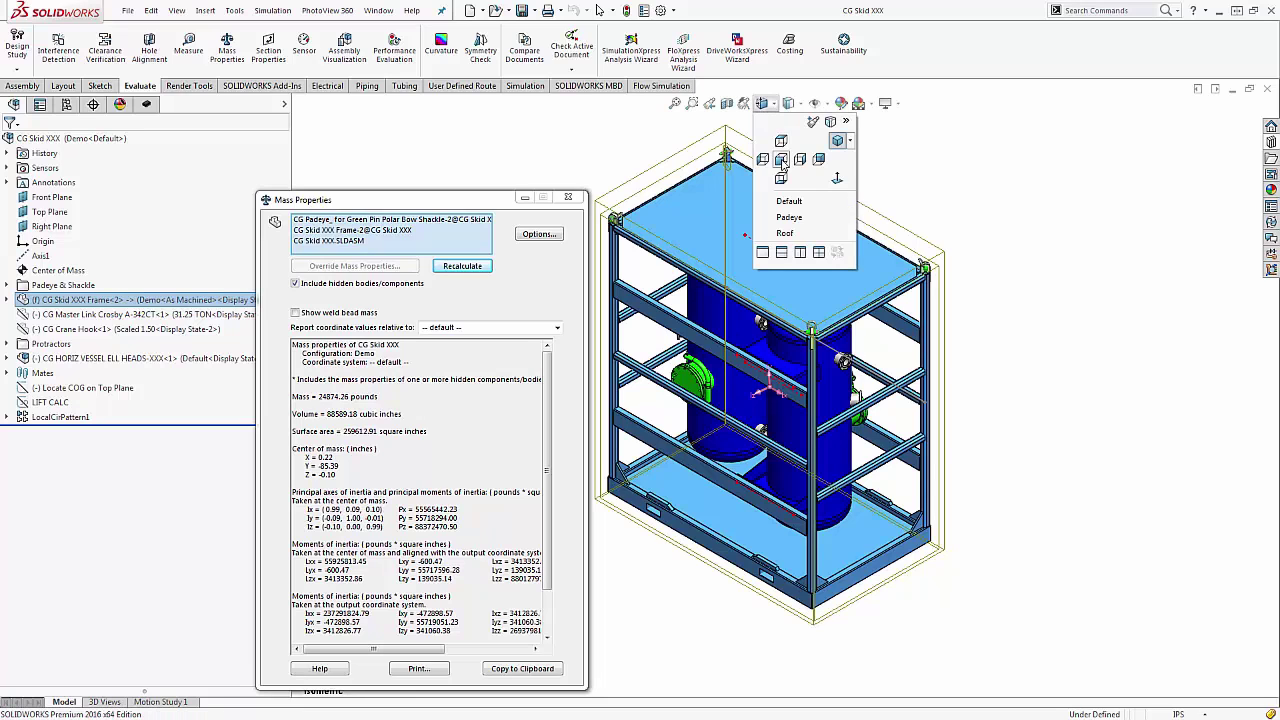
left_click(781, 160)
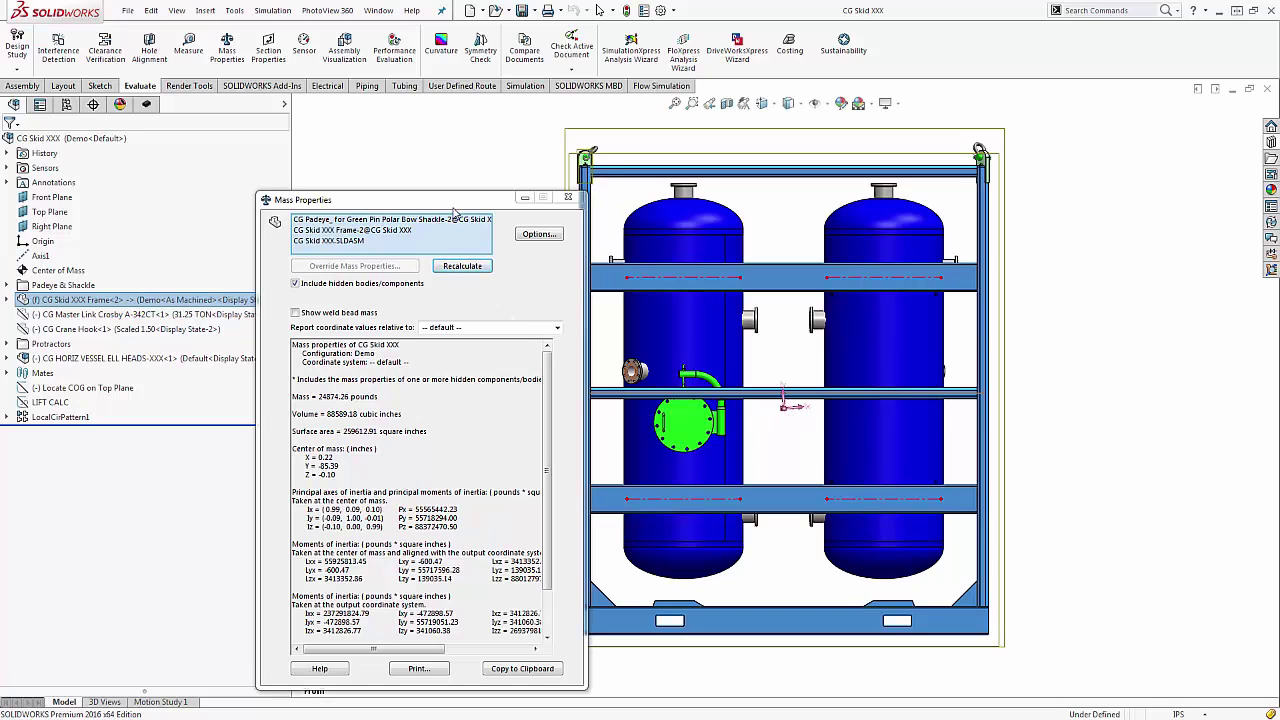
left_click_drag(455, 210, 1135, 180)
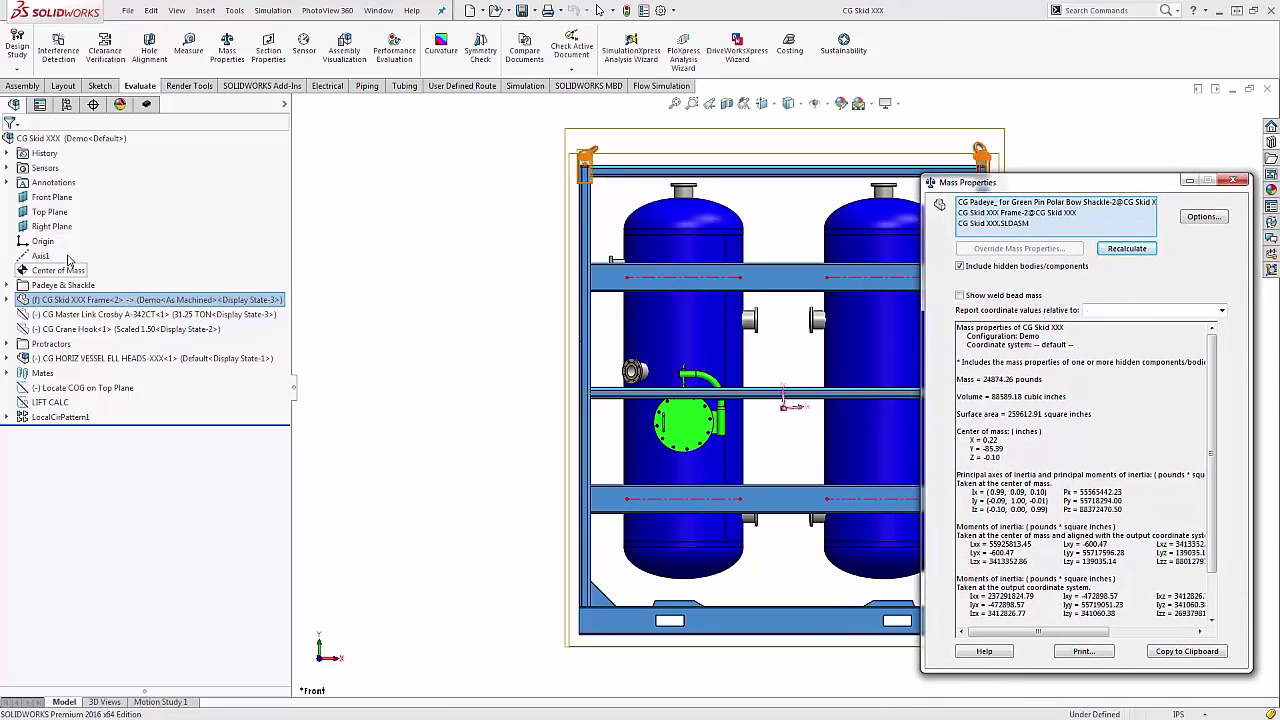
left_click(72, 360)
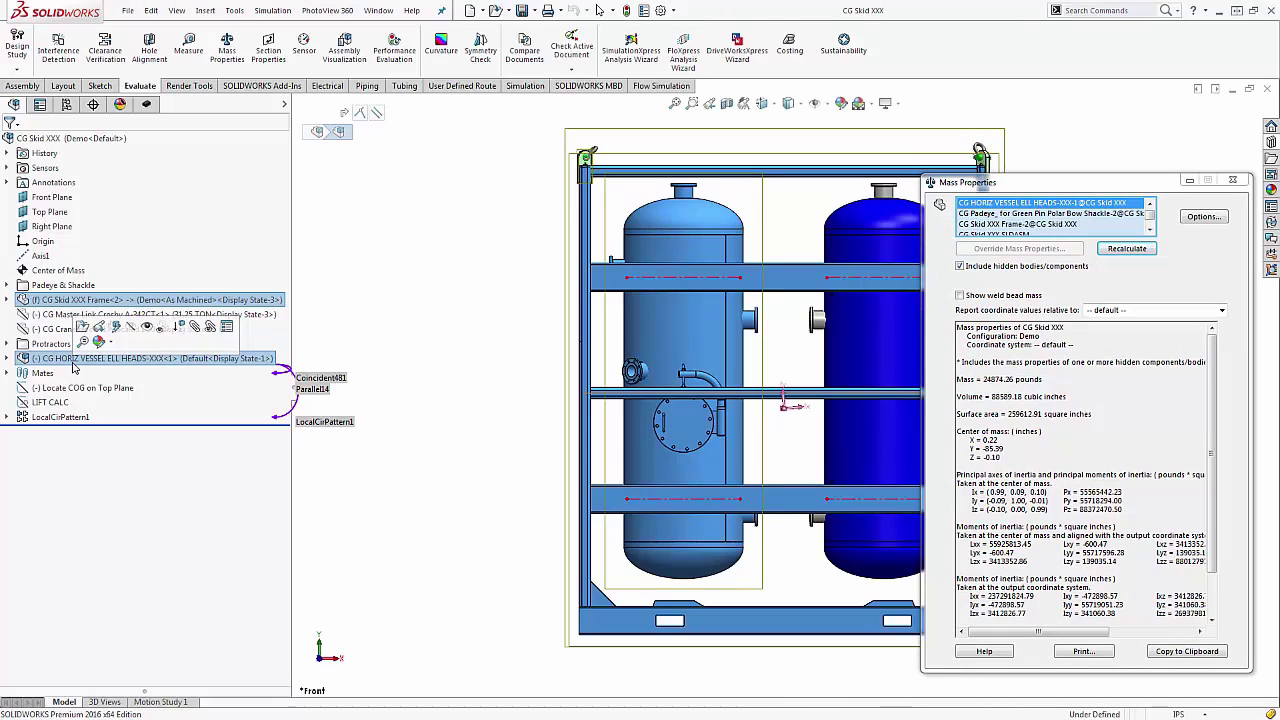
left_click_drag(69, 366, 540, 320)
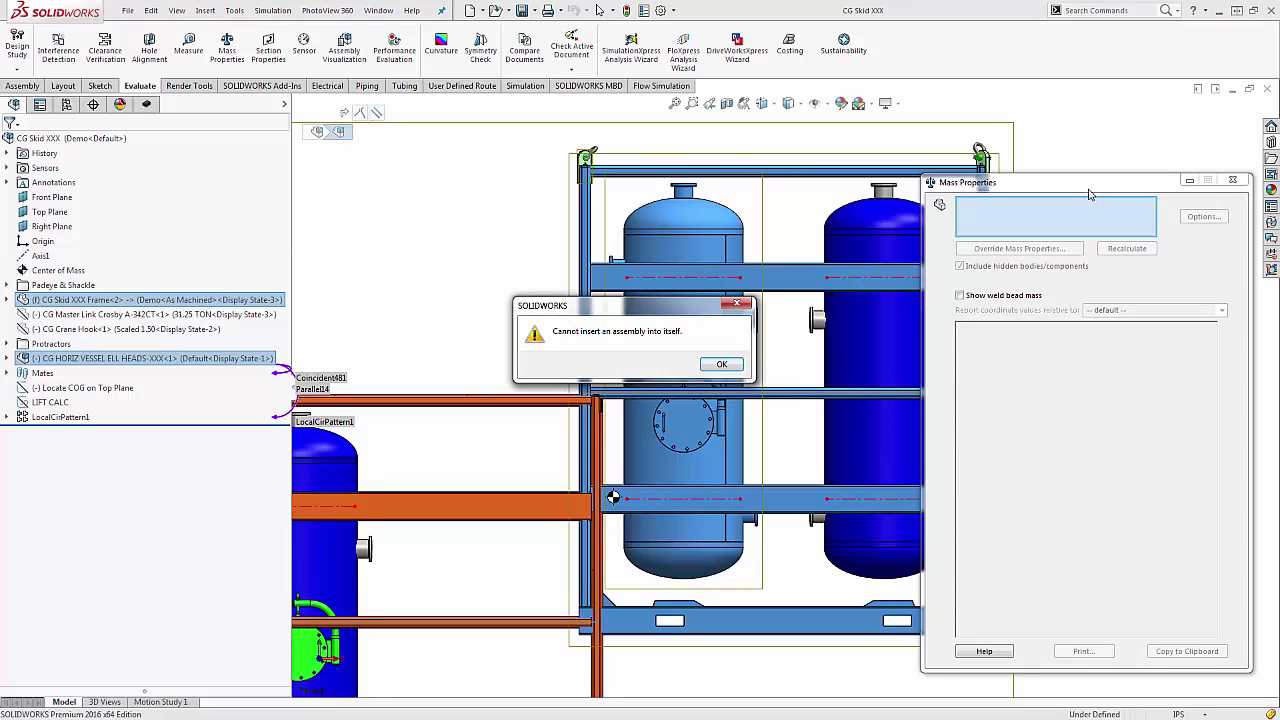
left_click(721, 364)
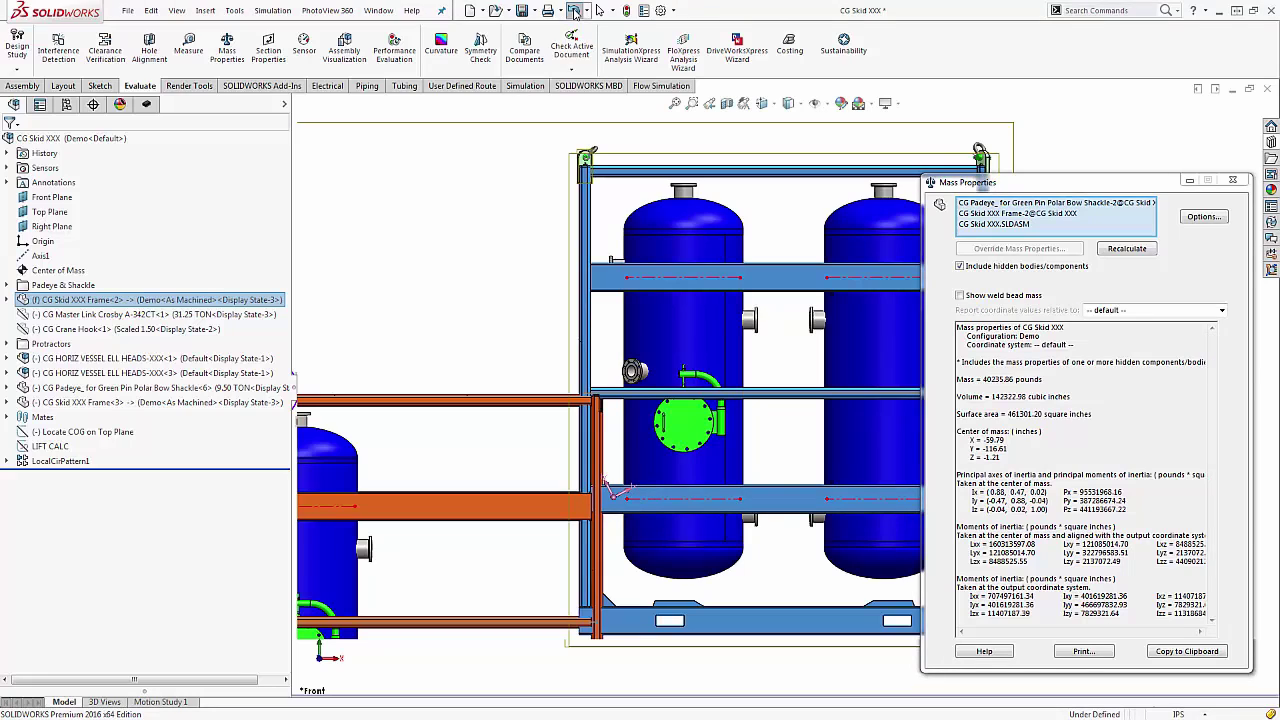
left_click(575, 12)
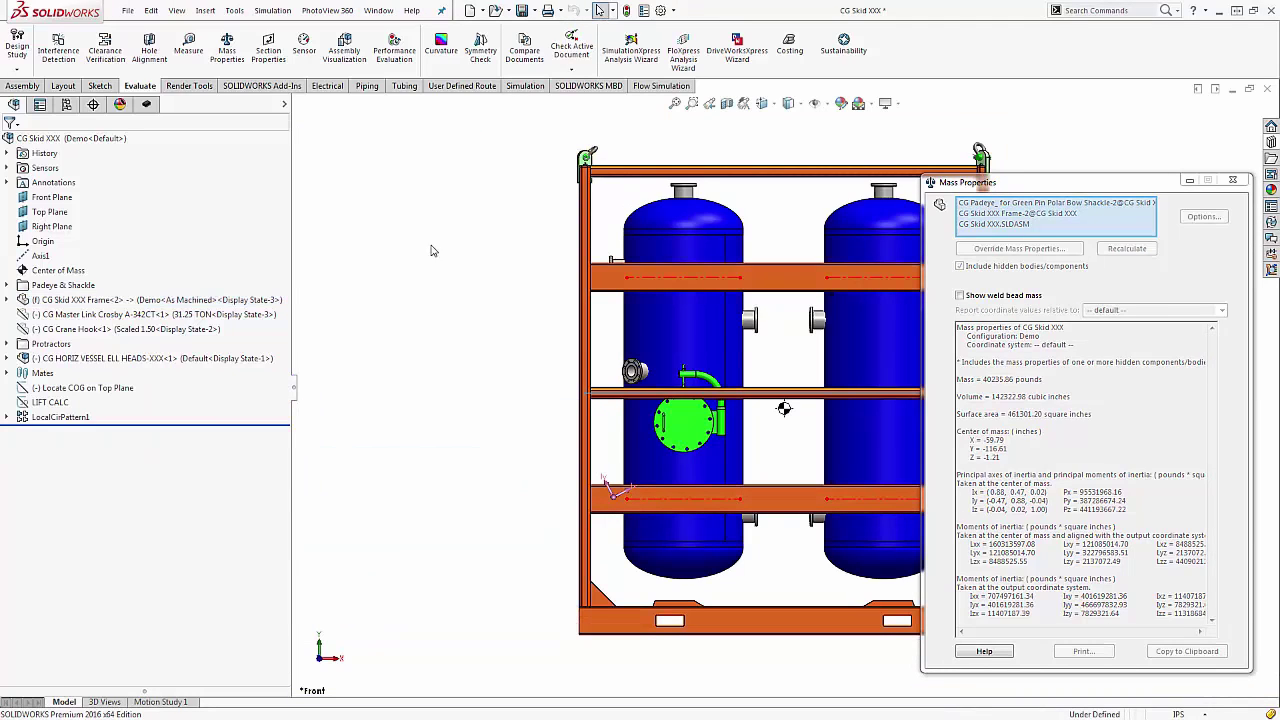
Step: Close the mass properties and inspect the center of mass marker in the right and isometric views
left_click(1232, 181)
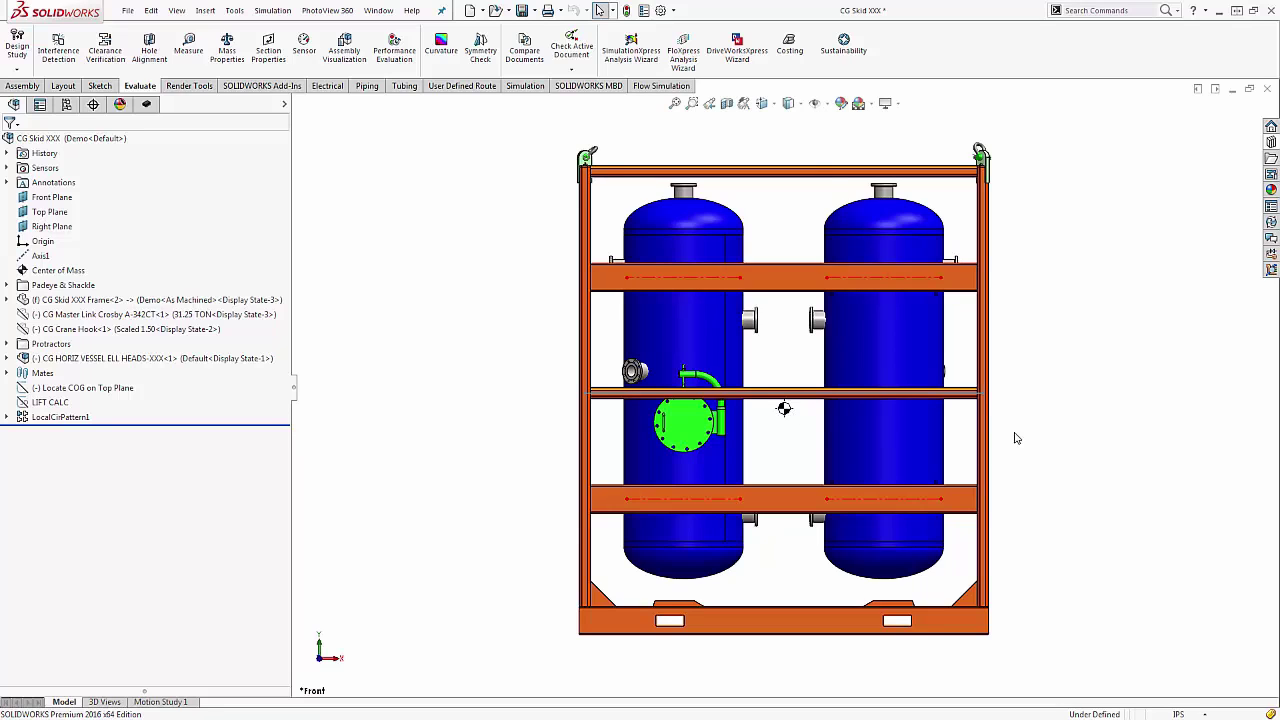
left_click(762, 103)
left_click(801, 161)
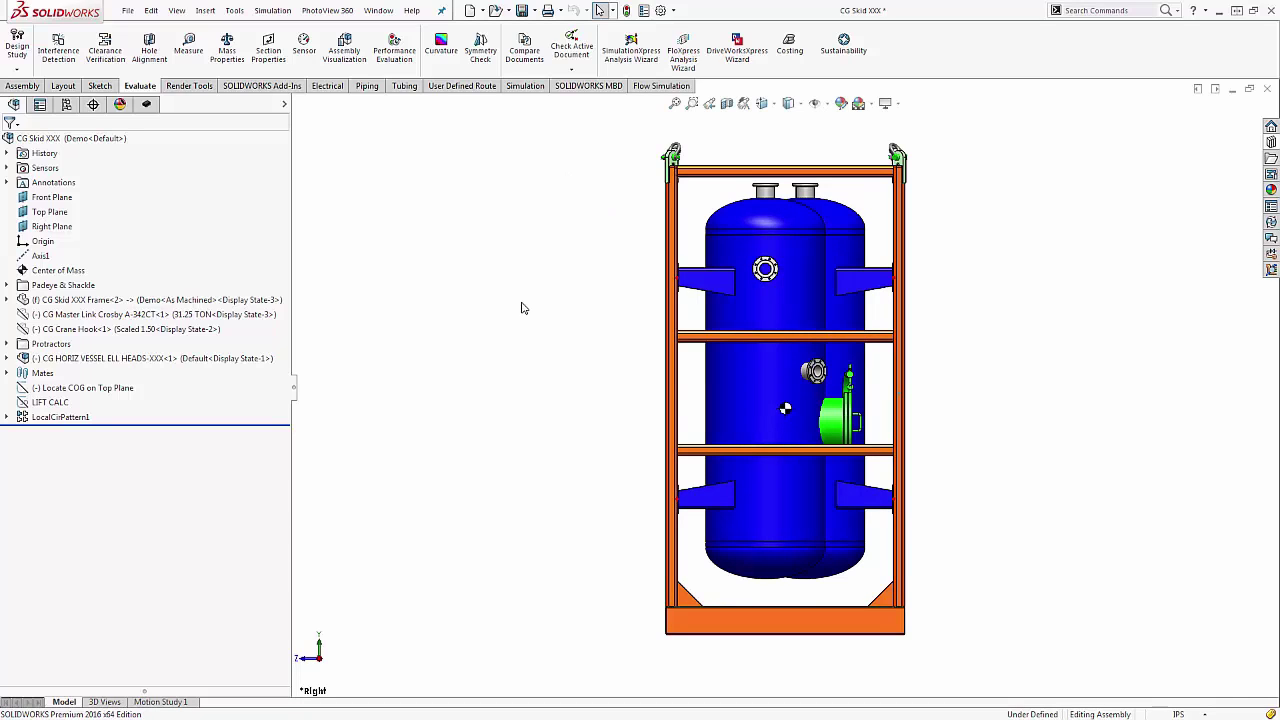
right_click_drag(510, 318, 508, 350)
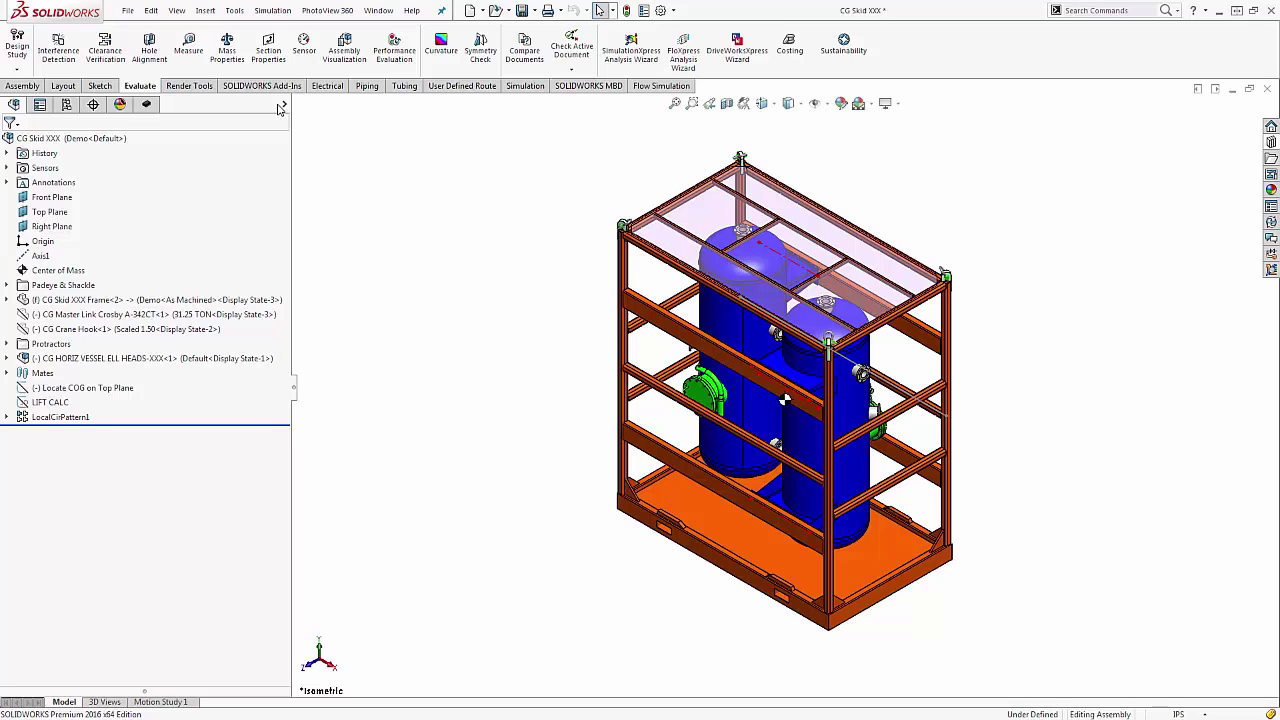
Step: Activate the Rigging and Protractors display state of the skid assembly and show it from the front
left_click(283, 106)
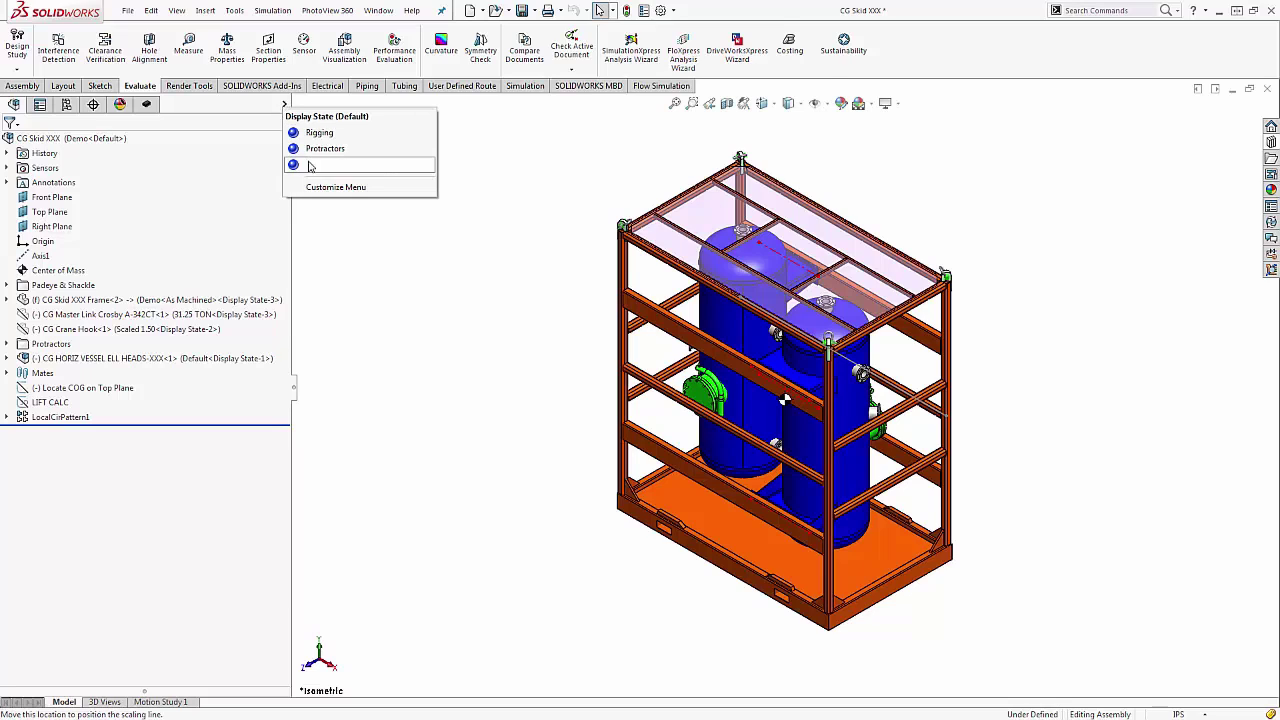
left_click(340, 164)
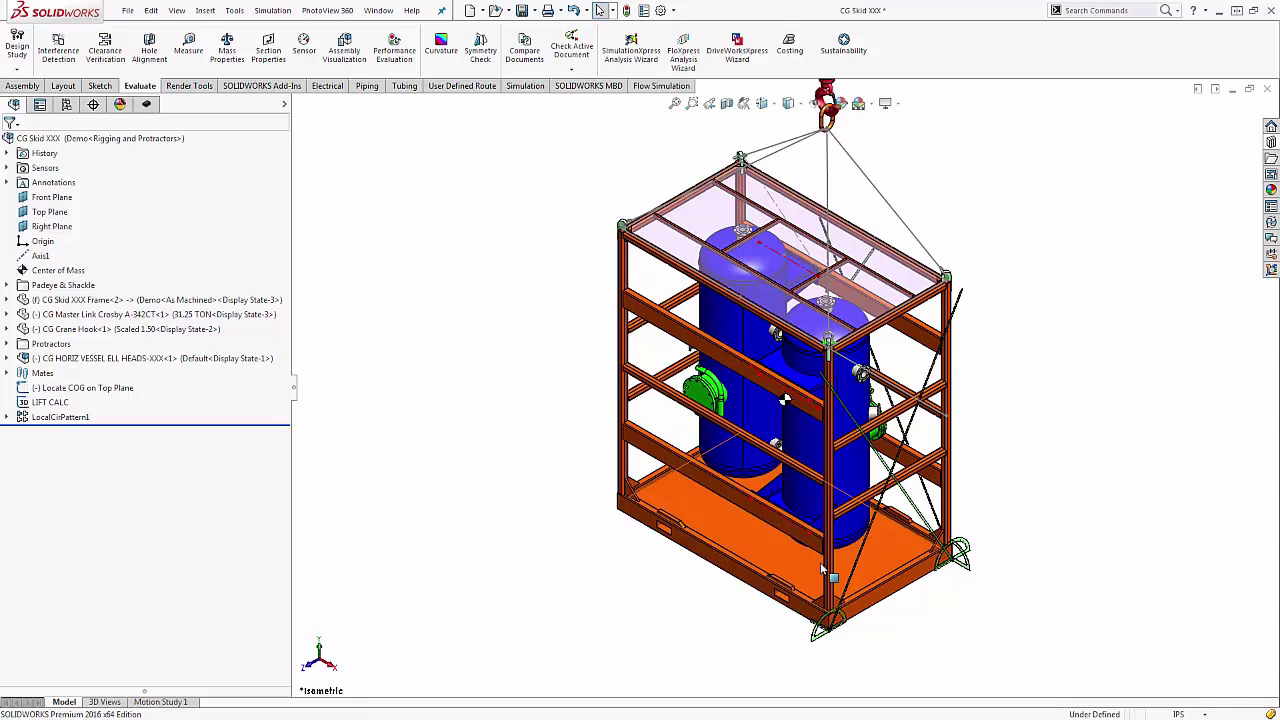
left_click(762, 104)
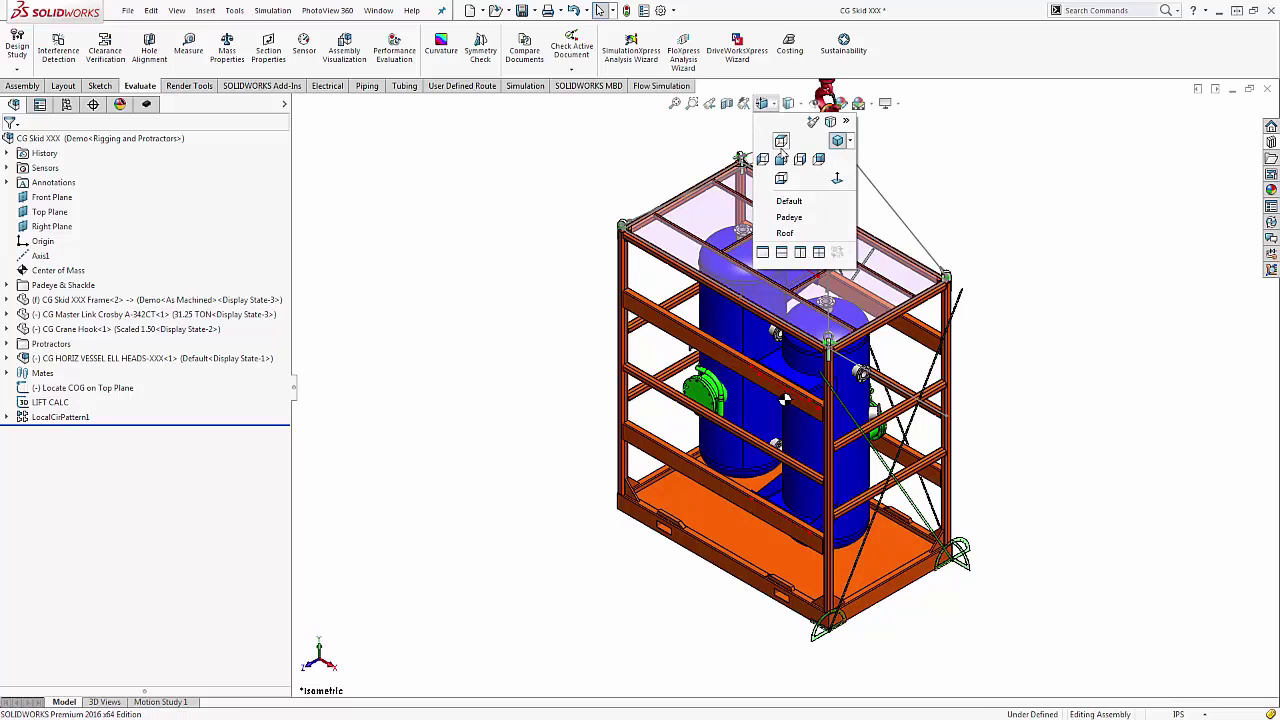
left_click(780, 152)
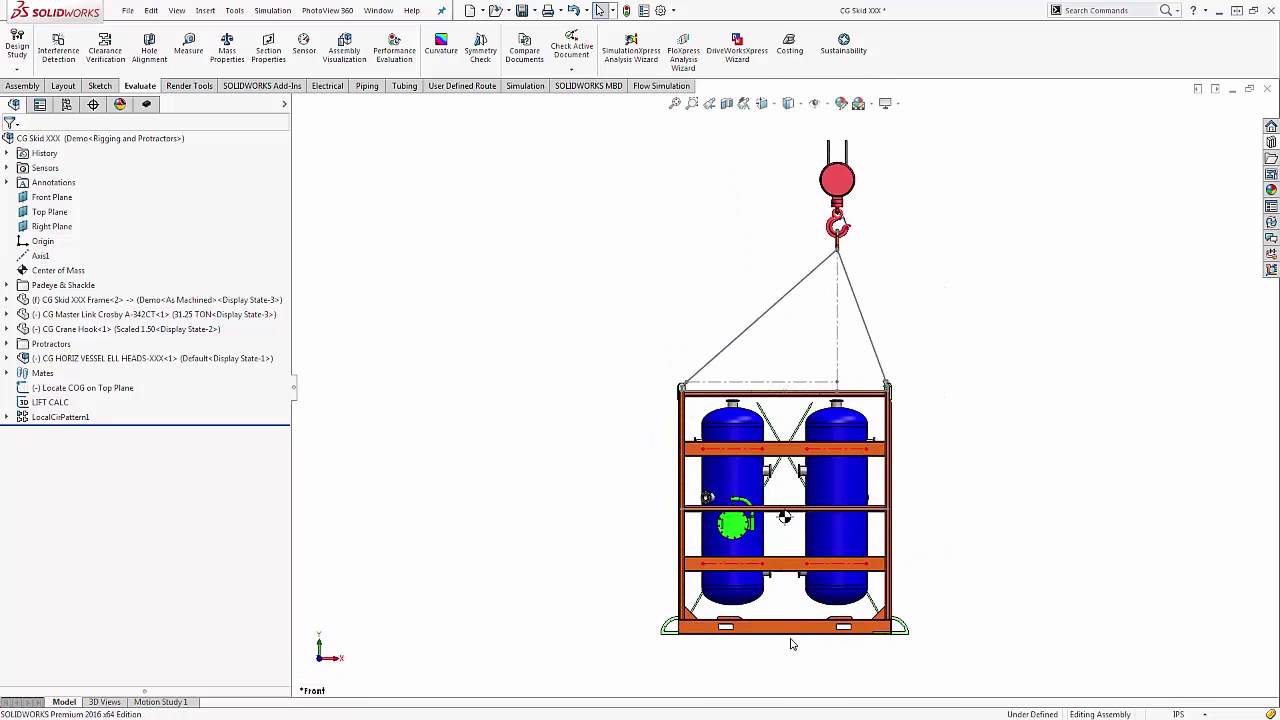
scroll(795, 643, "down", 3)
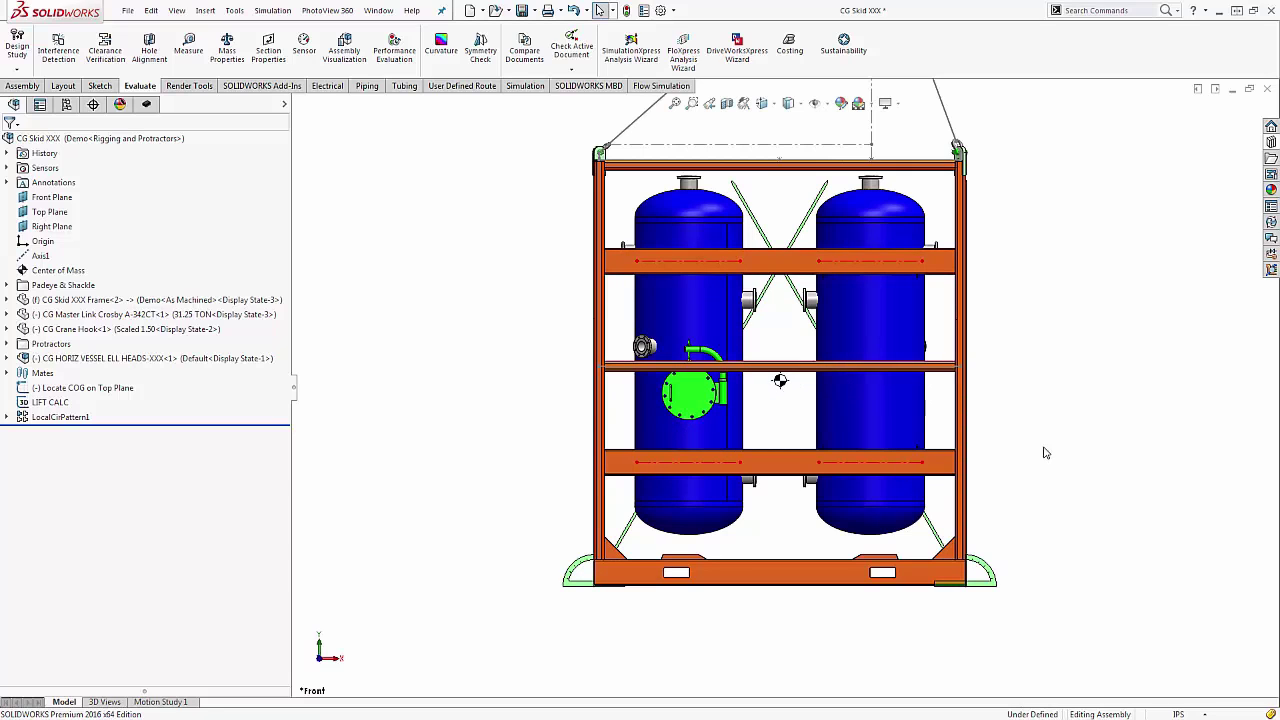
Step: Move the vessels slightly lower inside the frame while looking at the skid in the right view
middle_click_drag(1046, 440, 908, 462)
key("ctrl+shift+z")
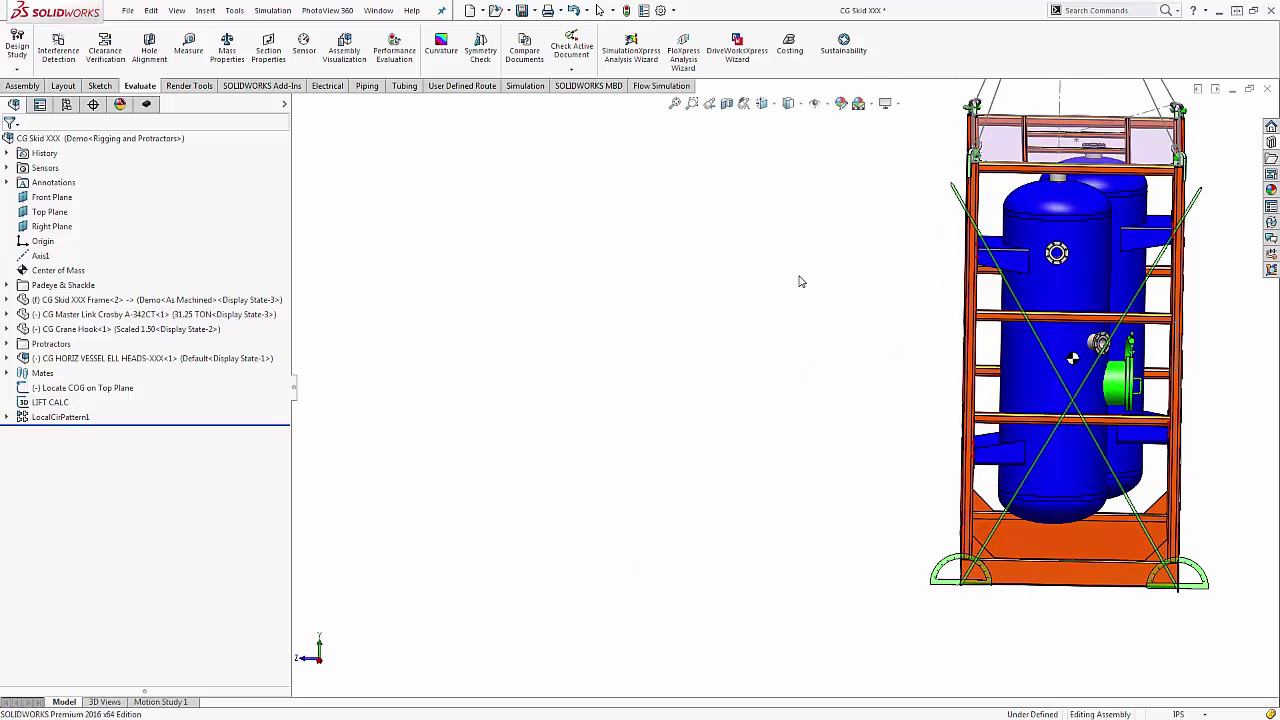
left_click(763, 103)
left_click(799, 160)
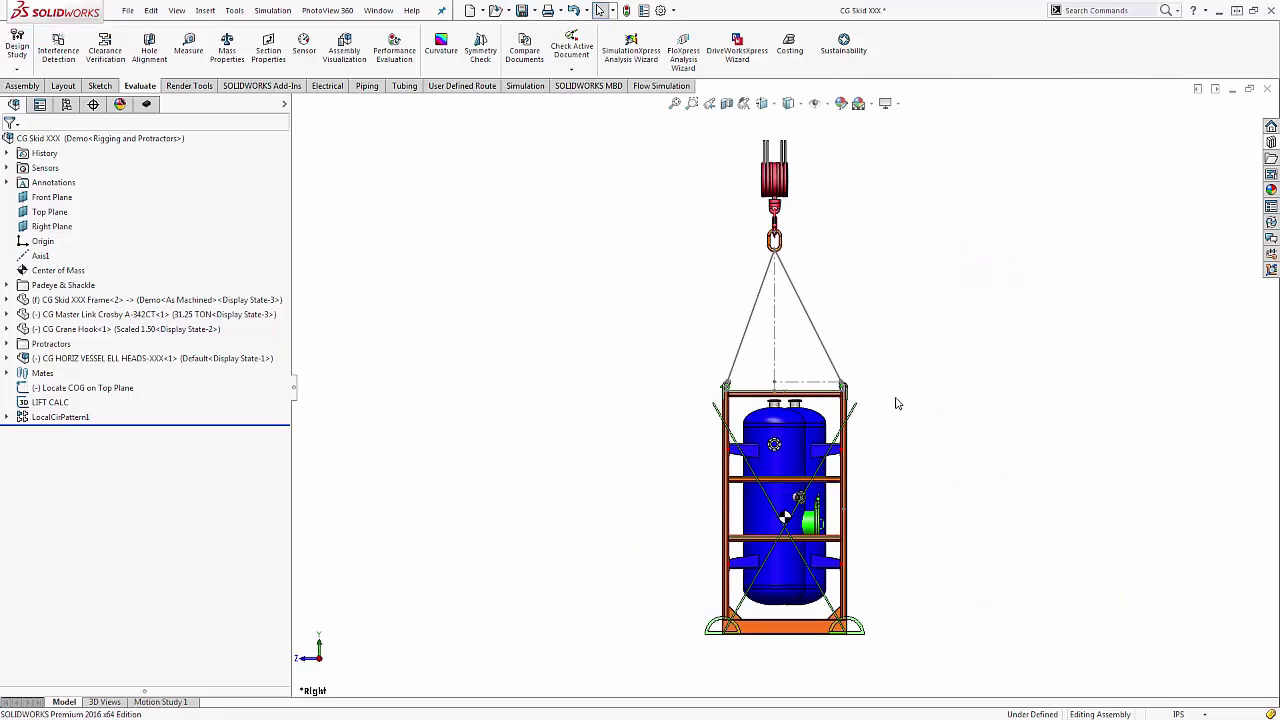
scroll(760, 590, "down", 5)
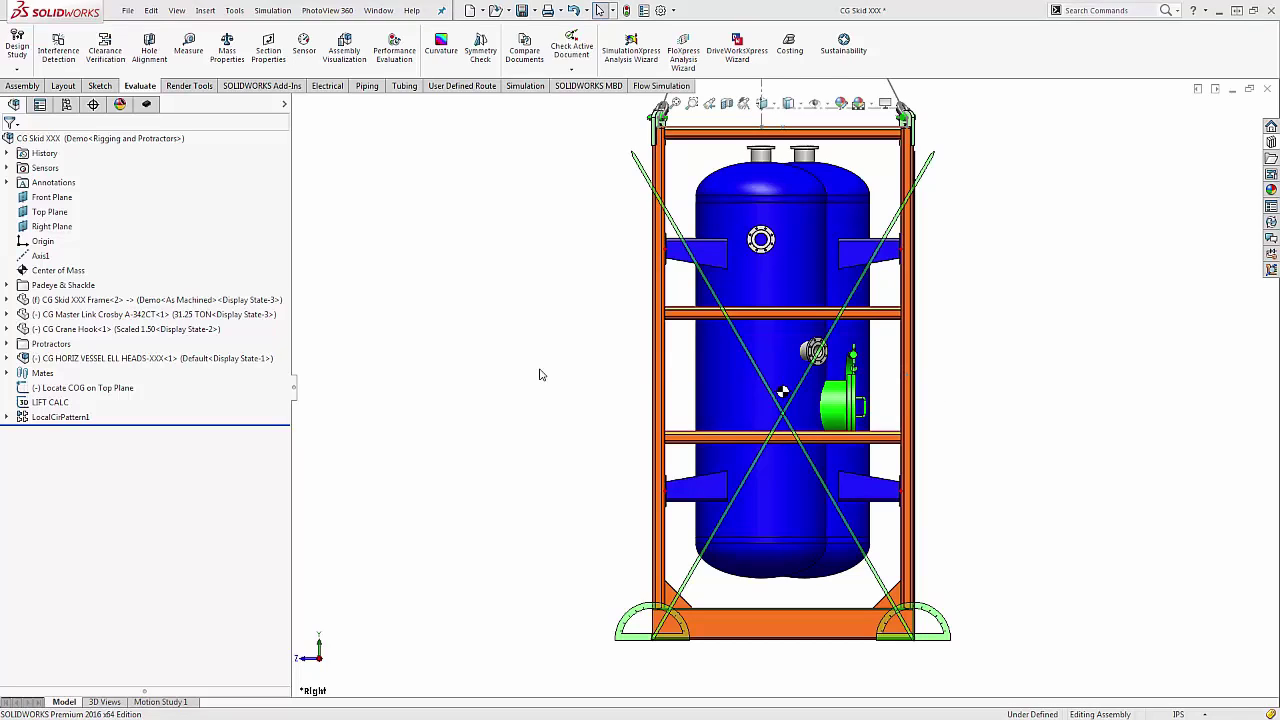
left_click_drag(729, 369, 729, 401)
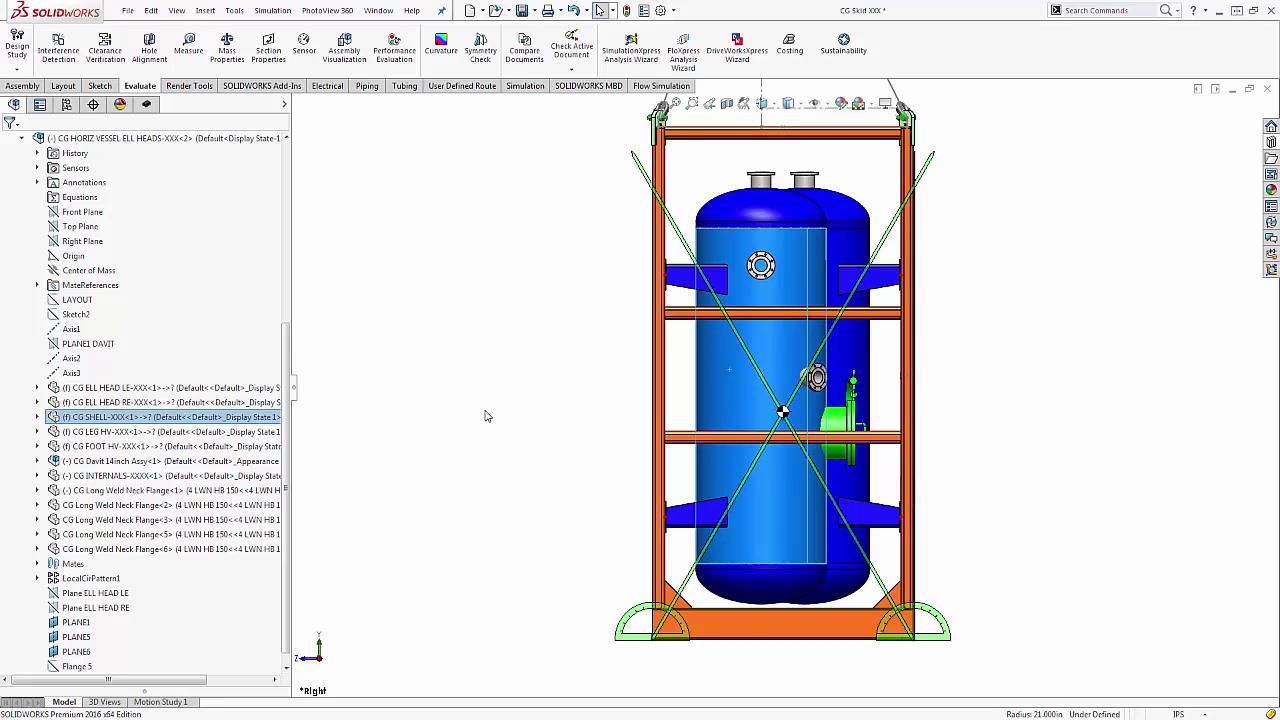
Step: Edit the CG HORIZ VESSEL ELL HEADS-XXX subassembly in place to lower its davit flange assembly, and return to the skid assembly
right_click_drag(477, 367, 480, 440)
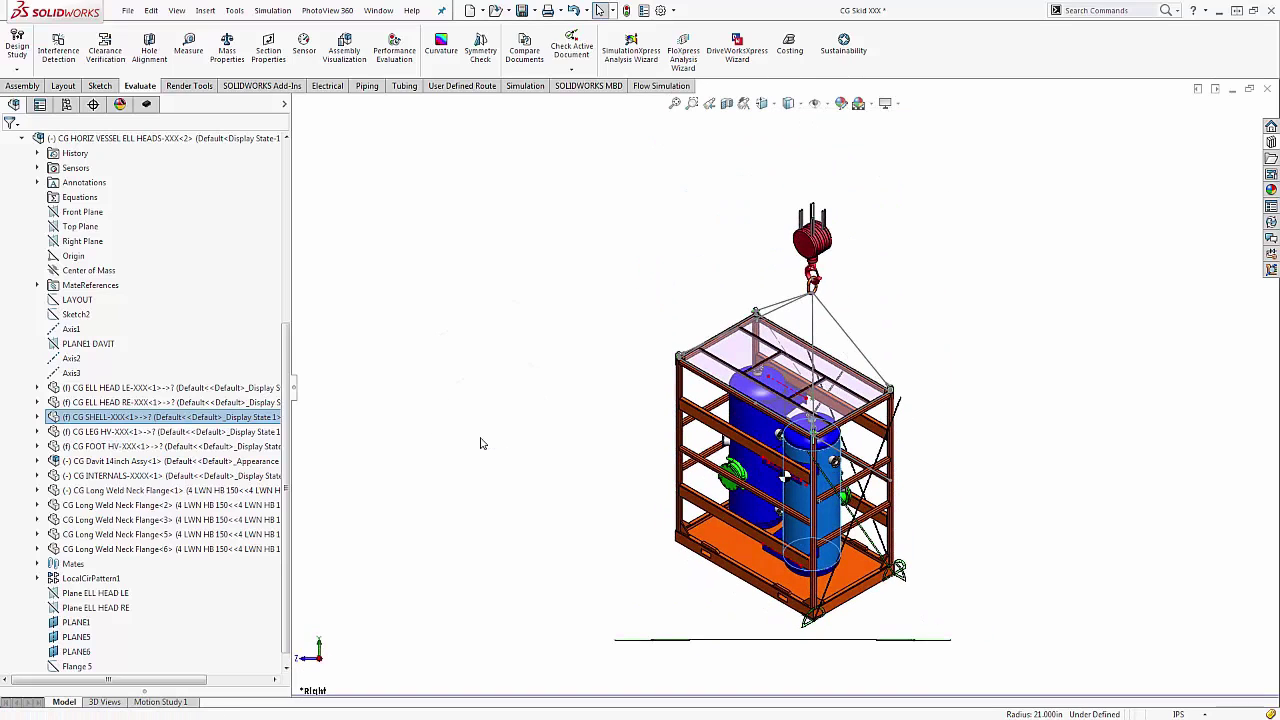
scroll(826, 558, "down", 2)
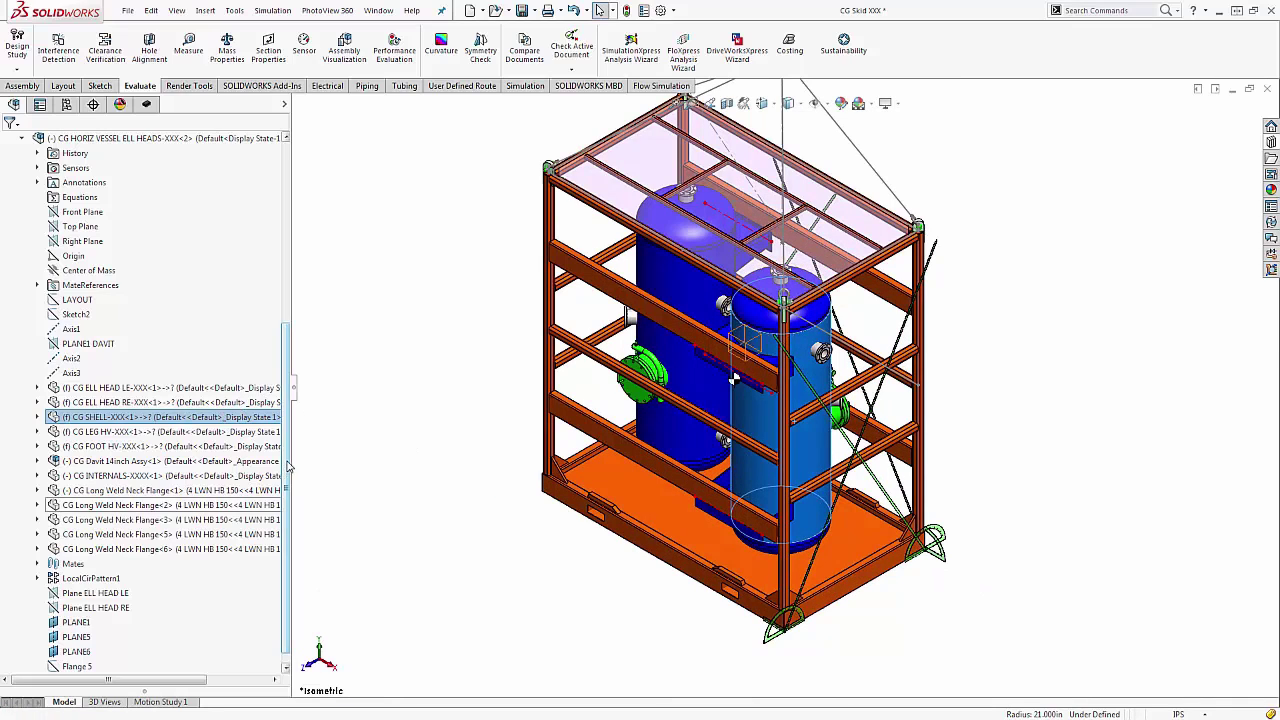
scroll(200, 320, "up", 7)
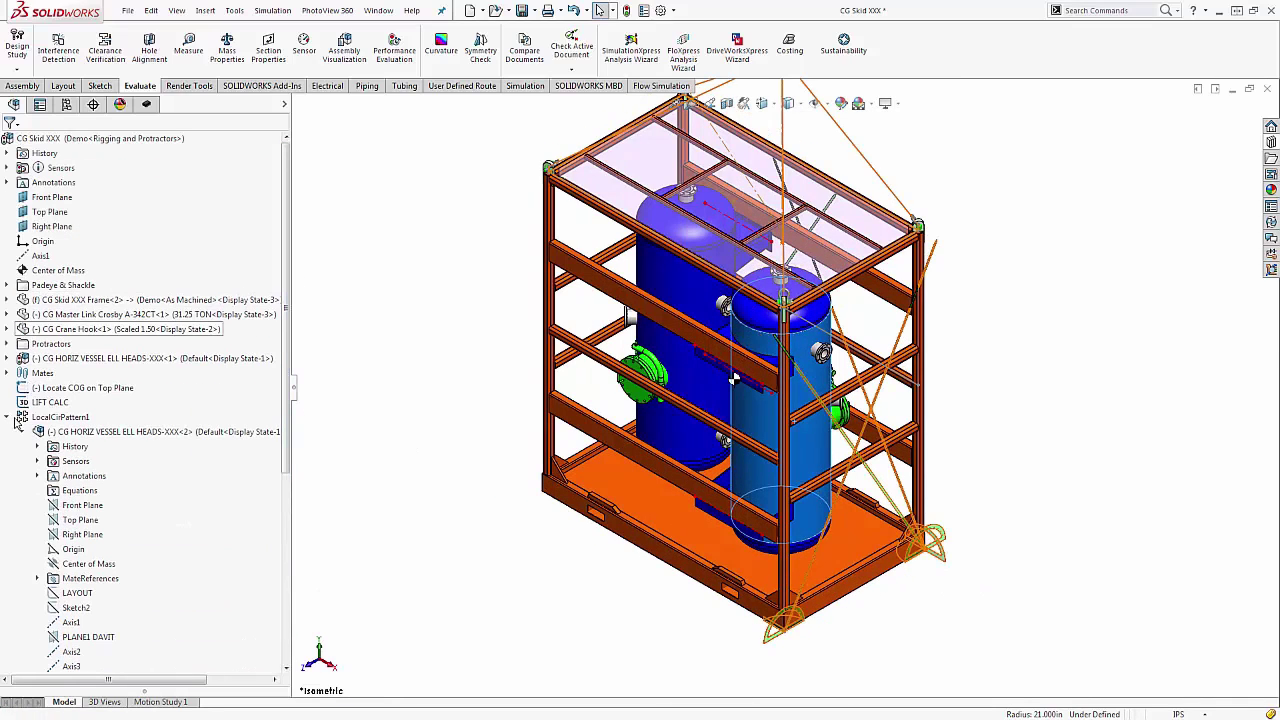
key("shift+c")
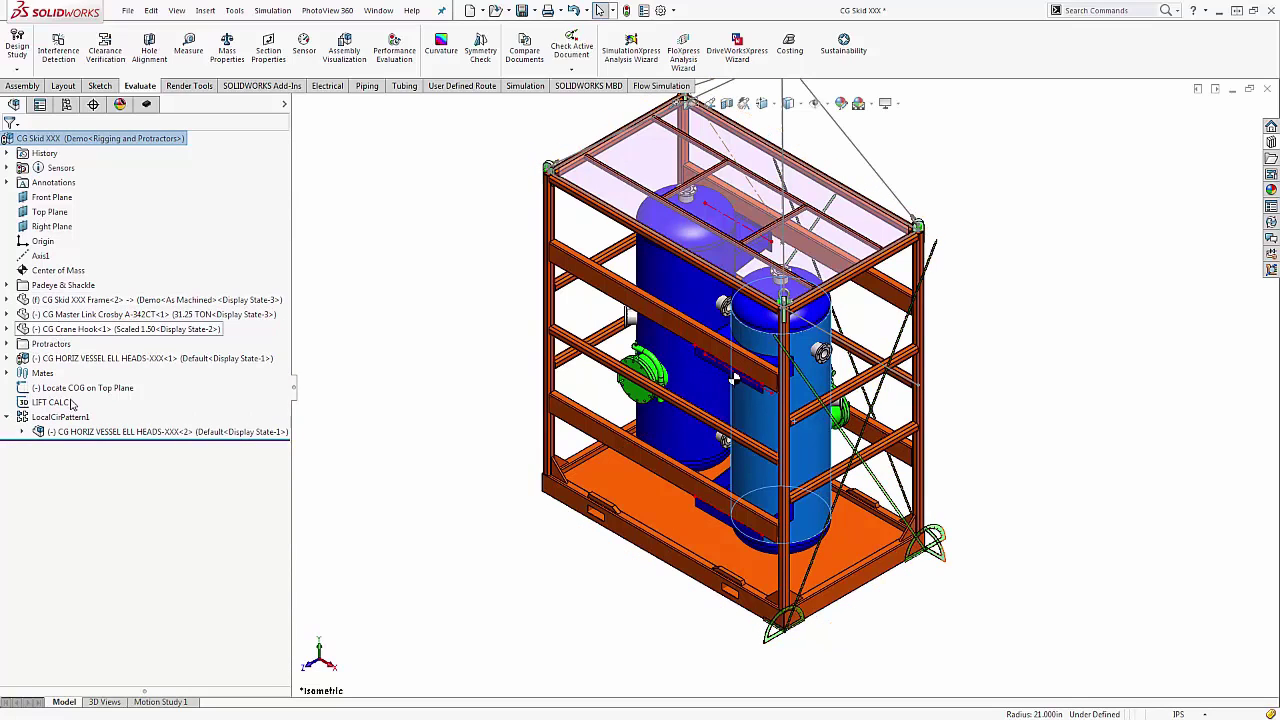
left_click(78, 360)
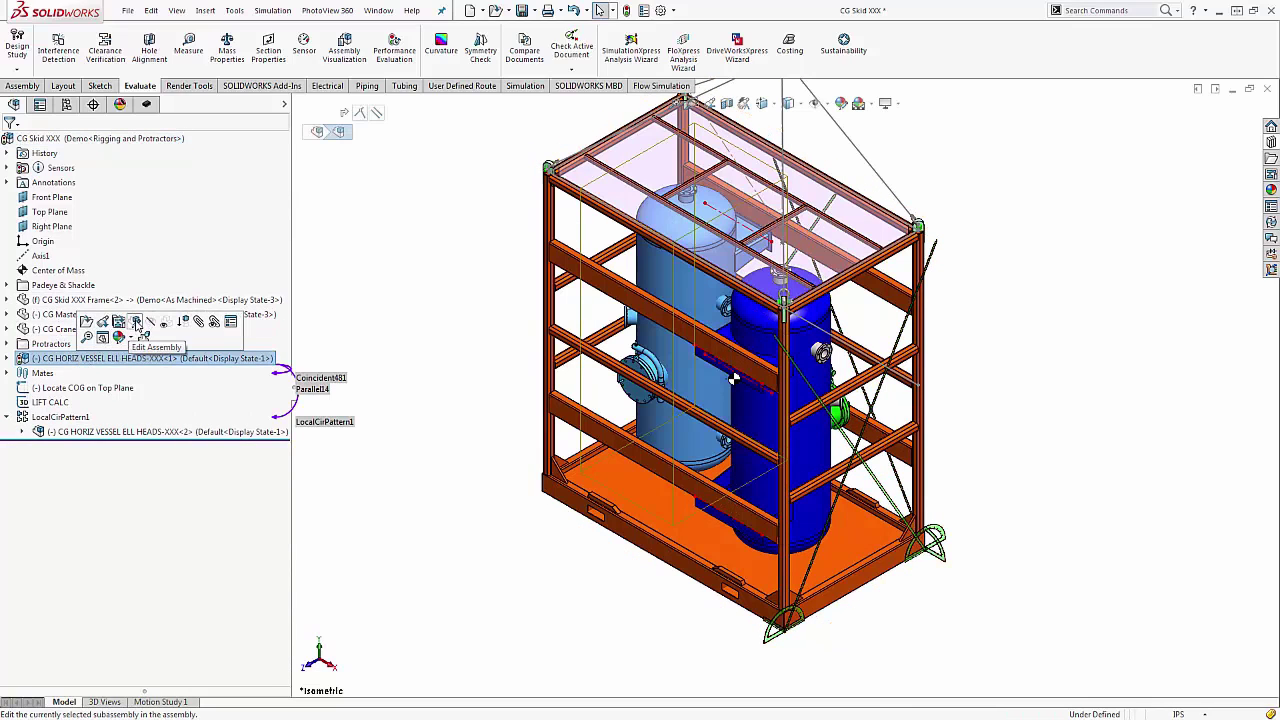
left_click(108, 340)
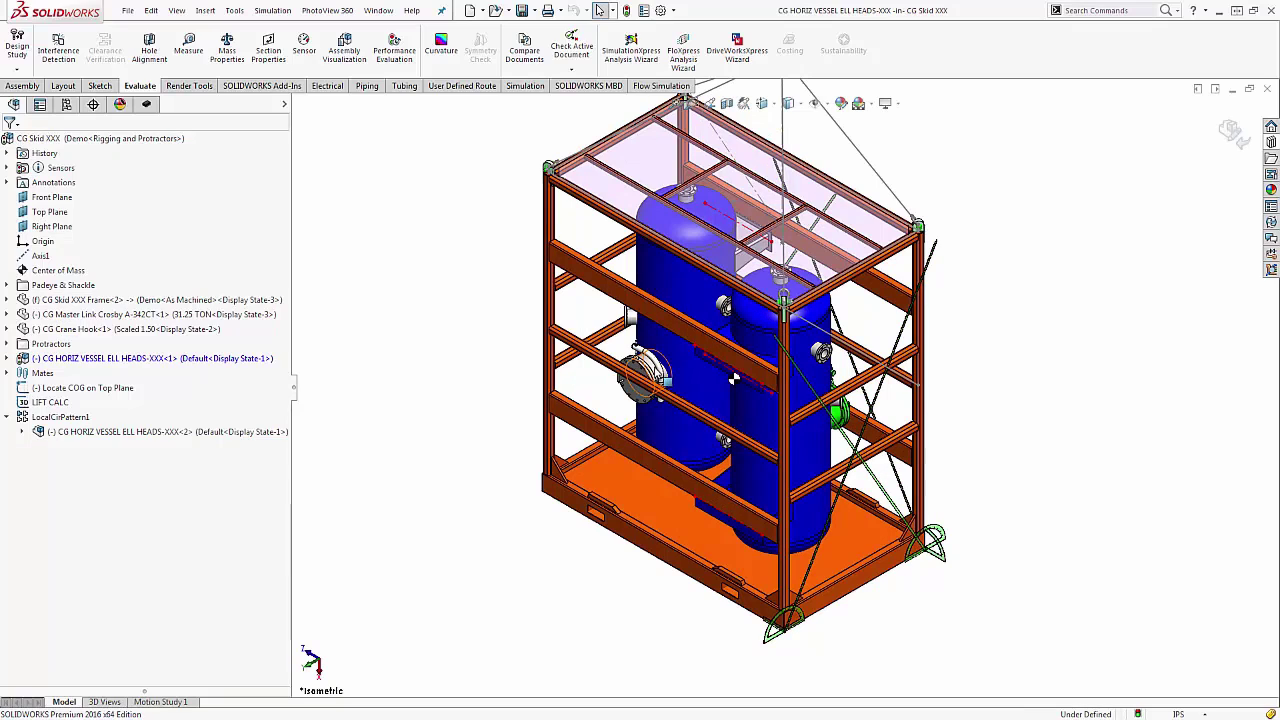
left_click(648, 383)
left_click_drag(648, 383, 640, 405)
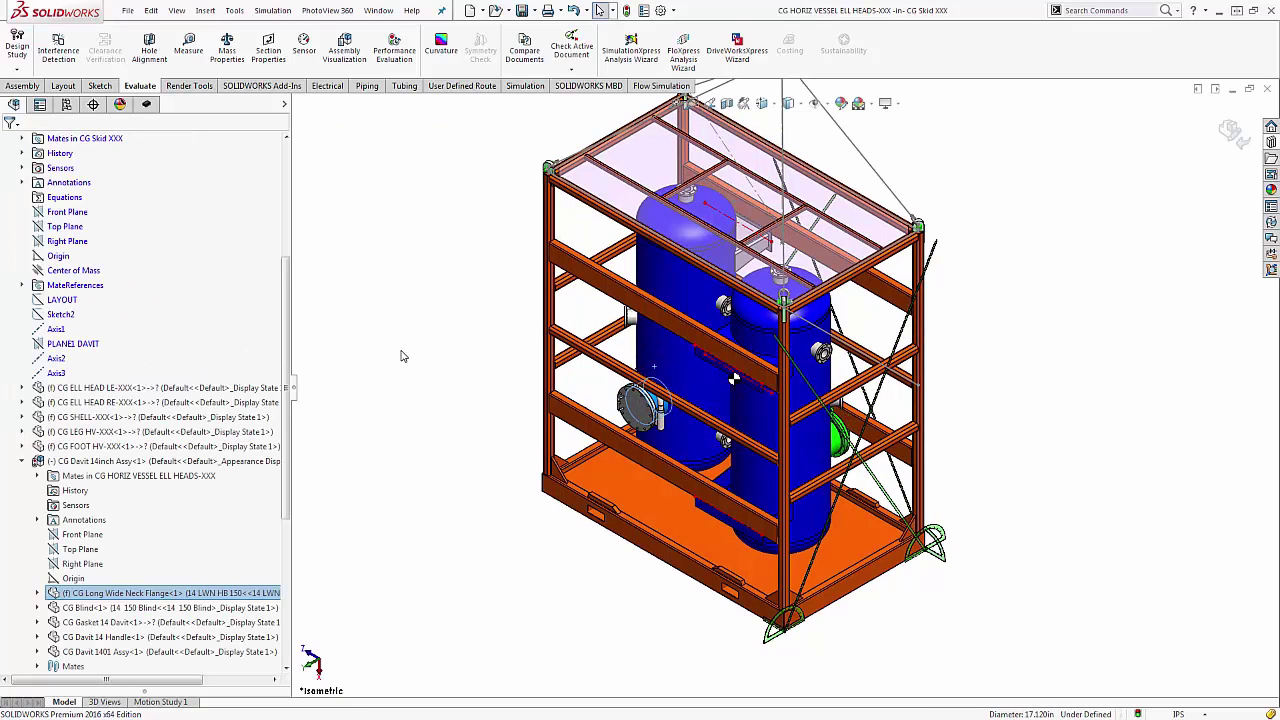
left_click(1236, 132)
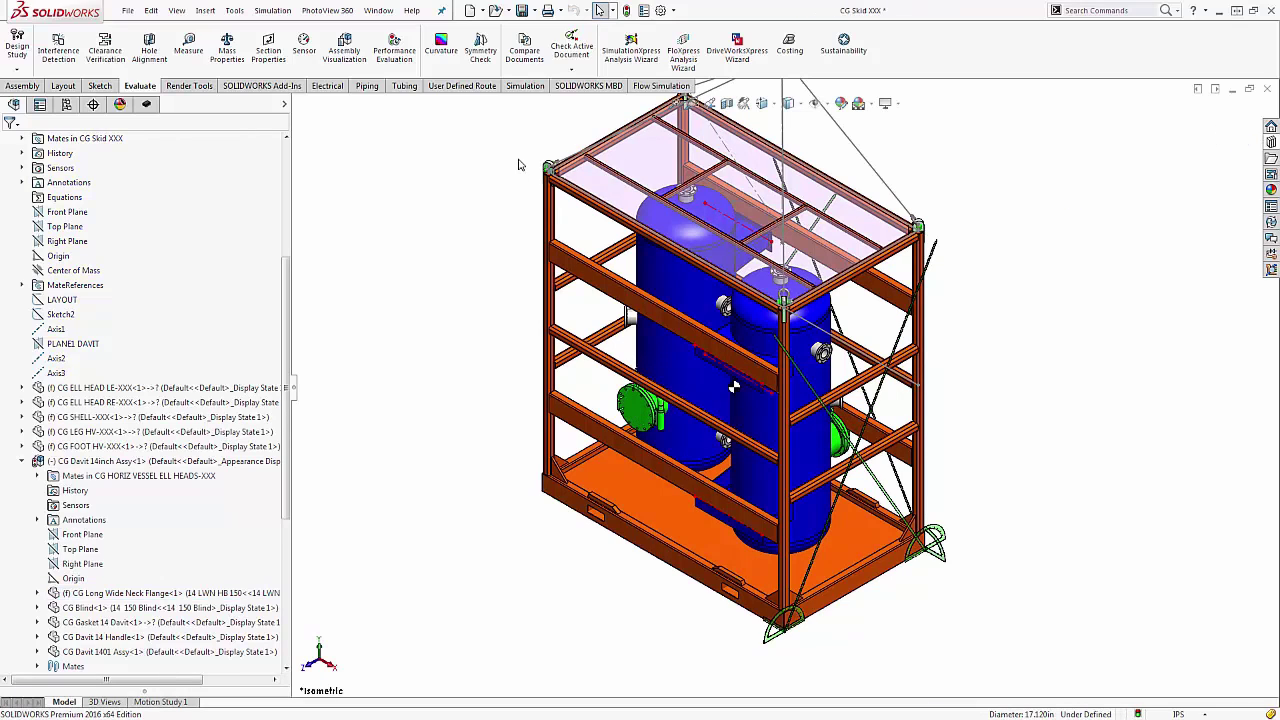
Step: Check the center of mass against the protractor lines and lifting slings in the right view
left_click(763, 104)
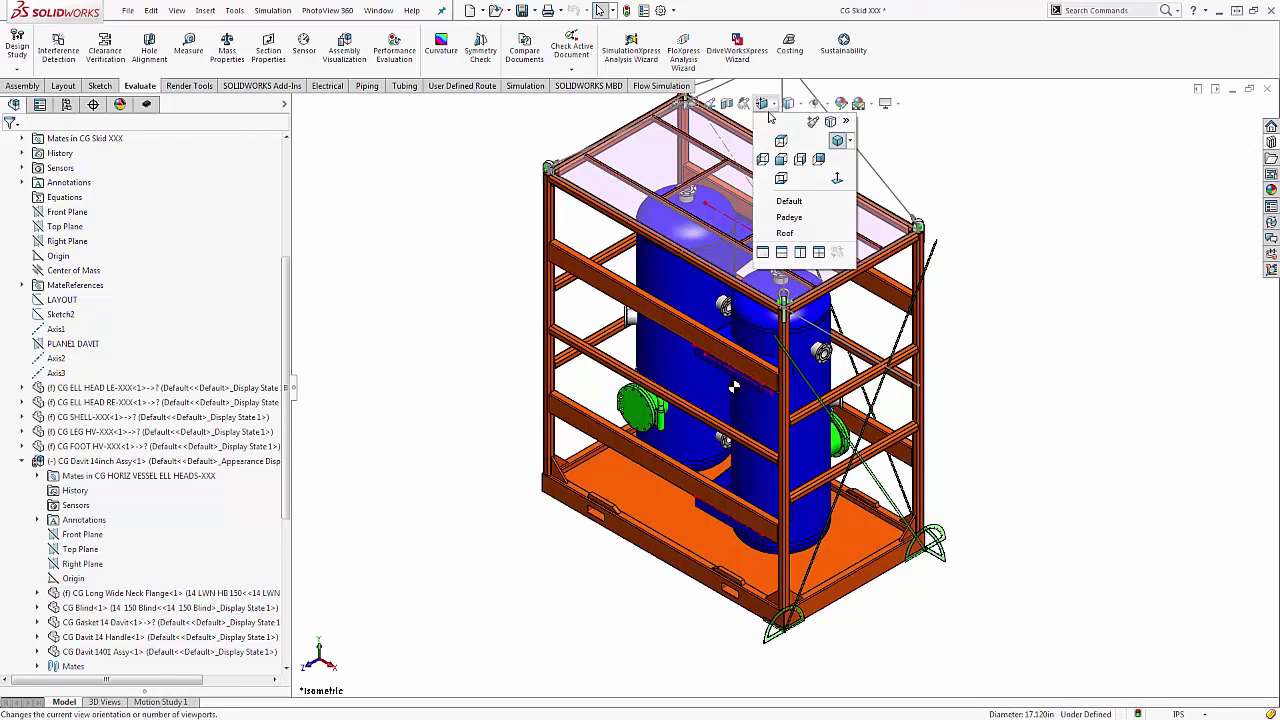
left_click(799, 159)
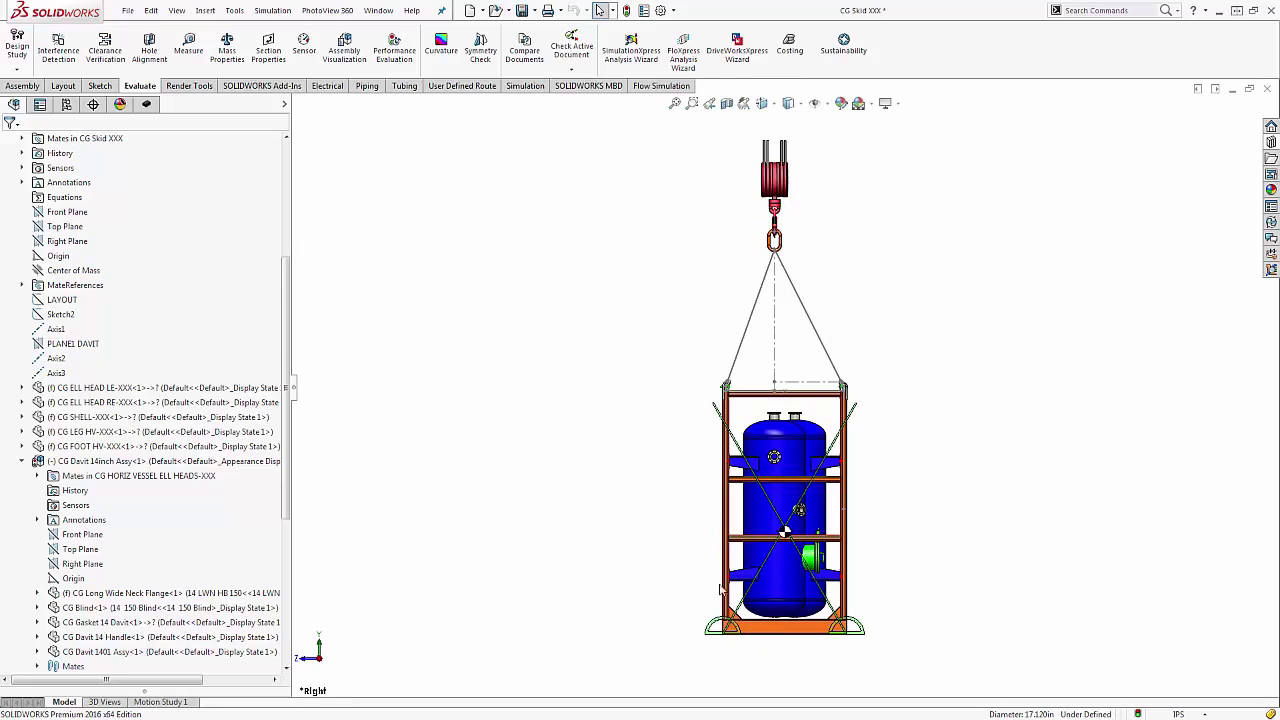
scroll(745, 590, "down", 5)
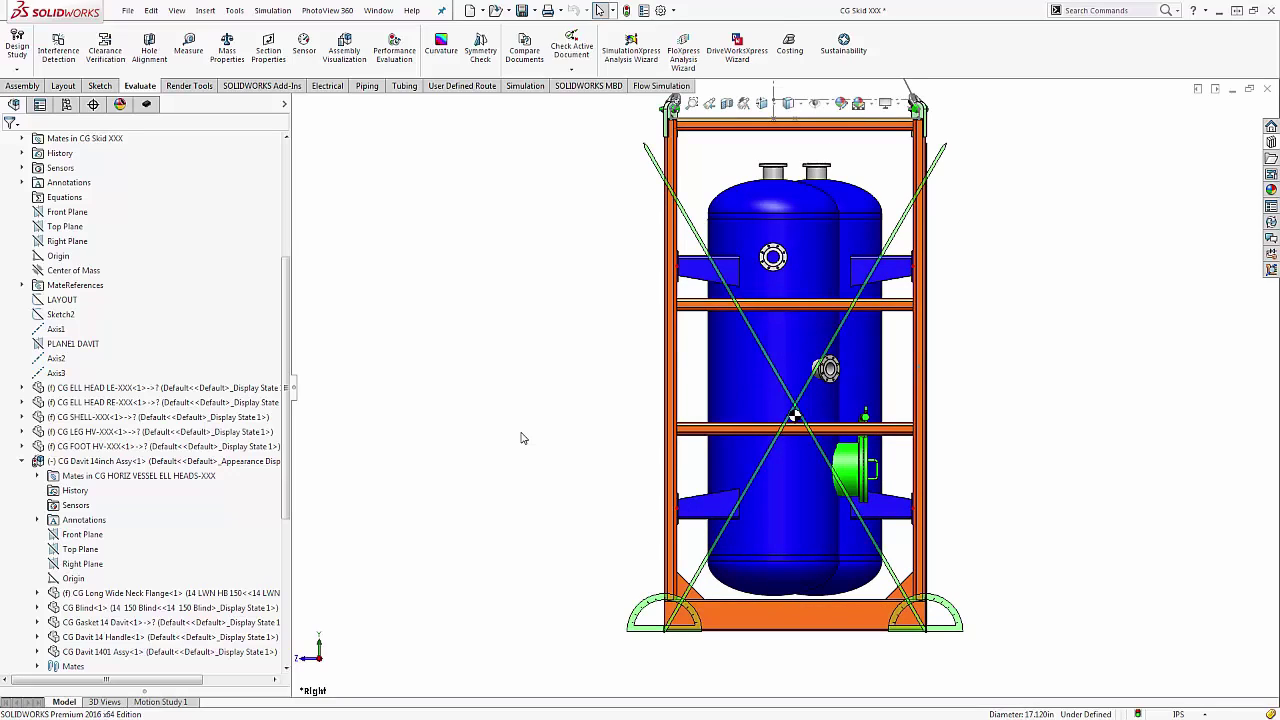
key("z")
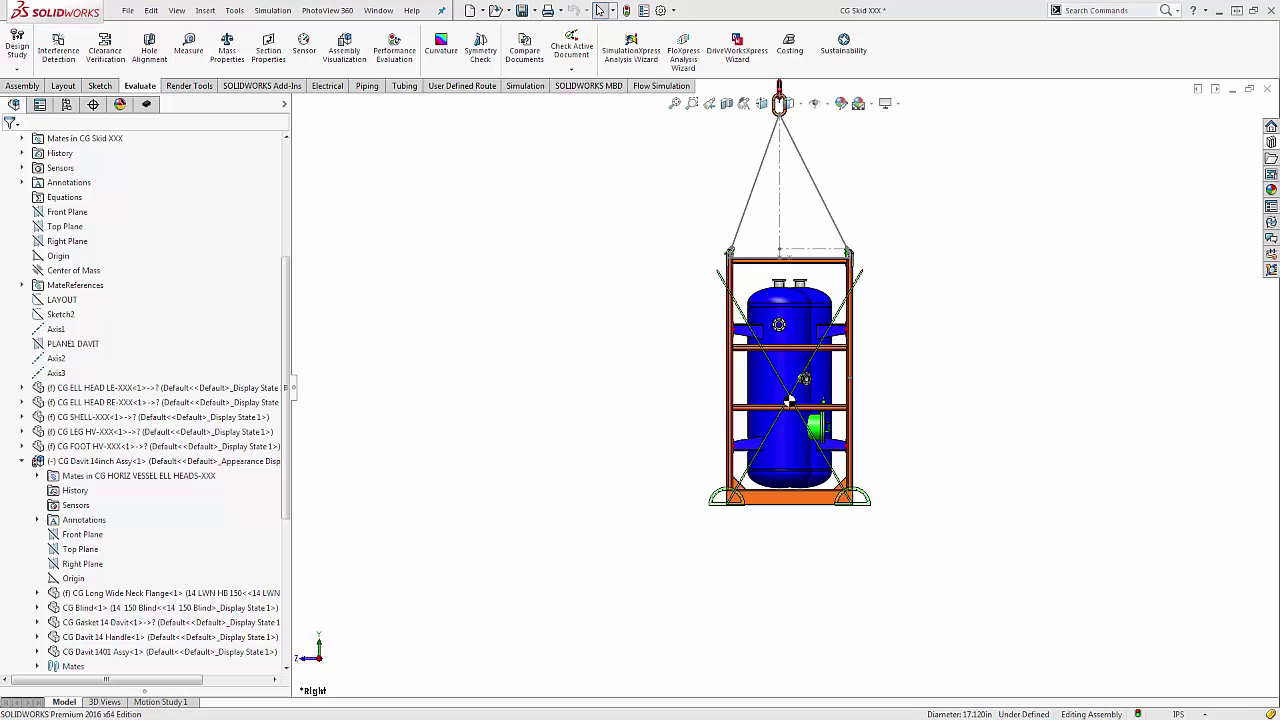
Step: Switch to the Webinar Lift Demo presentation in PowerPoint and run the slide show from the Lifting slide
key("alt+Tab")
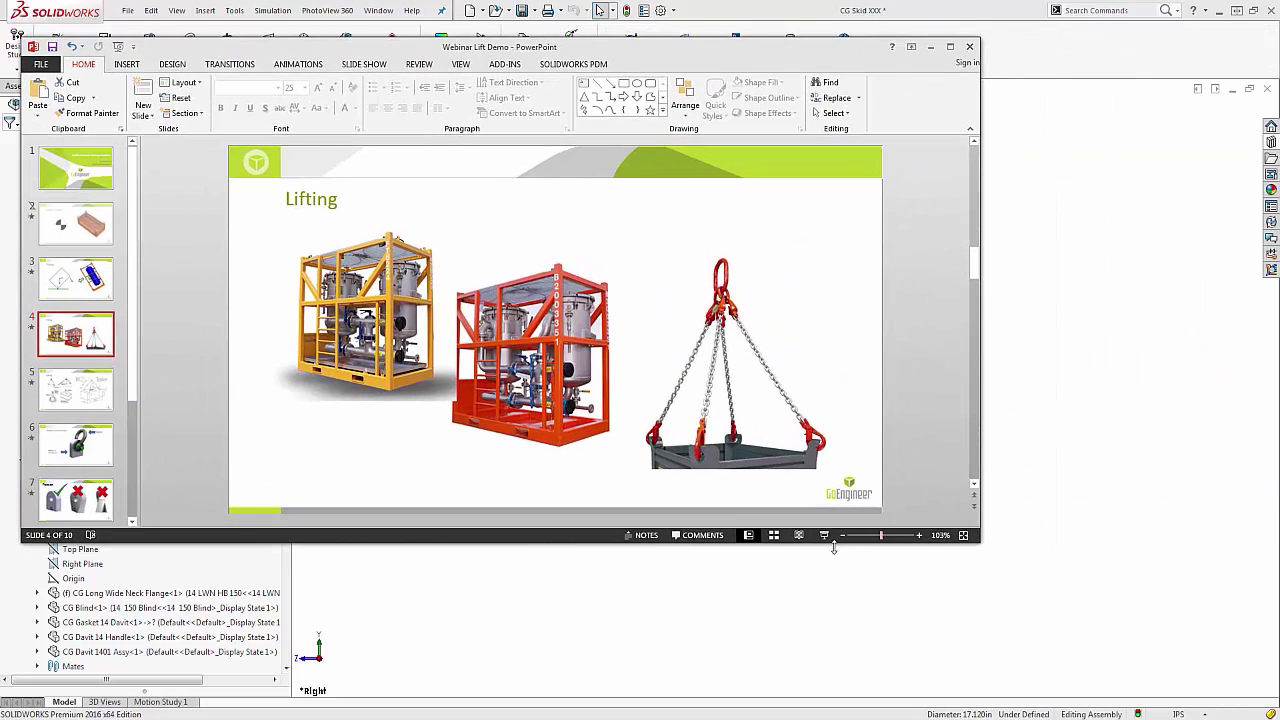
left_click(825, 540)
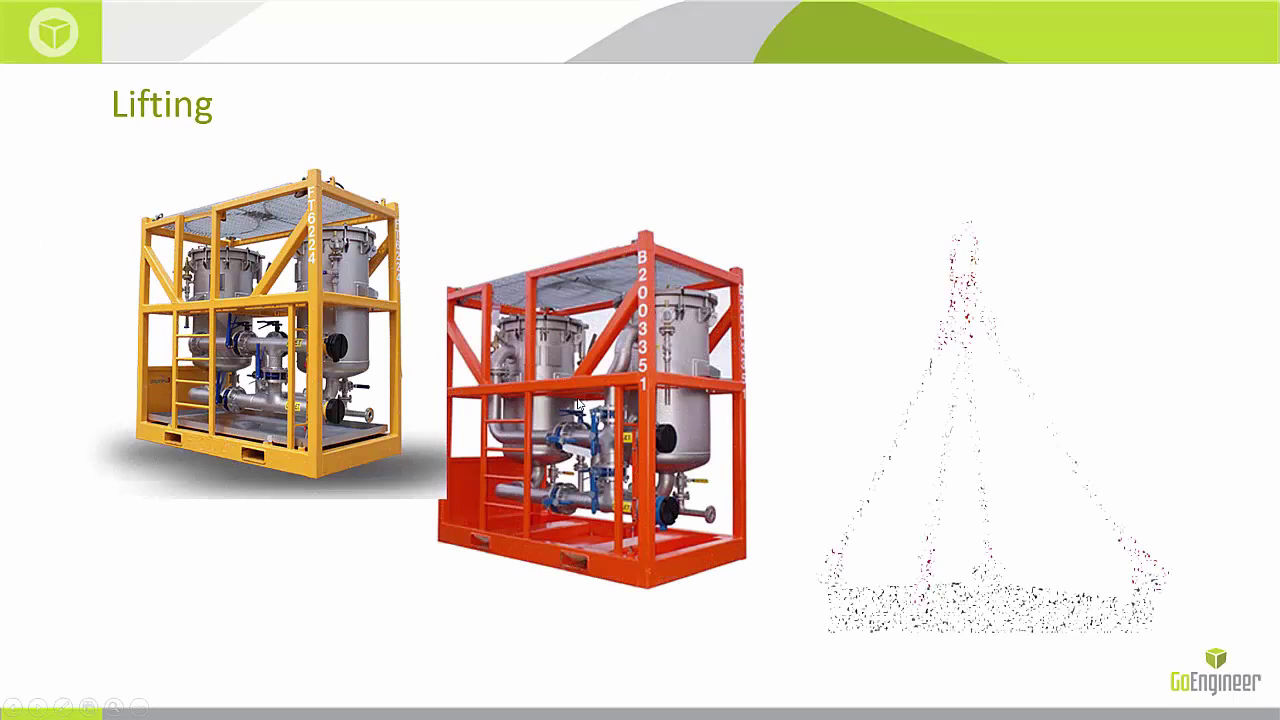
left_click(563, 391)
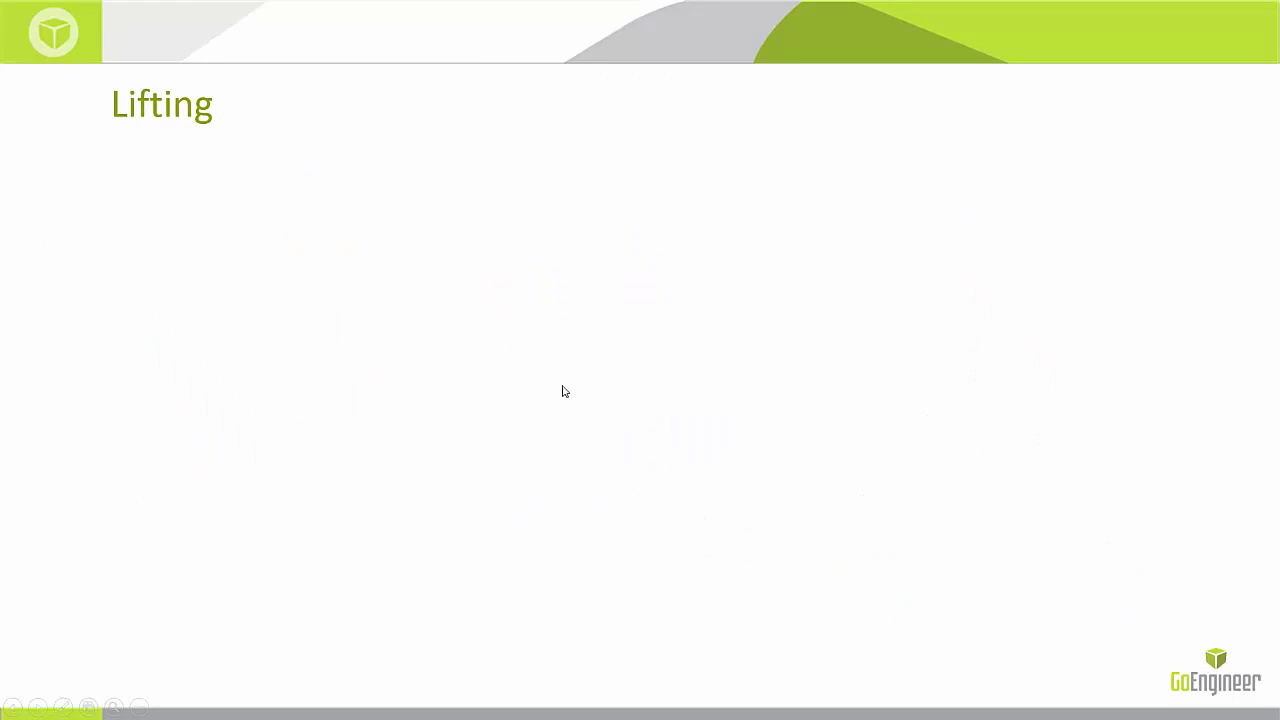
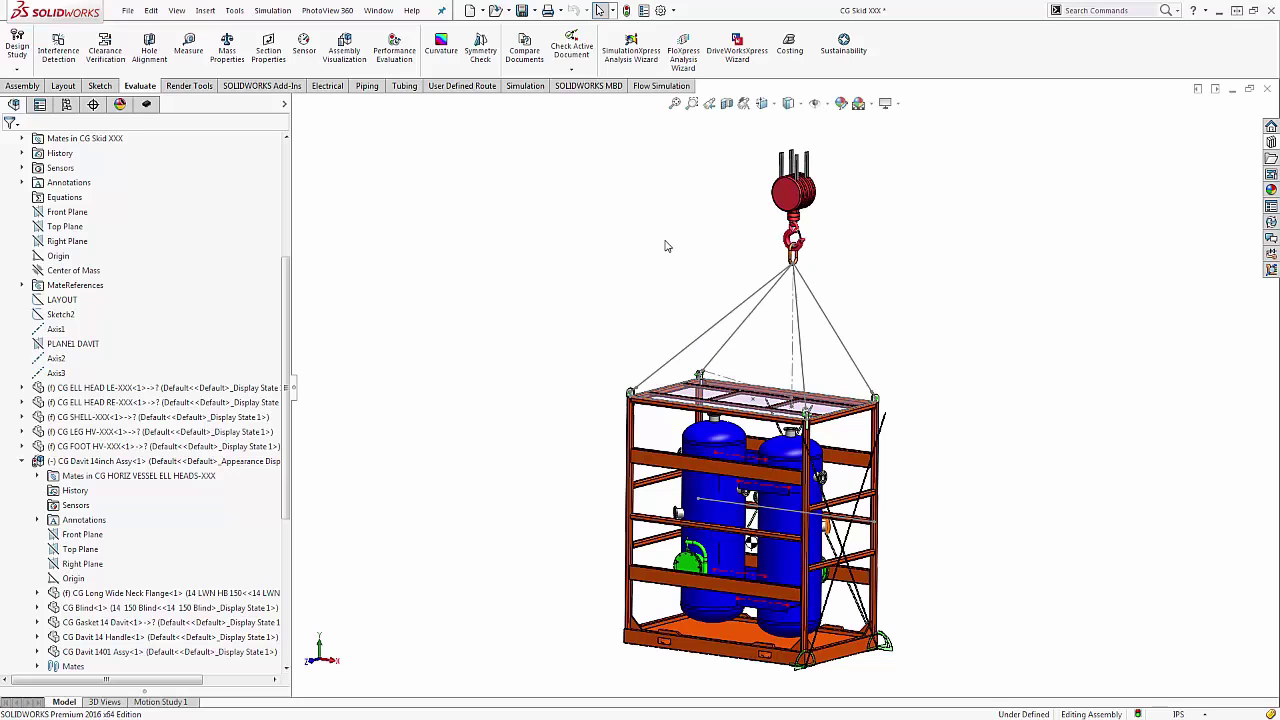
Step: Edit the Locate COG on Top Plane sketch in the top view, moving its point onto the center of mass, and exit the sketch
scroll(808, 423, "down", 5)
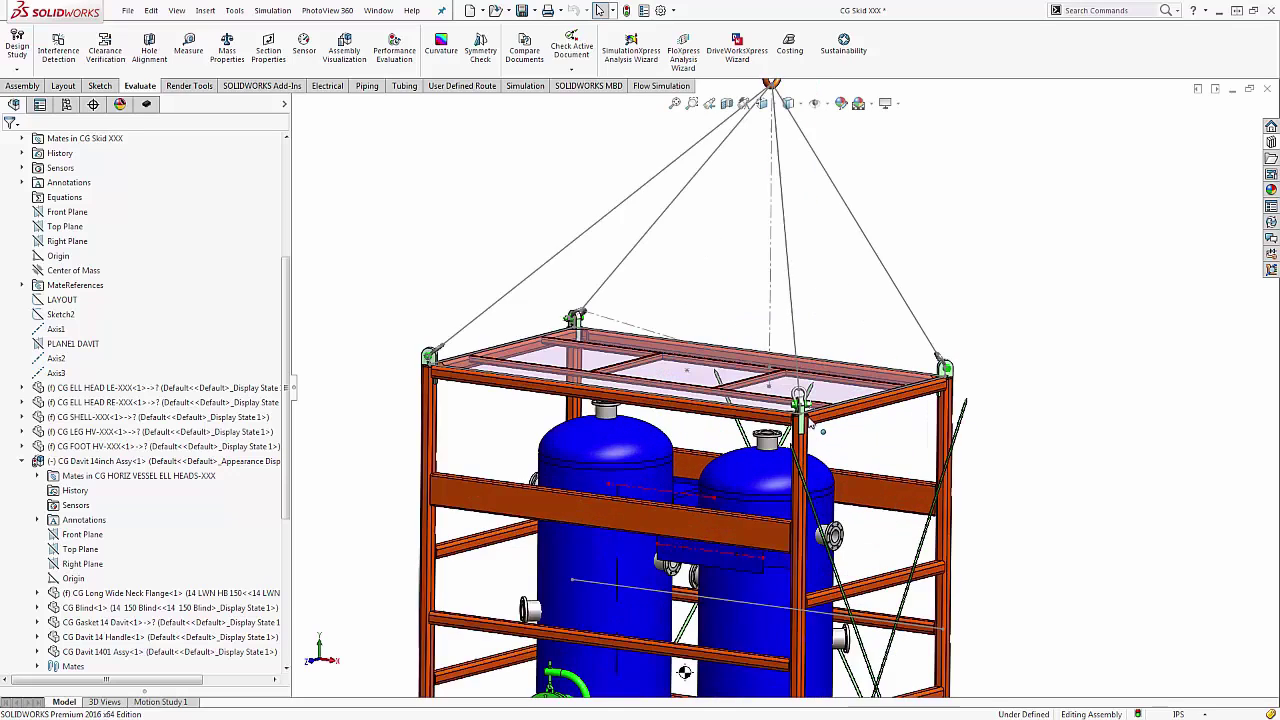
scroll(808, 423, "down", 3)
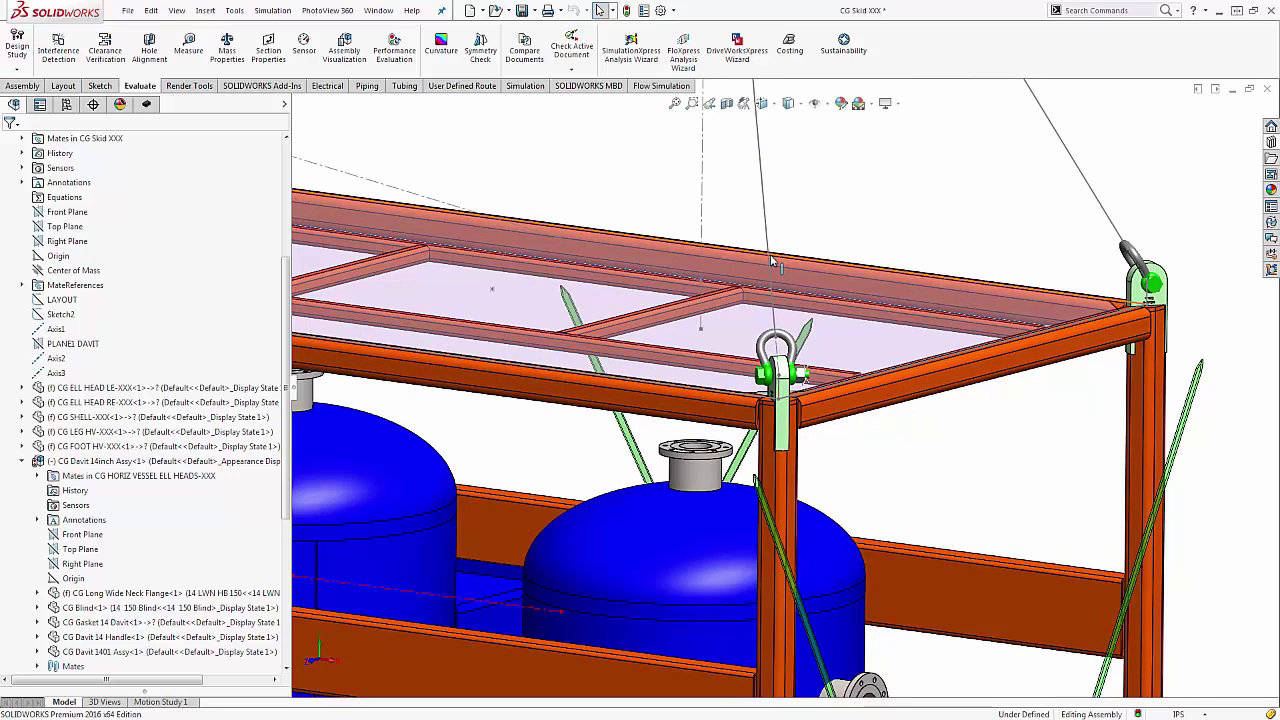
key("f")
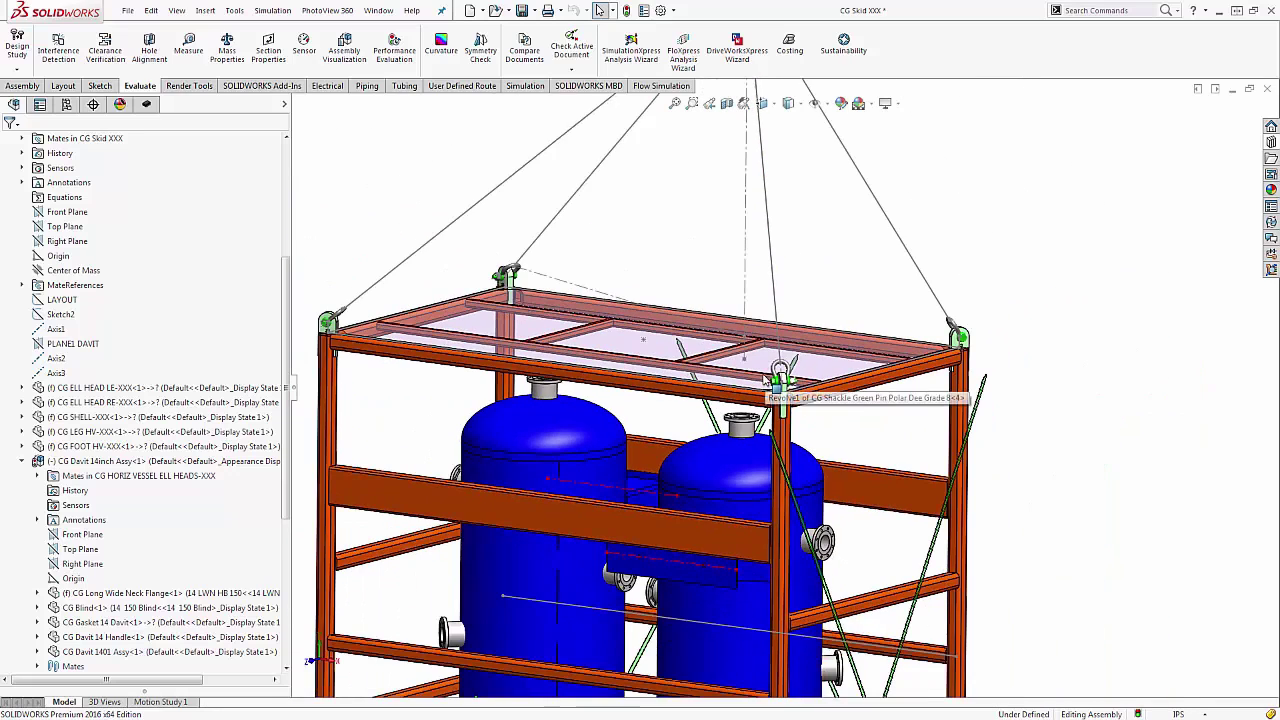
left_click(763, 104)
left_click(781, 144)
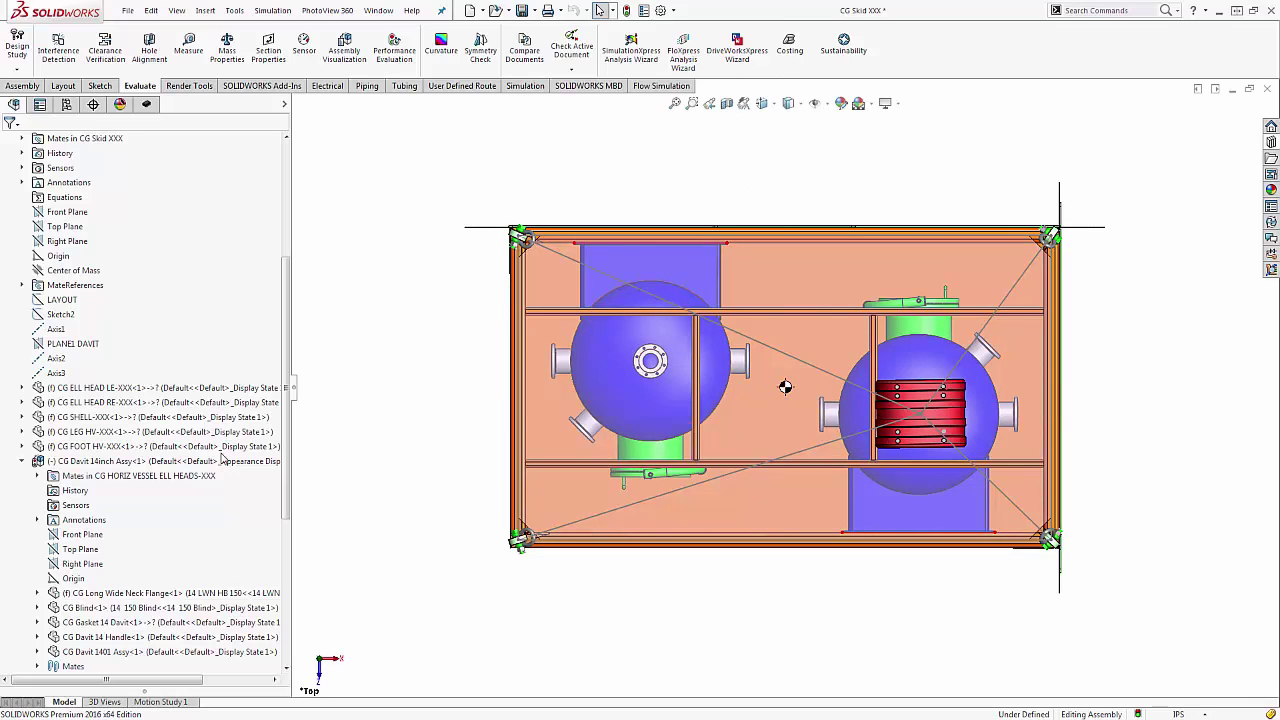
scroll(285, 359, "down", 7)
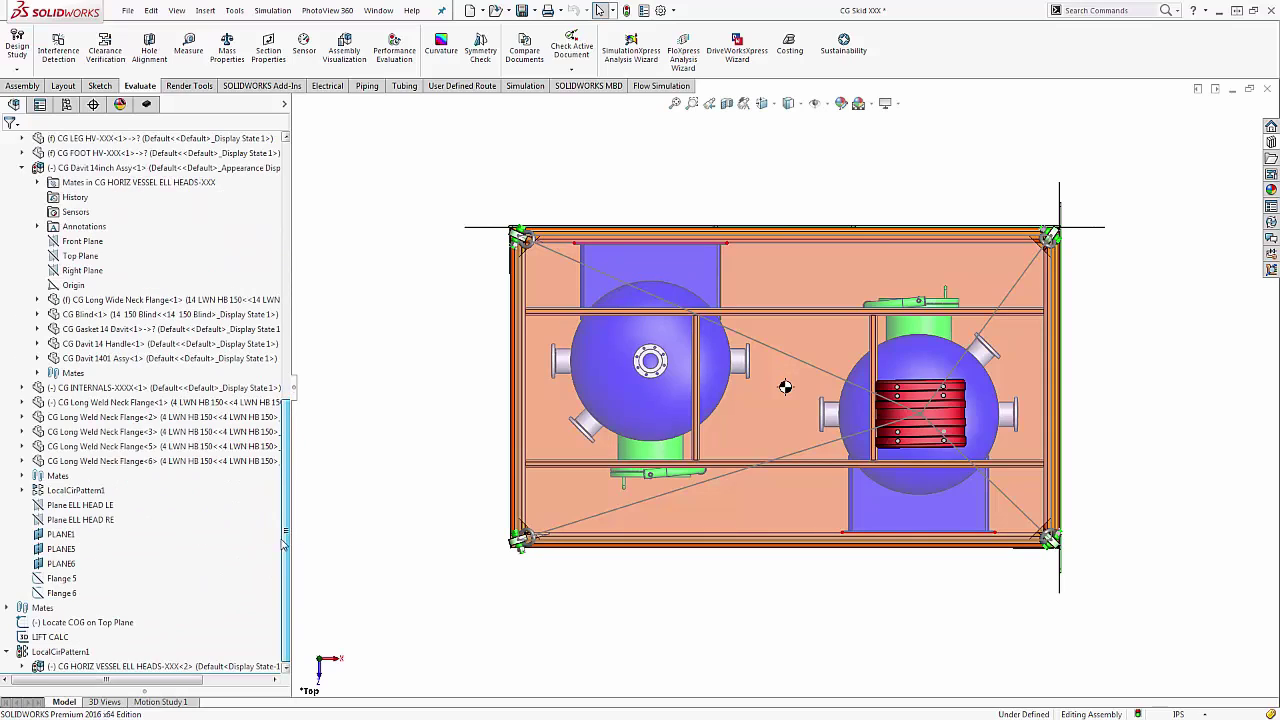
left_click(80, 624)
right_click(80, 624)
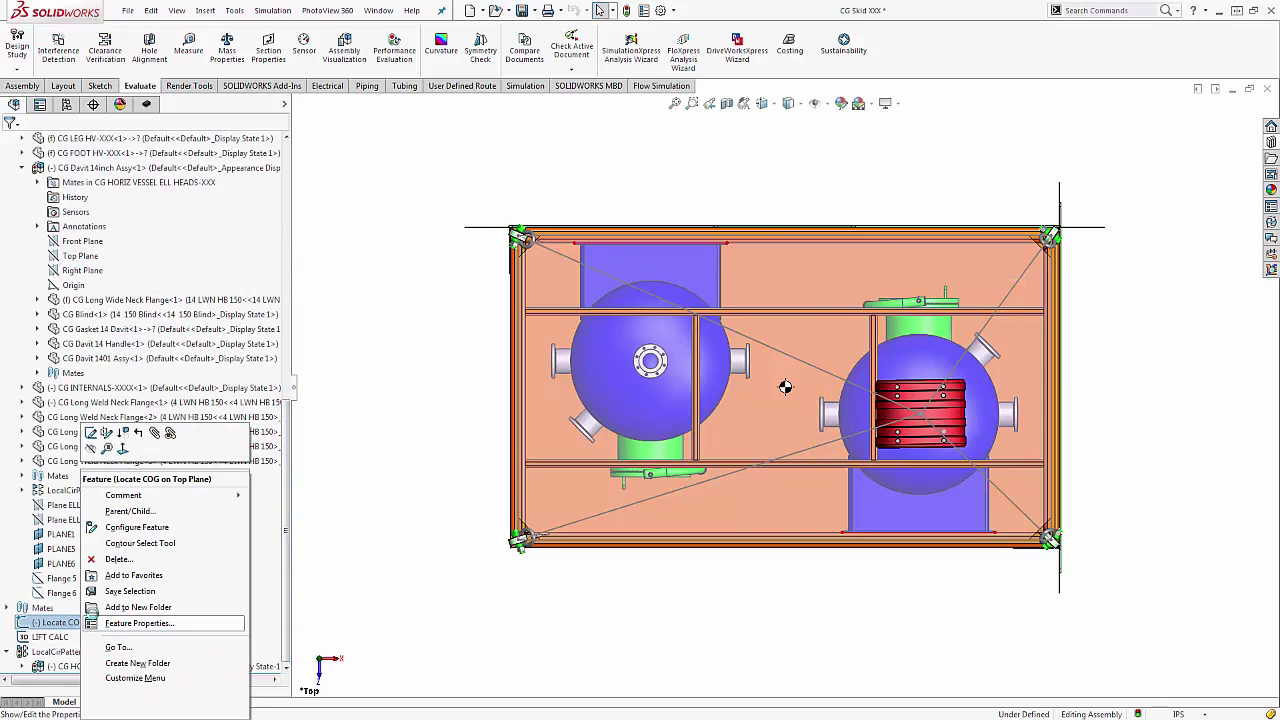
left_click(92, 433)
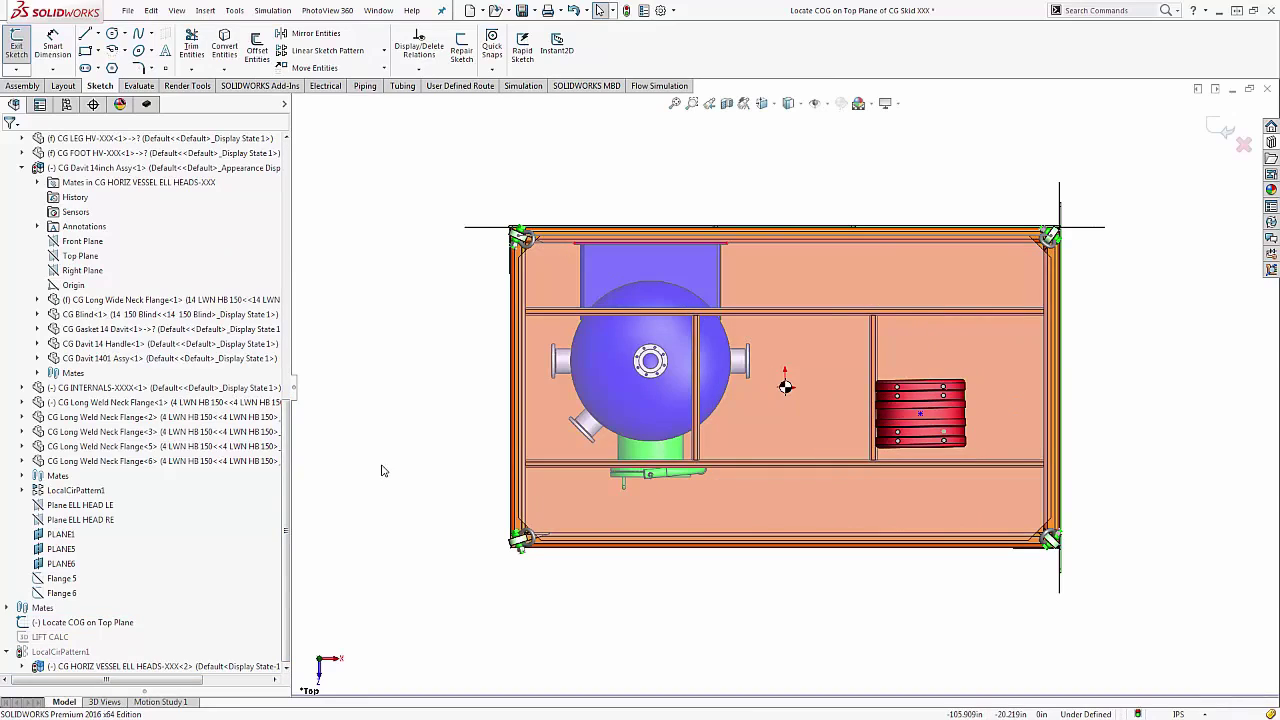
left_click(786, 388)
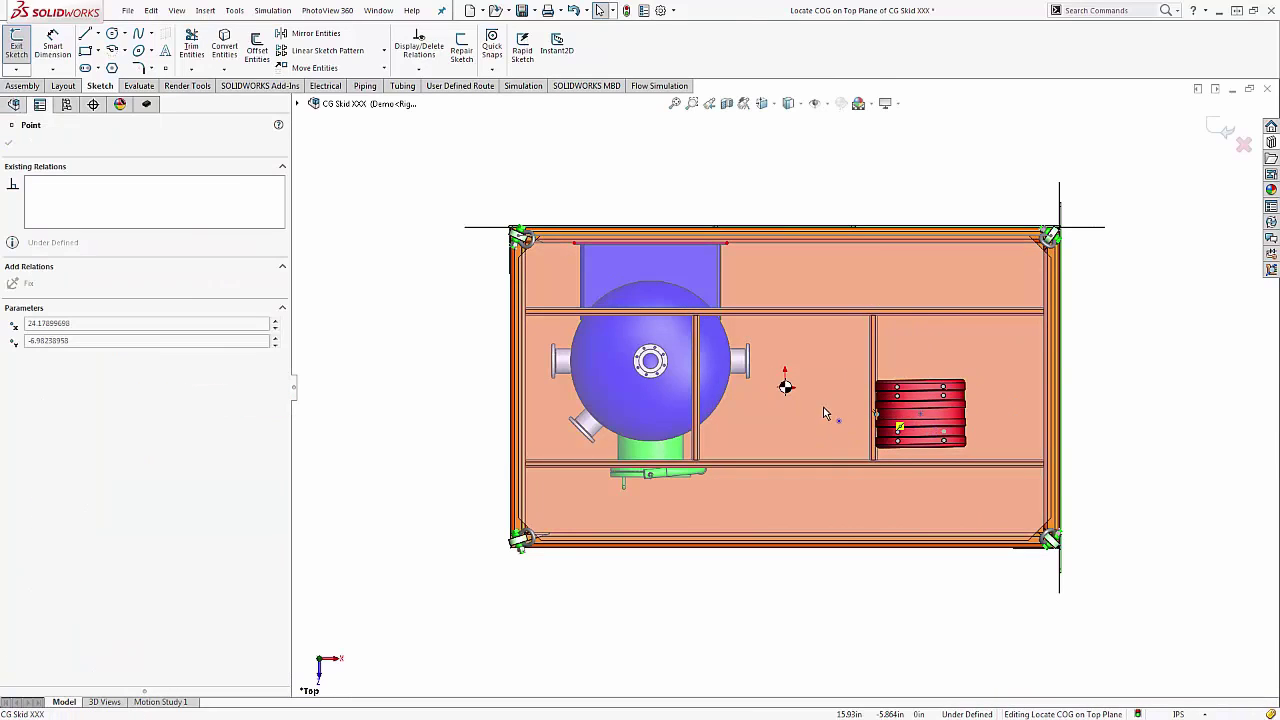
left_click_drag(786, 390, 785, 389)
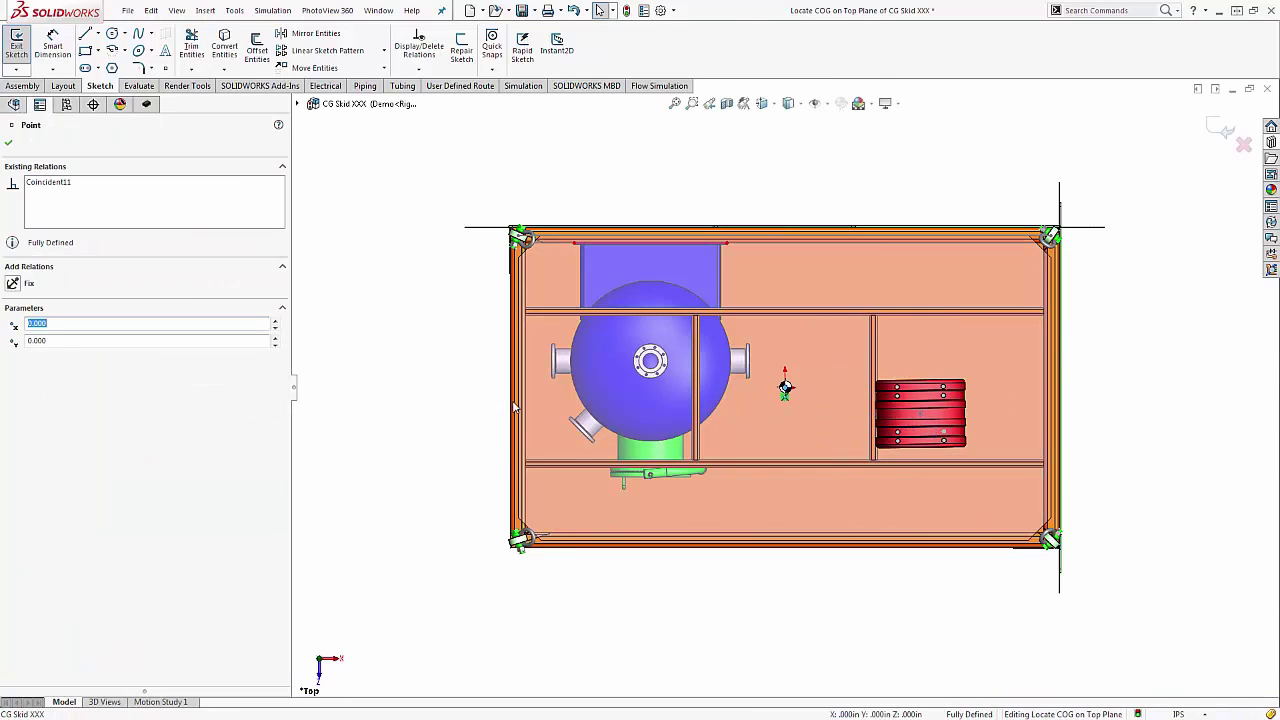
left_click(1213, 128)
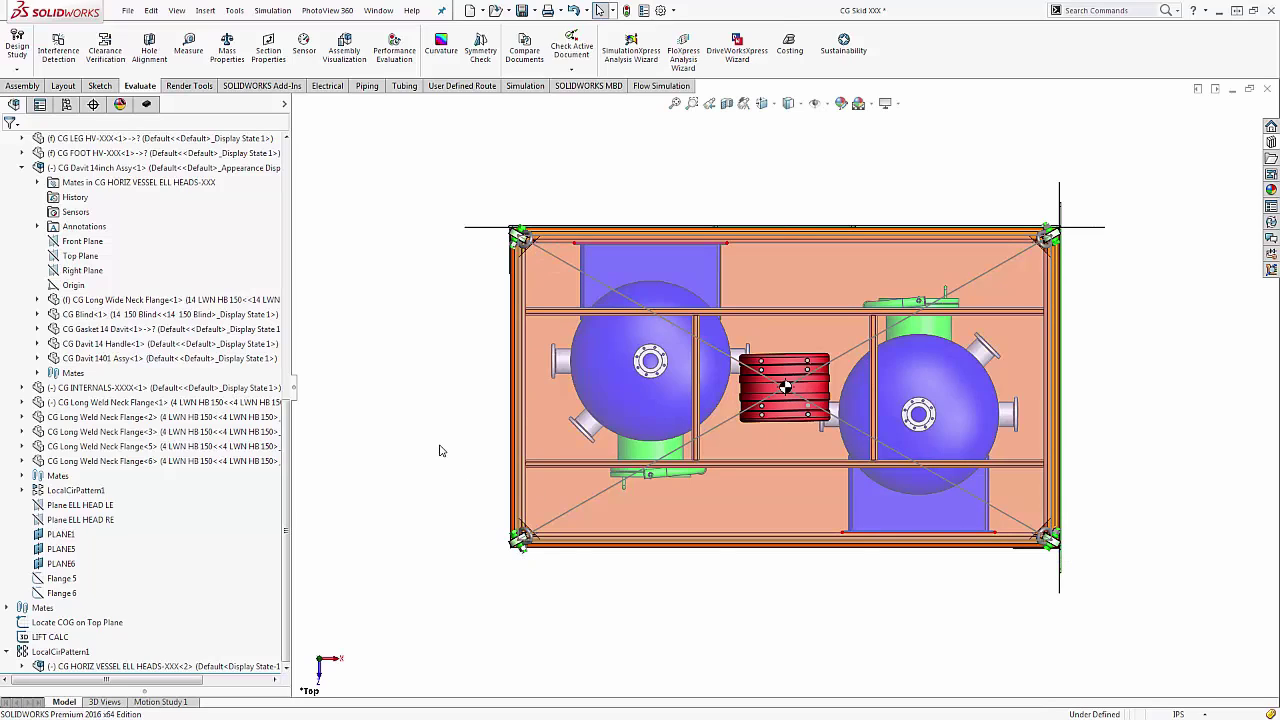
Step: Switch to the CG Multi Lift Point Calculator workbook in Excel, update its inputs from the SolidWorks model, and return to the skid assembly
right_click_drag(383, 445, 384, 470)
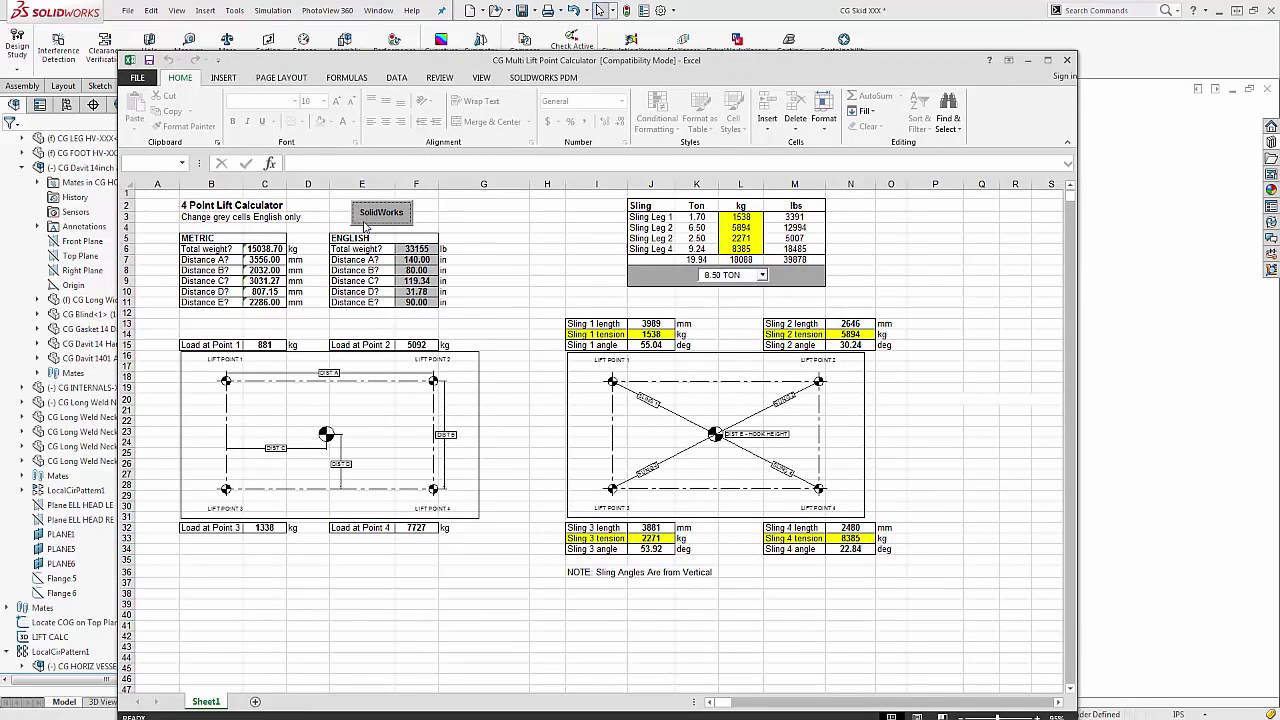
left_click(370, 215)
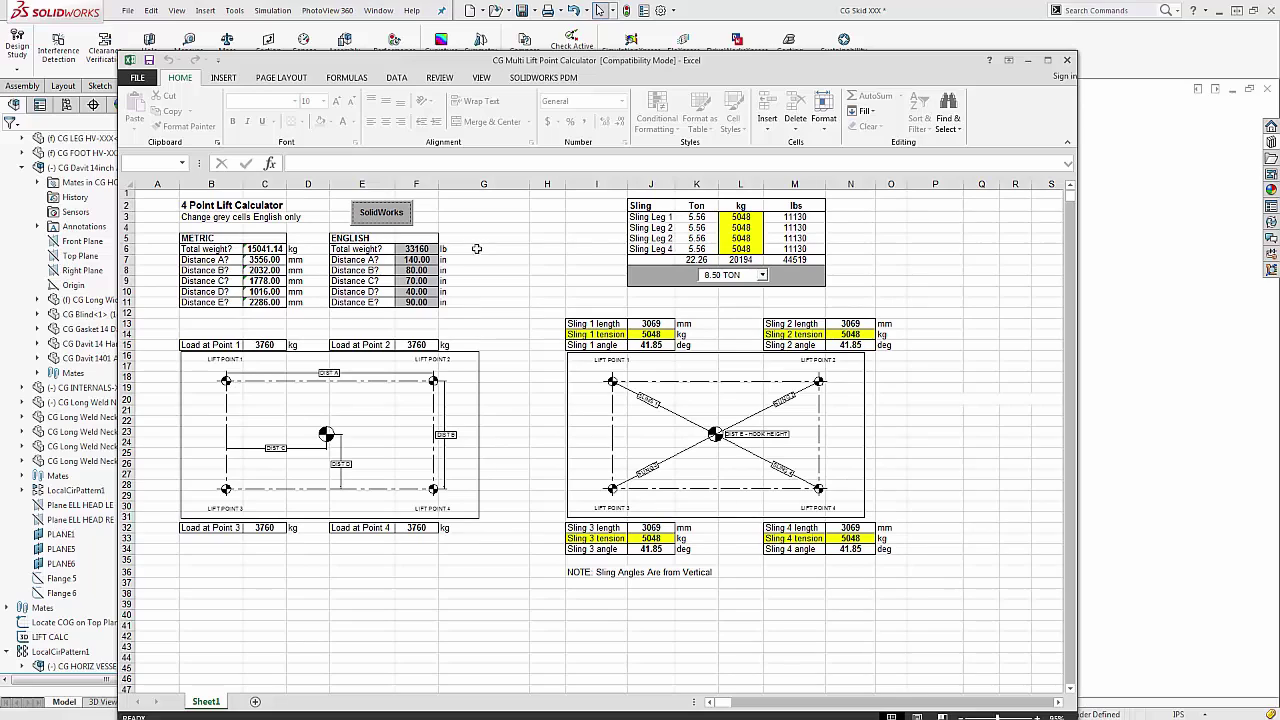
left_click(576, 78)
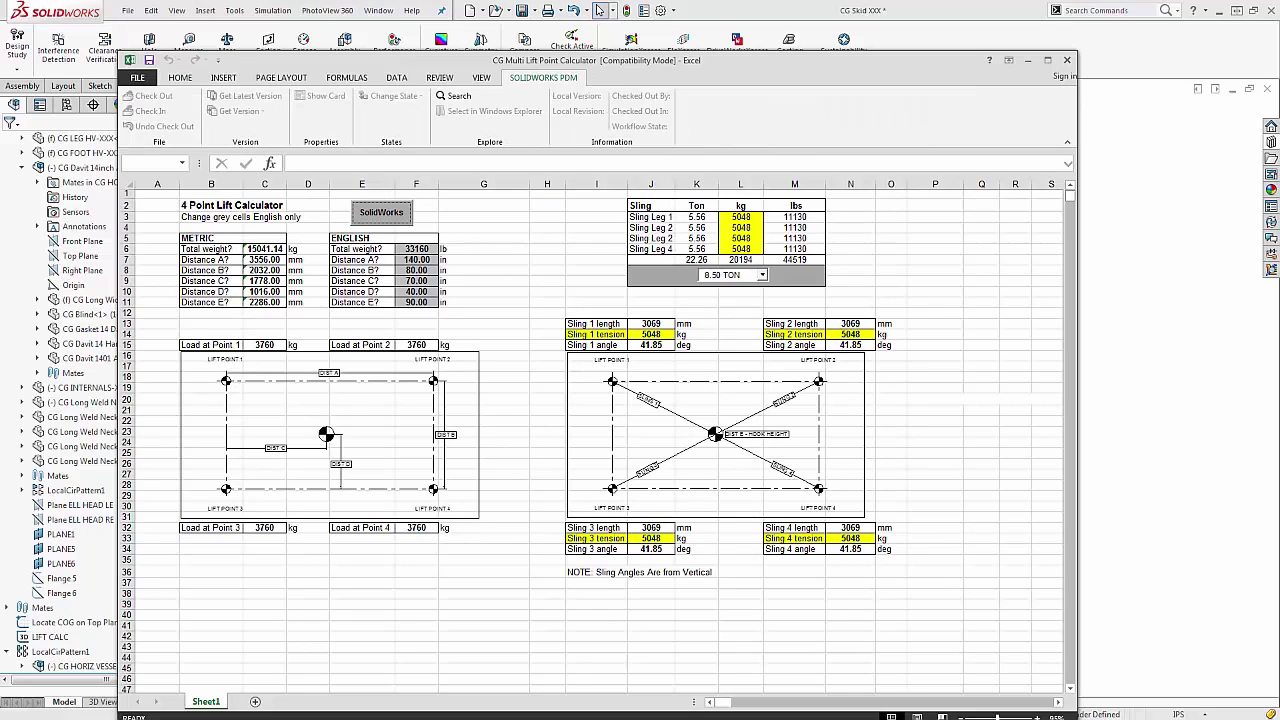
left_click(1027, 60)
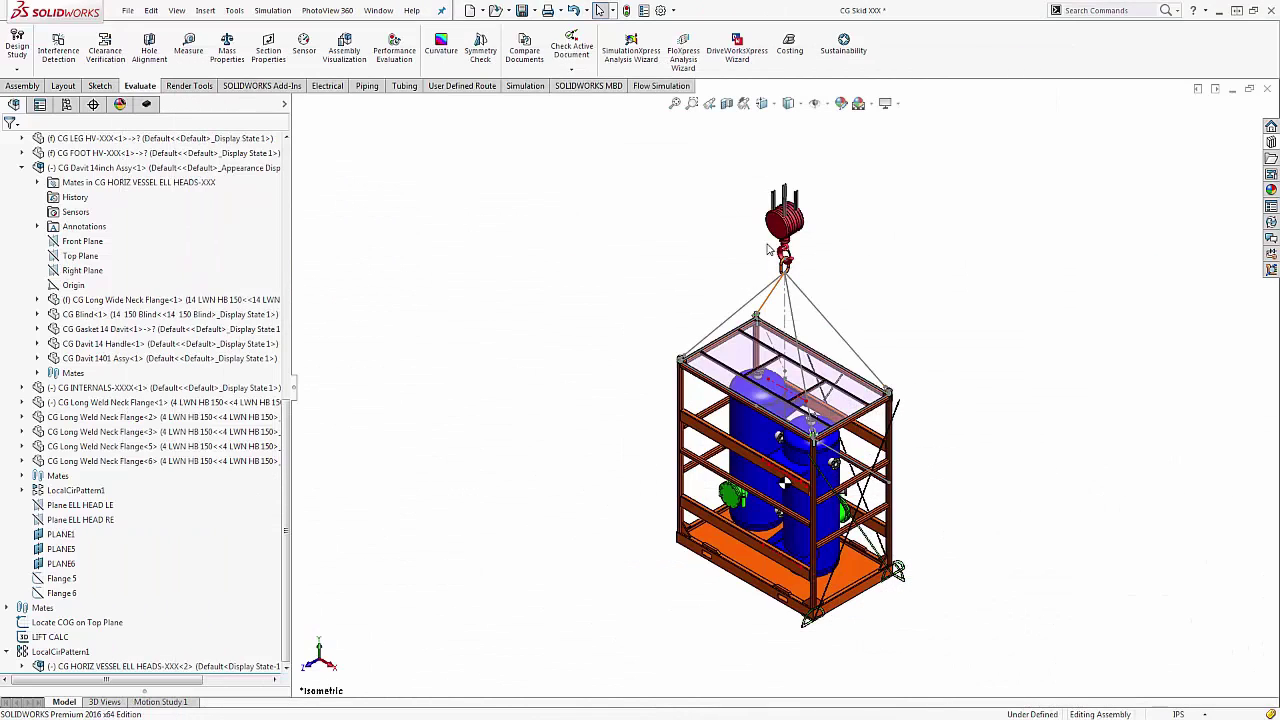
Step: Compare the skid's top view with the sling loads in the Excel lift calculator, and return to SOLIDWORKS
left_click(761, 103)
left_click(808, 128)
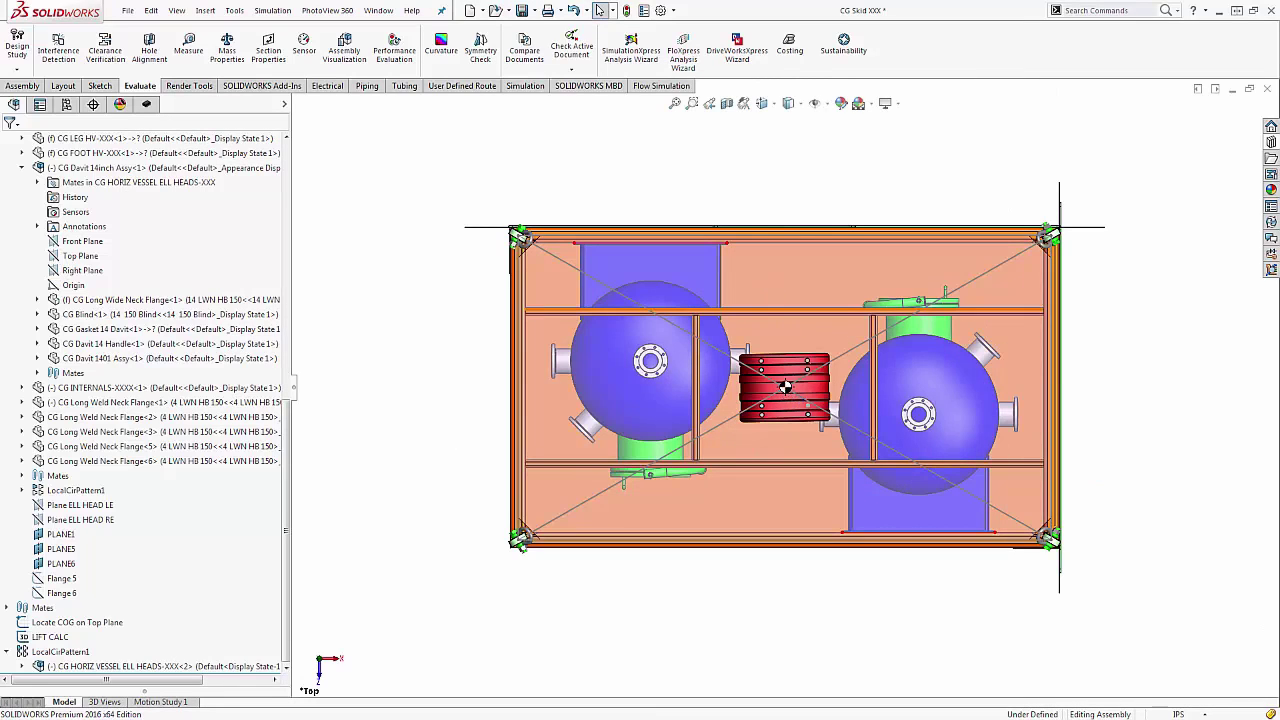
key("alt+Tab")
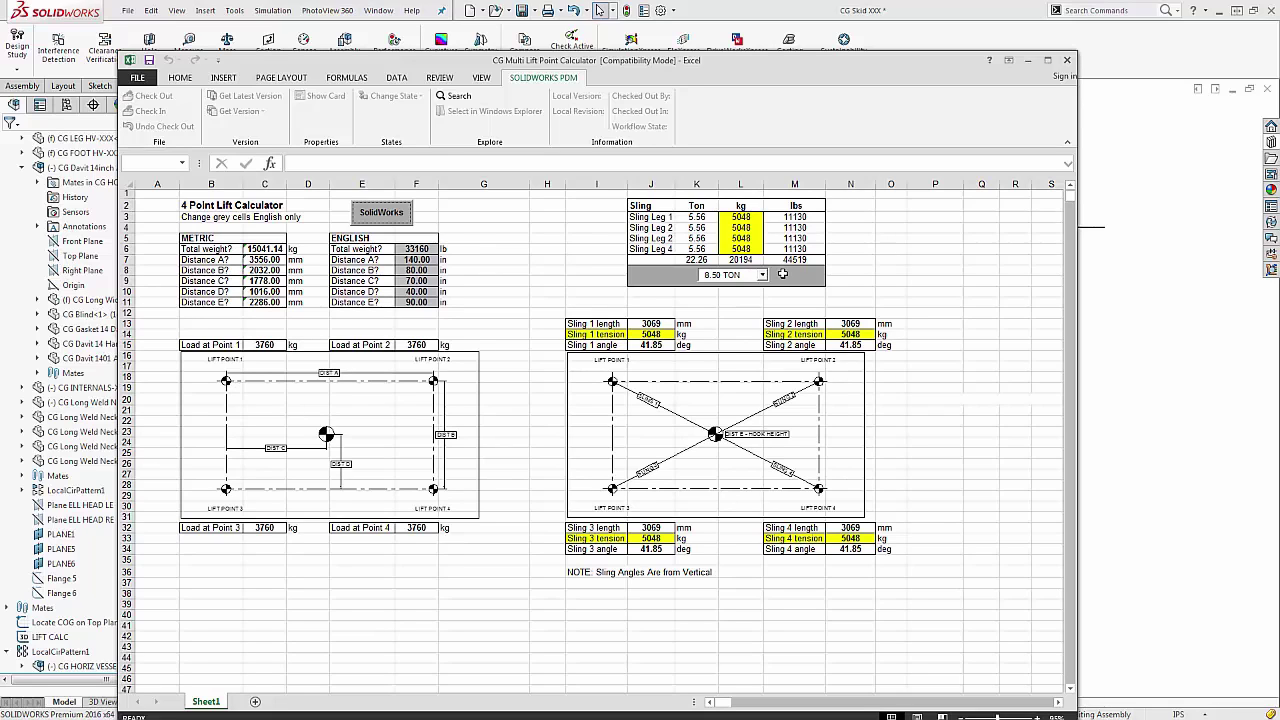
left_click(1027, 60)
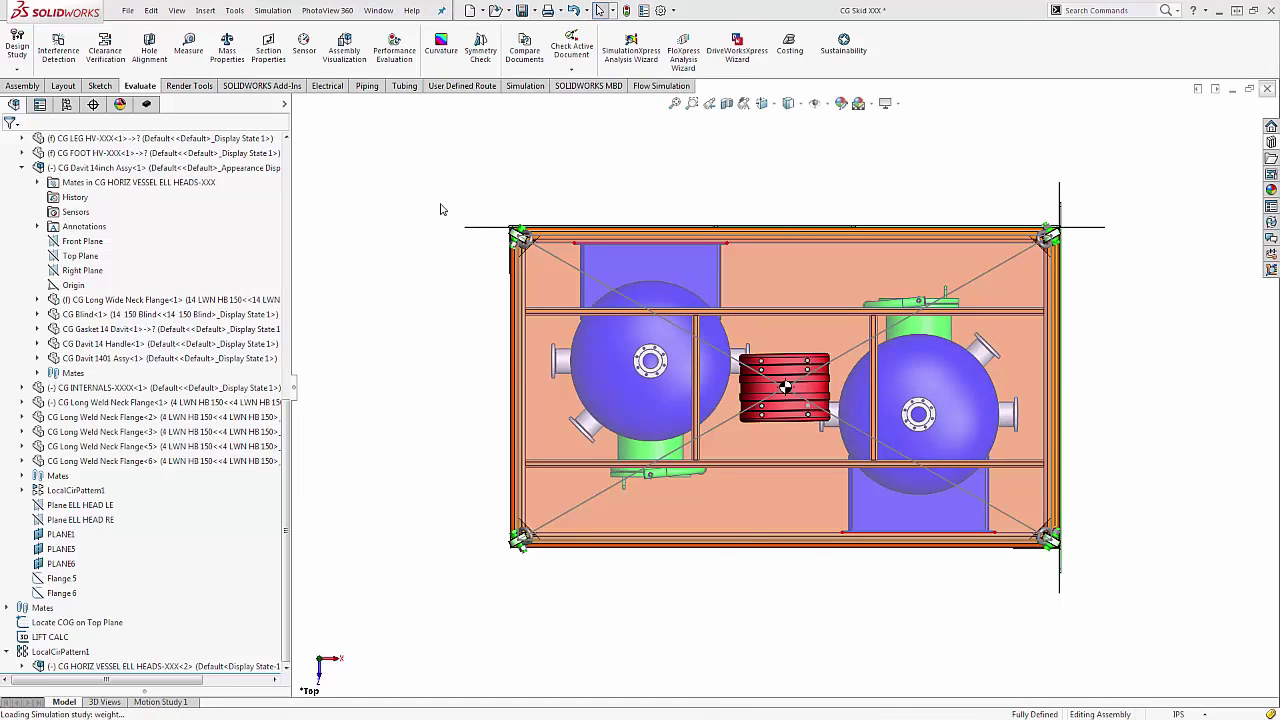
Step: Switch to the Skid XXX assembly and open its weight simulation study
key("ctrl+Tab")
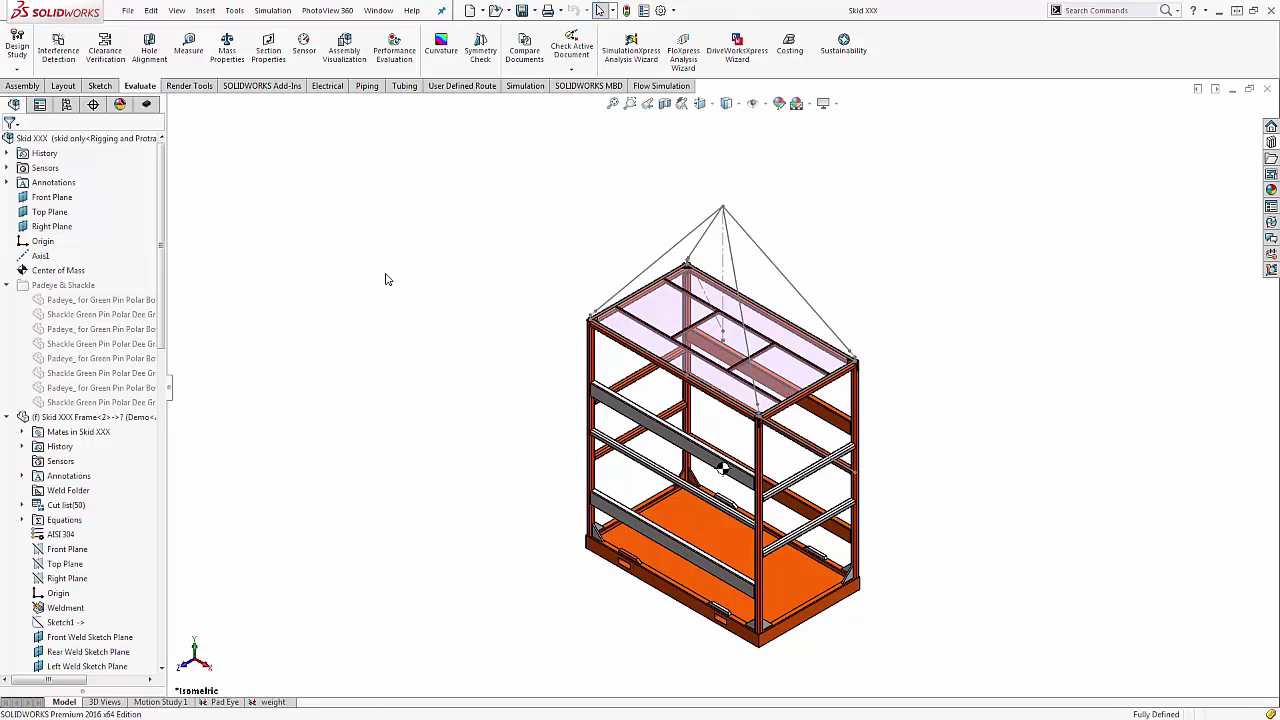
scroll(857, 606, "down", 2)
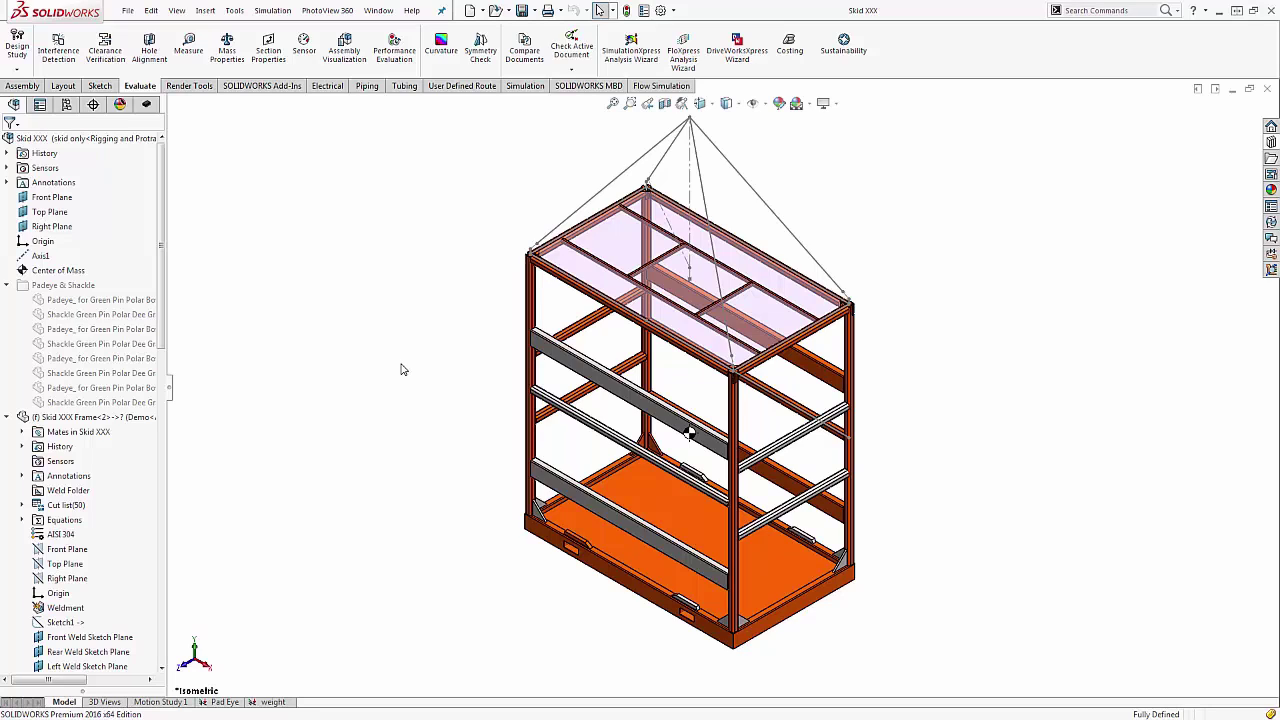
left_click(276, 703)
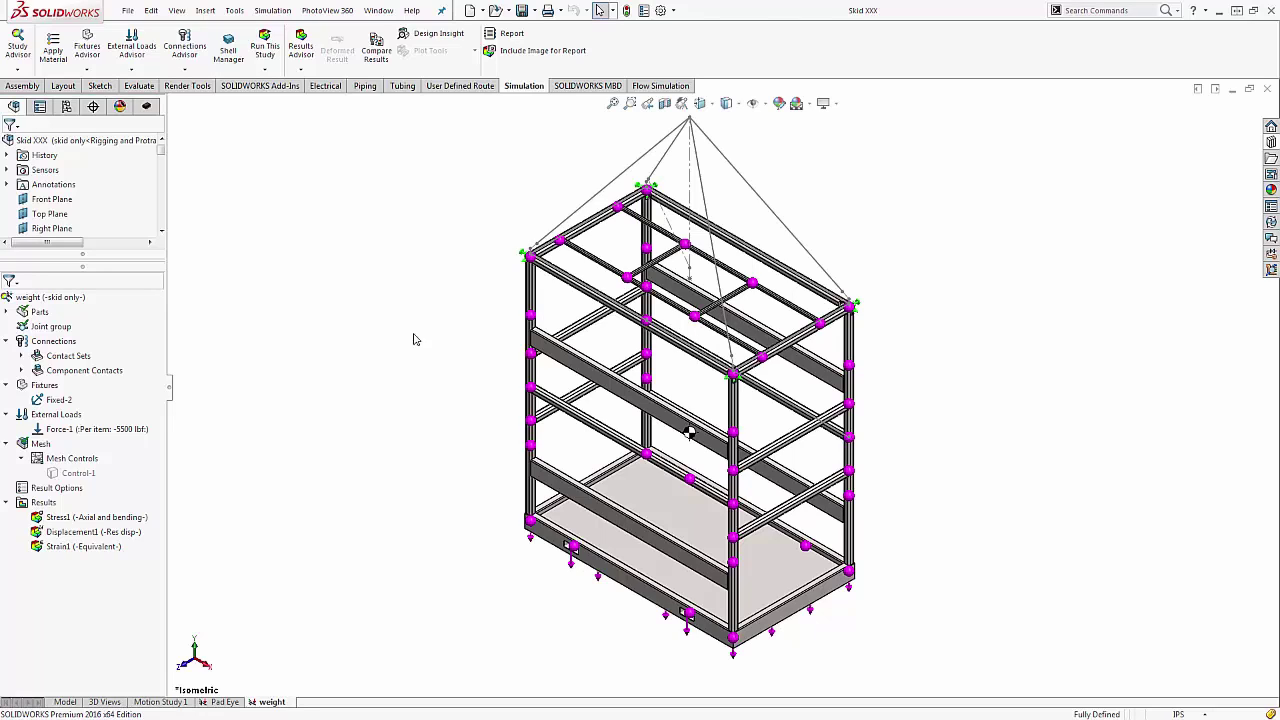
Step: Review the definition of the Fixed-2 fixture at the frame's upper corners
left_click(62, 400)
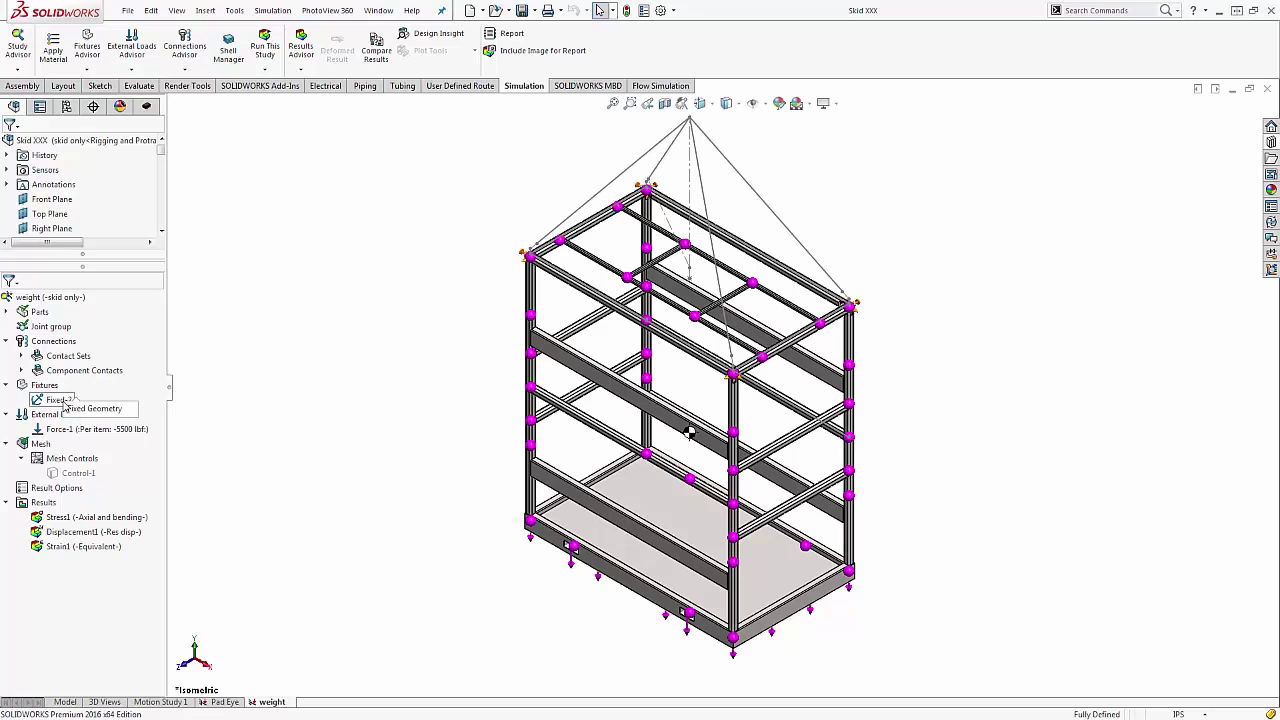
left_click(46, 388)
right_click(48, 390)
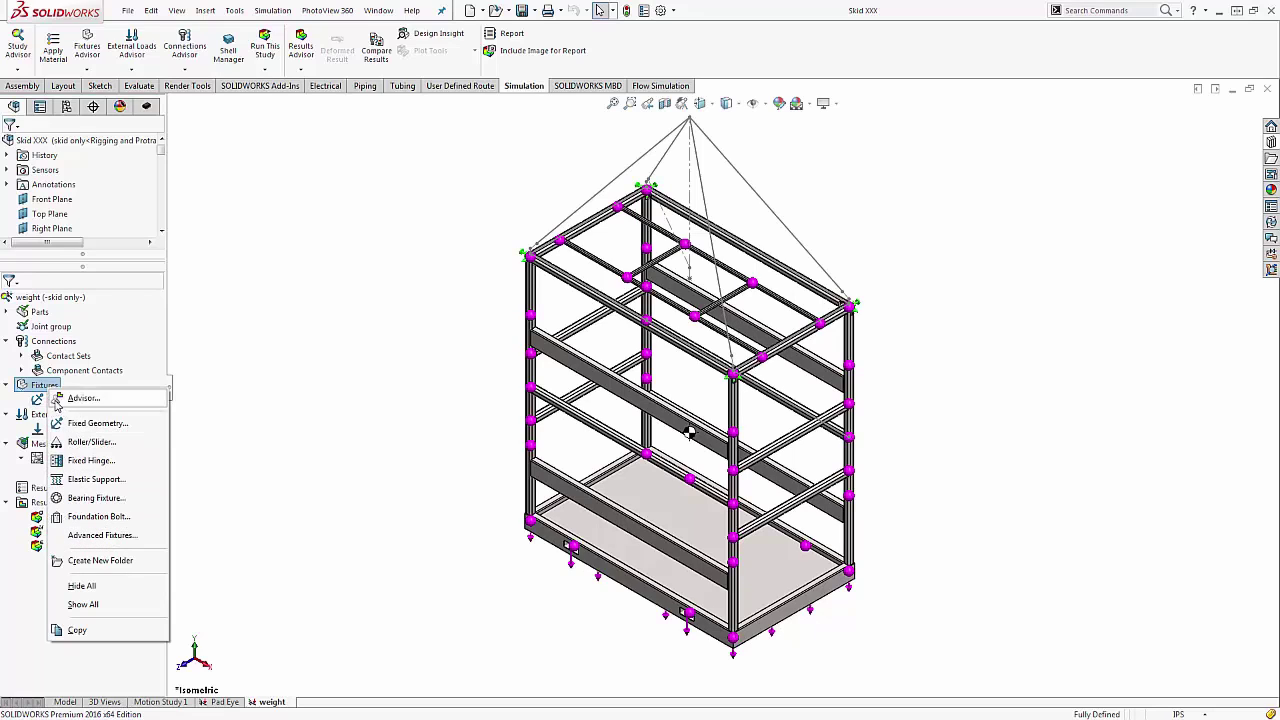
right_click(36, 399)
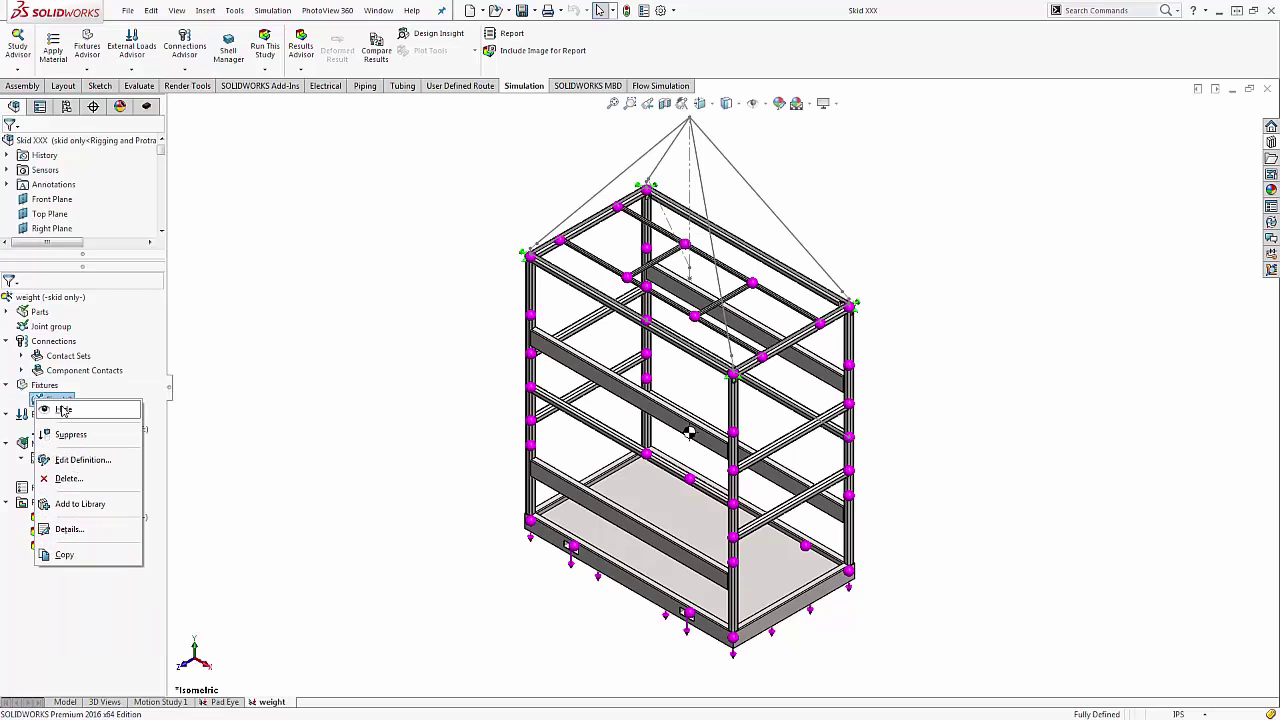
left_click(84, 459)
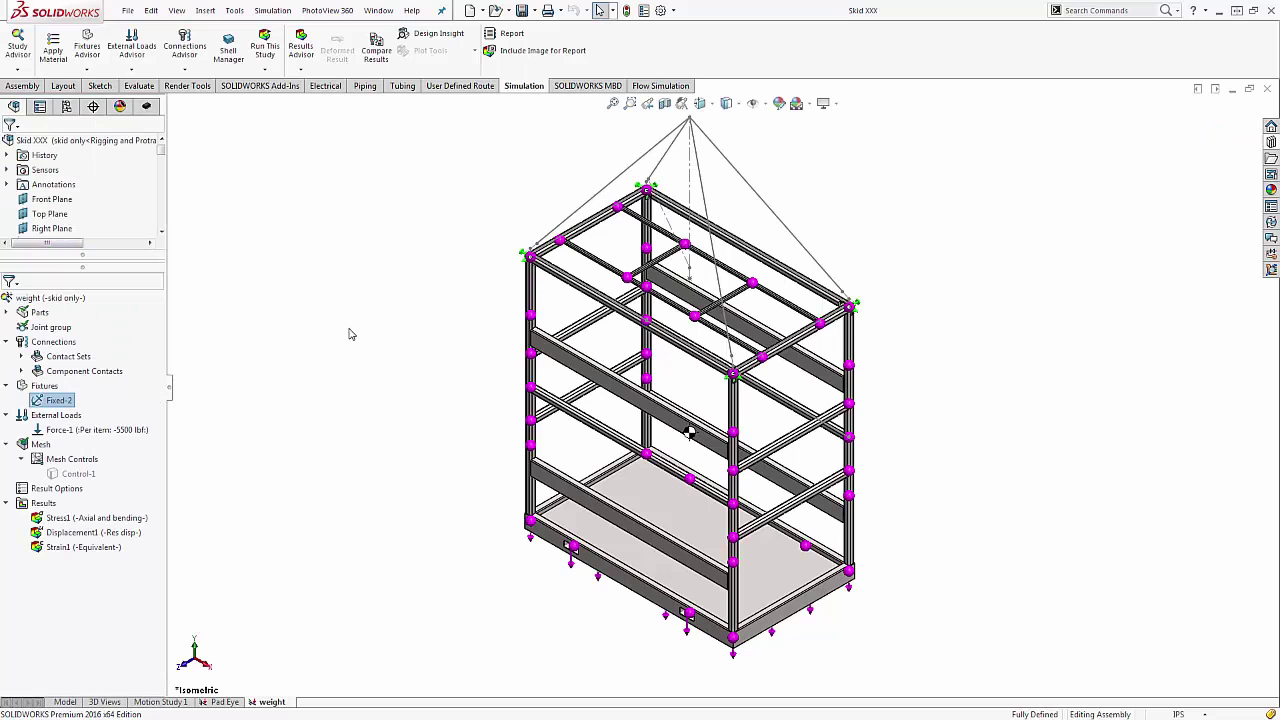
Step: Review the Force-1 load definition on the base beams, including its Top Plane direction, and accept it
right_click(62, 416)
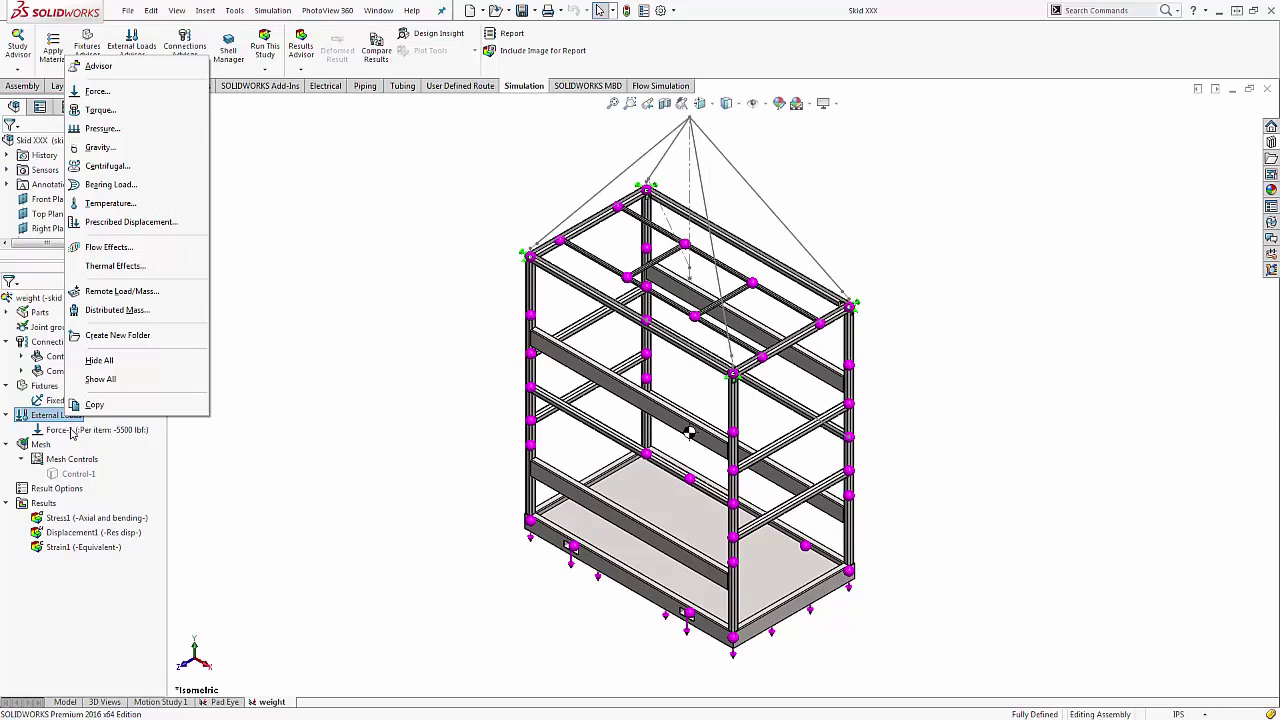
left_click(66, 430)
right_click(69, 430)
left_click(117, 491)
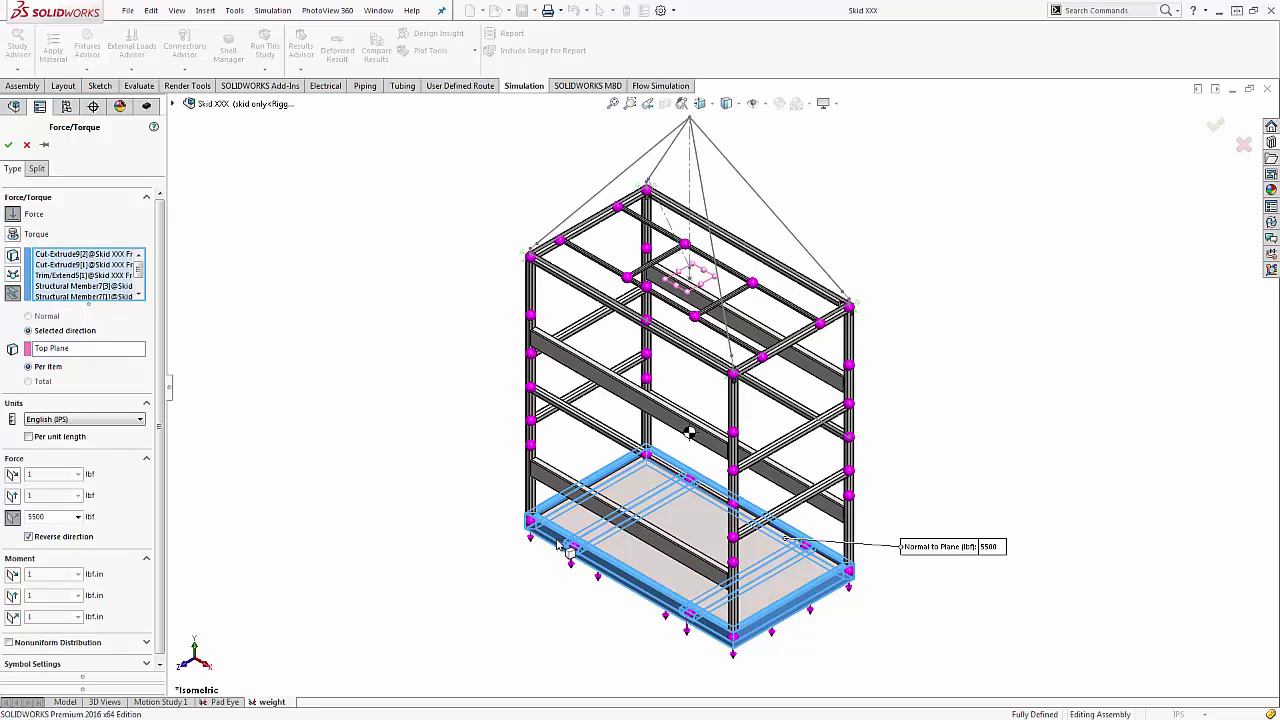
left_click(834, 553)
key("c")
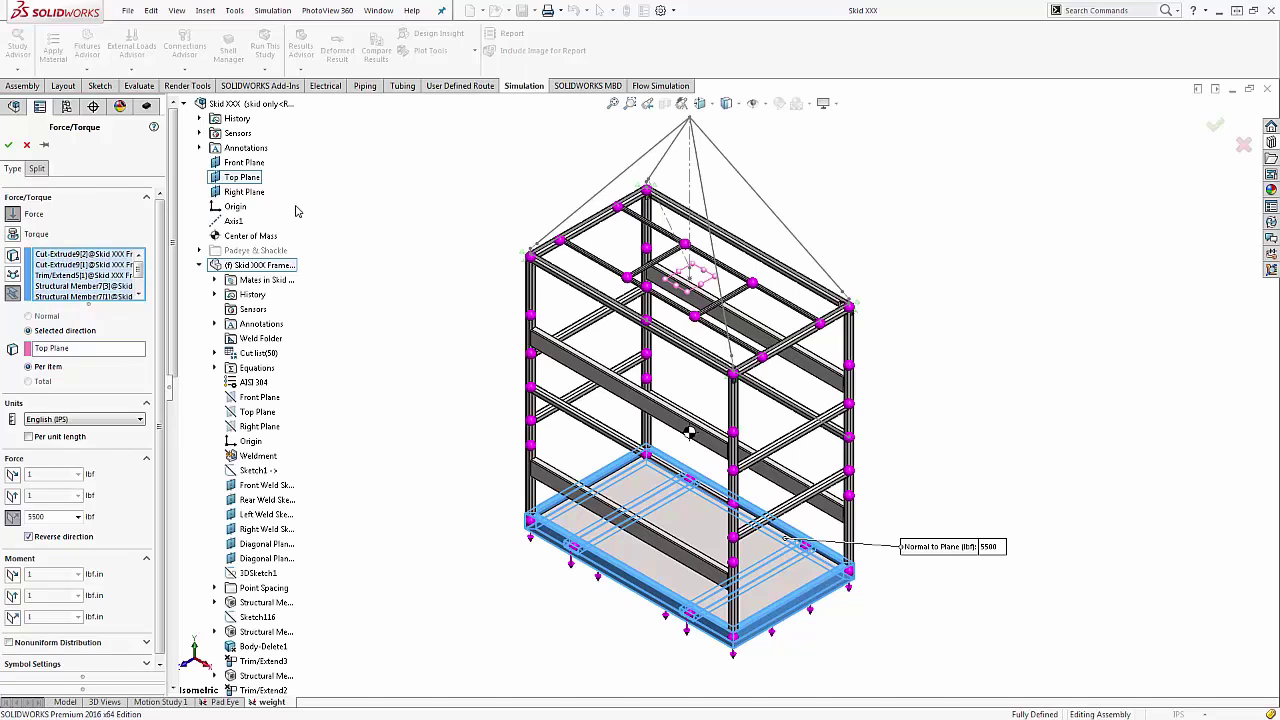
left_click(9, 144)
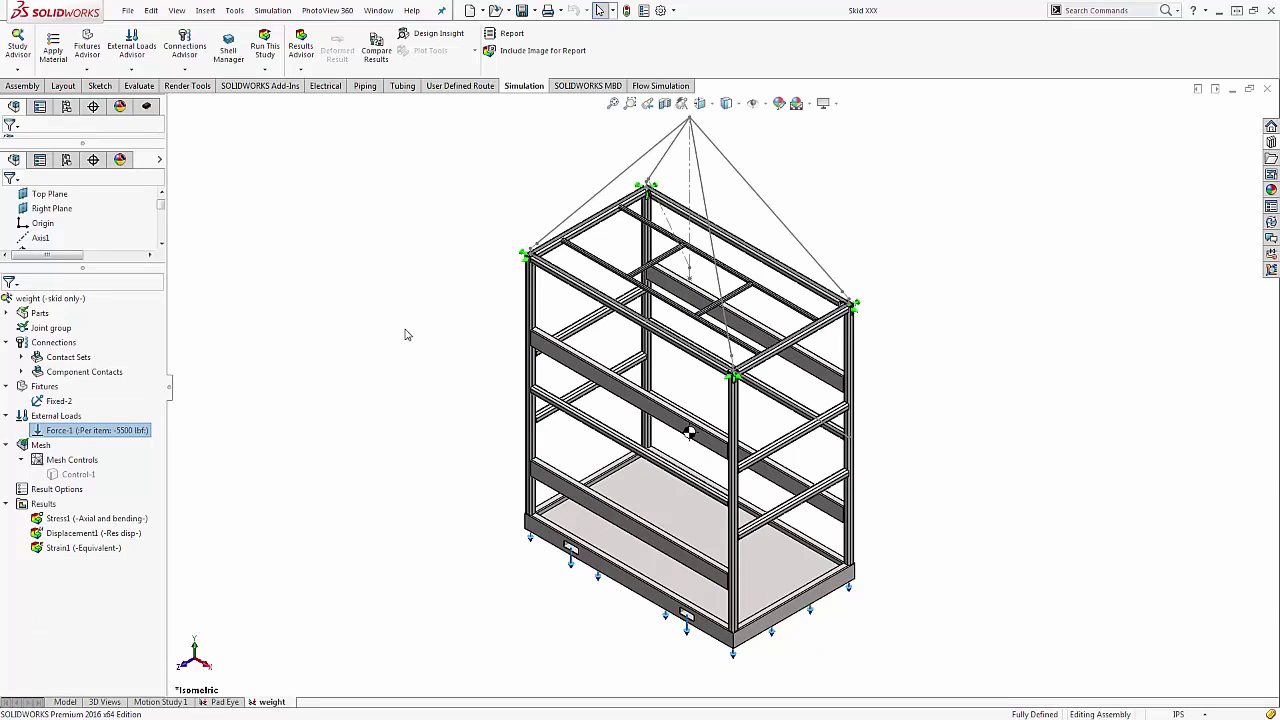
Step: Display the mesh of the weight study on the skid frame
left_click(44, 448)
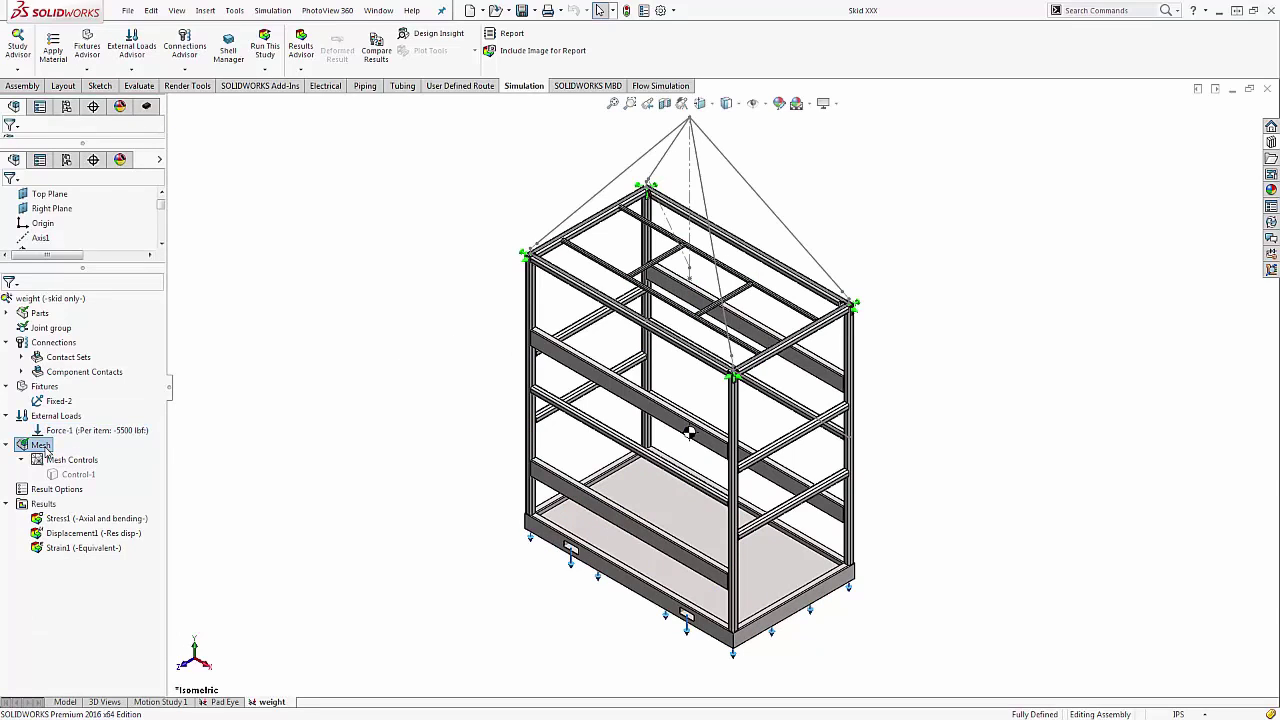
right_click(44, 450)
left_click(100, 355)
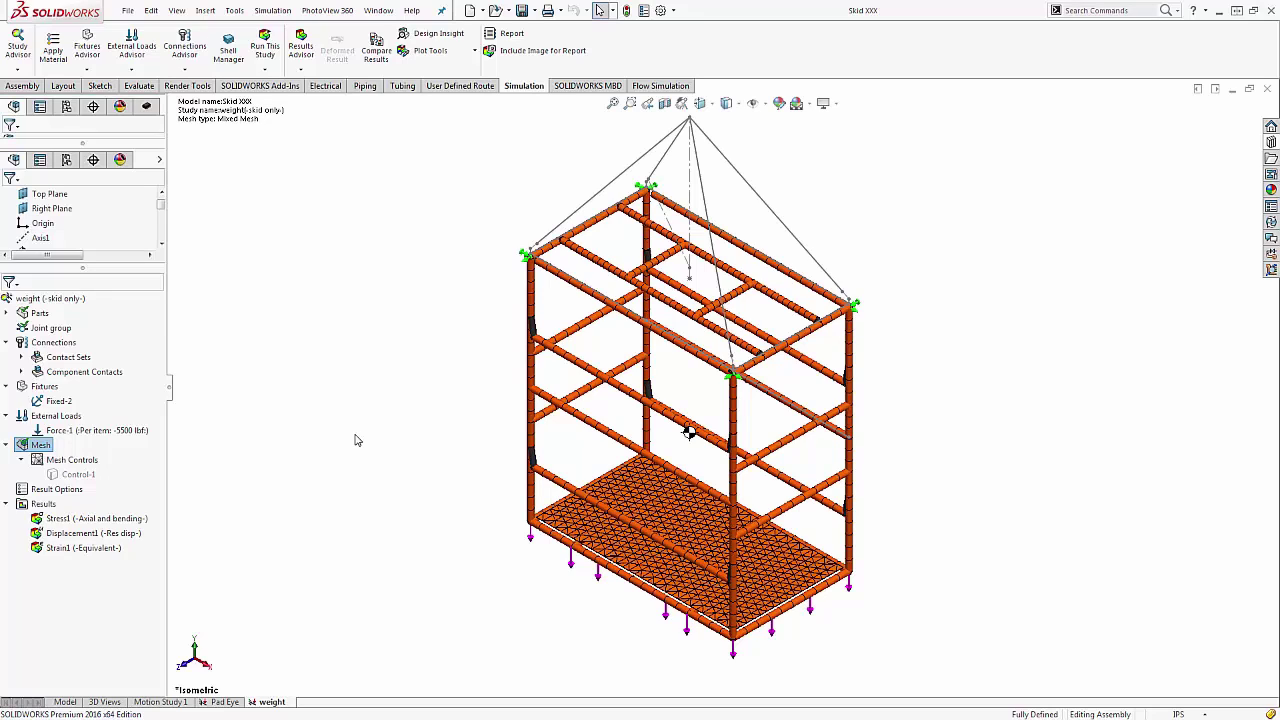
Step: Review the beam stress components available in the Stress1 plot definition and accept it with Axial and bending selected
right_click(133, 522)
left_click(207, 450)
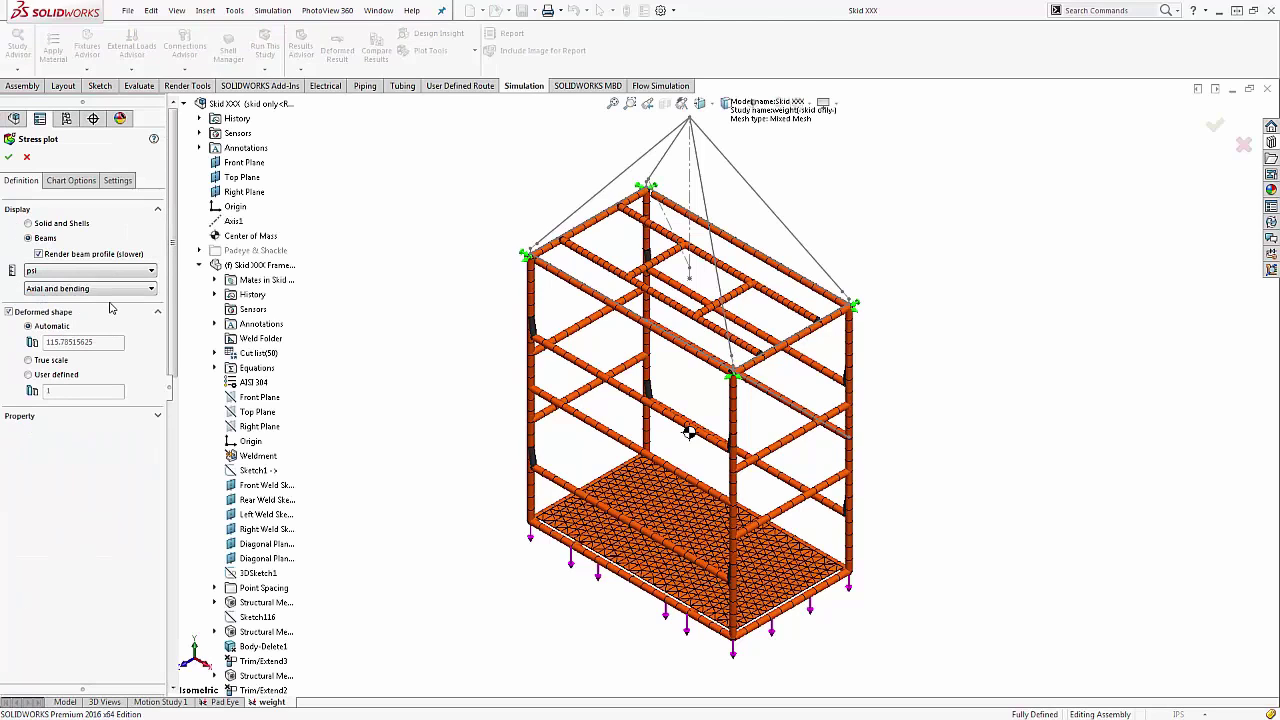
left_click(118, 289)
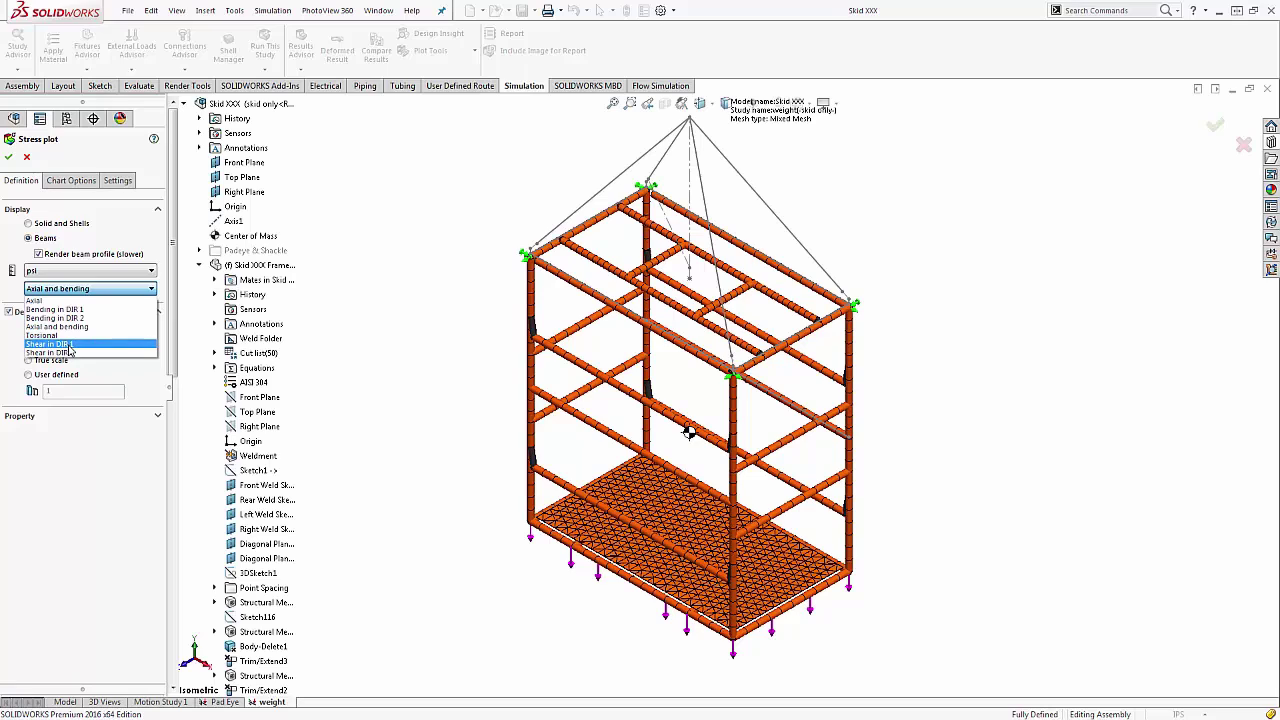
left_click(10, 160)
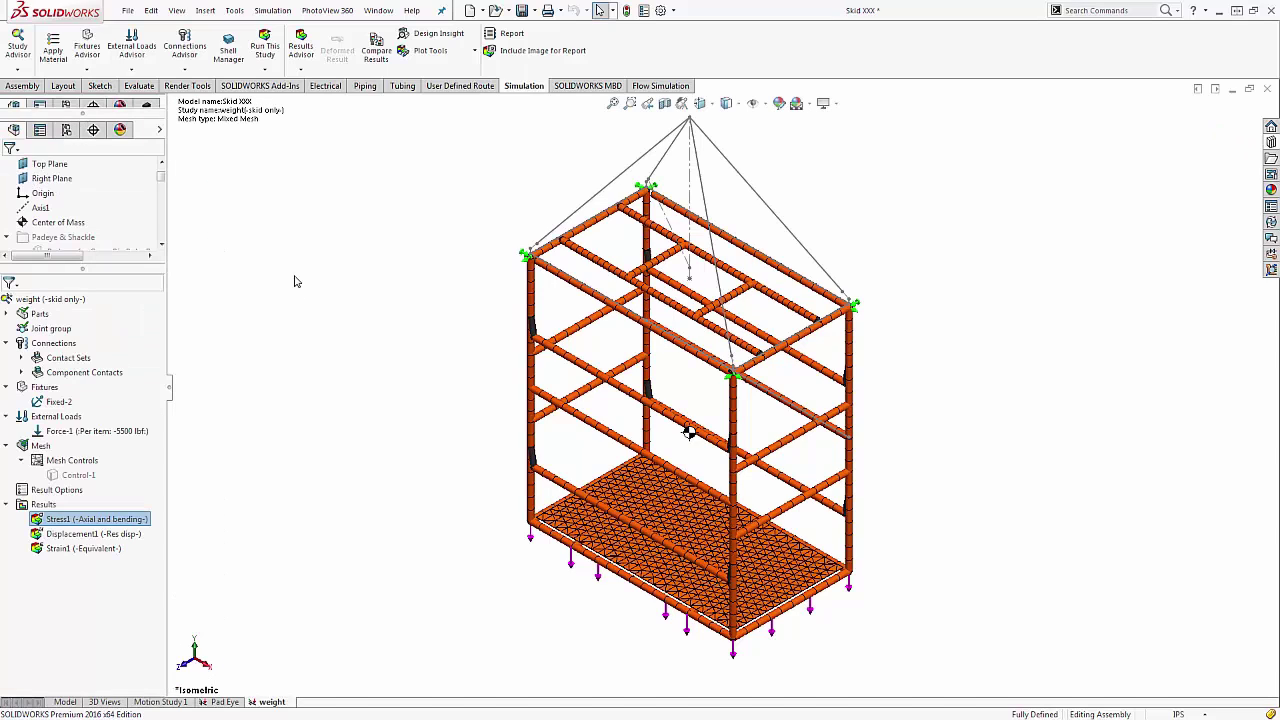
Step: Display the weight study's Stress1 axial and bending plot, followed by its Displacement1 resultant displacement plot
right_click(126, 520)
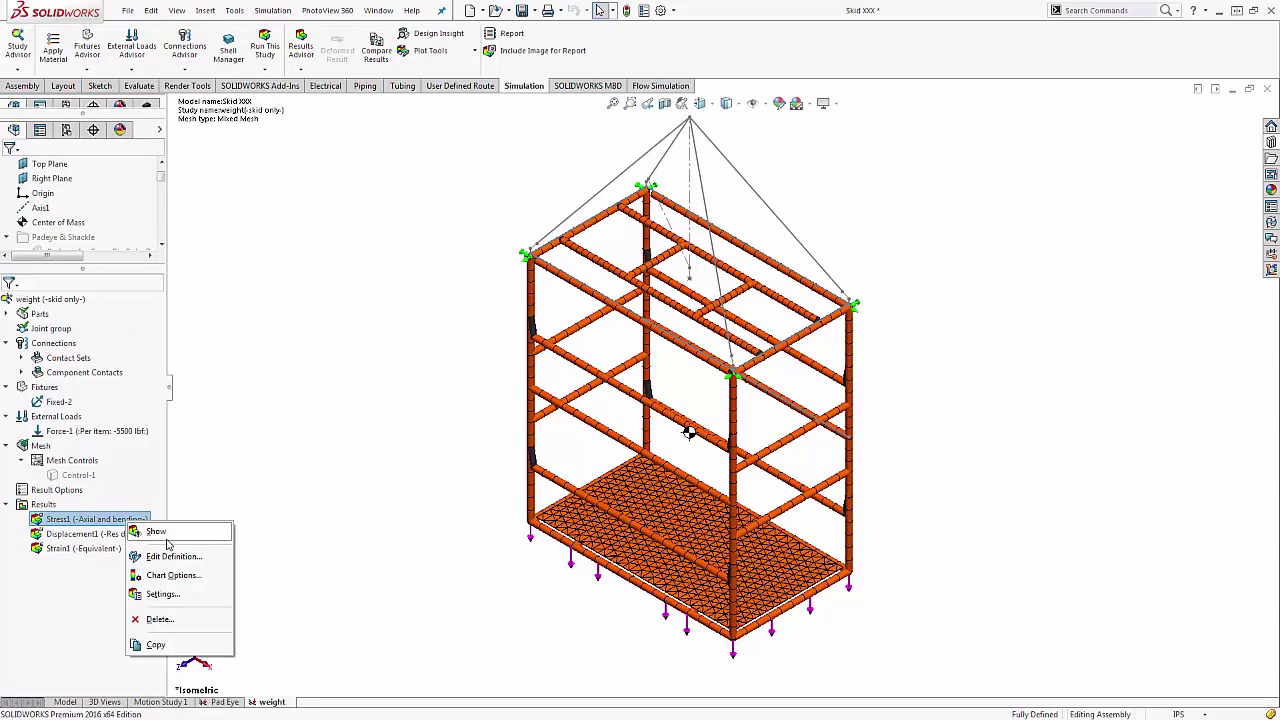
left_click(160, 532)
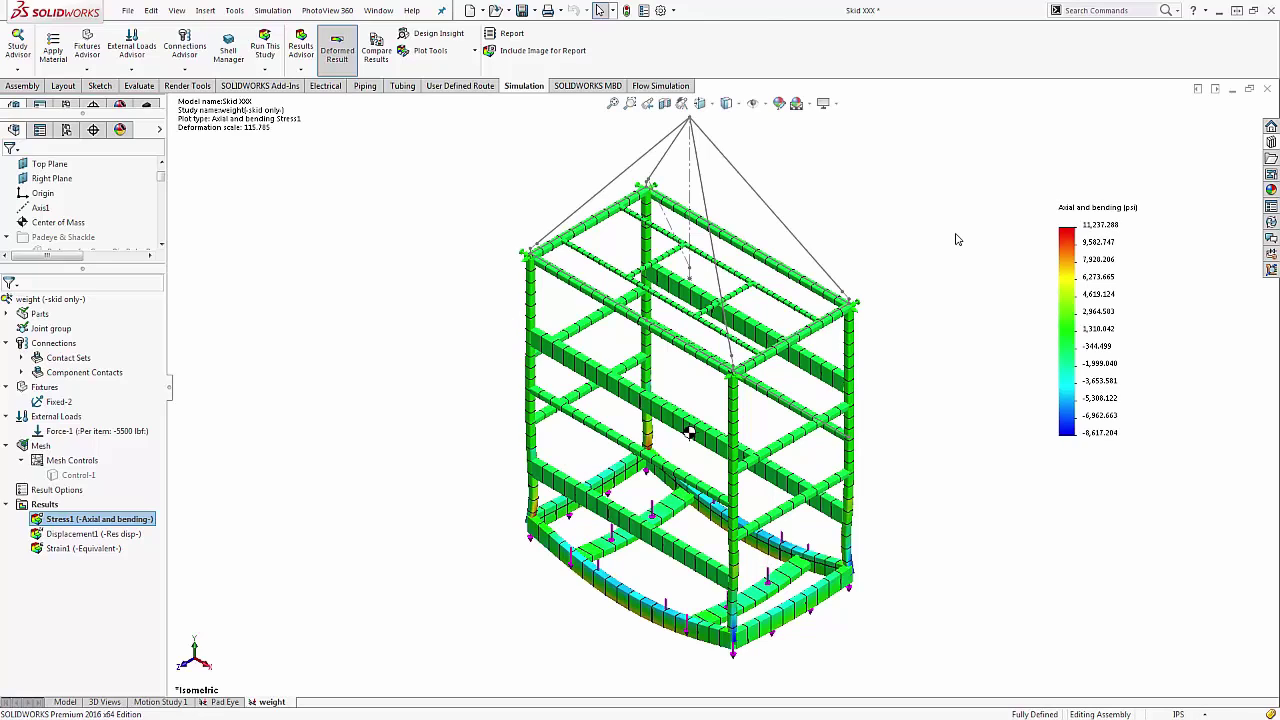
right_click(115, 535)
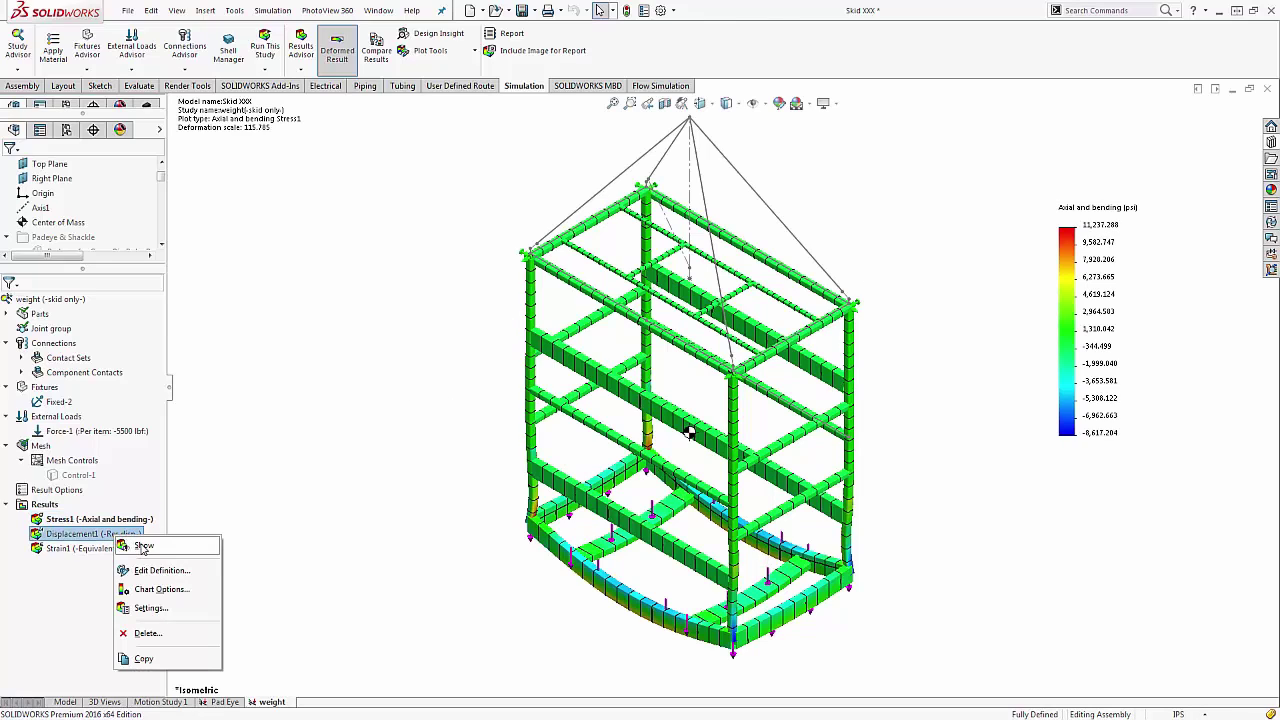
left_click(143, 546)
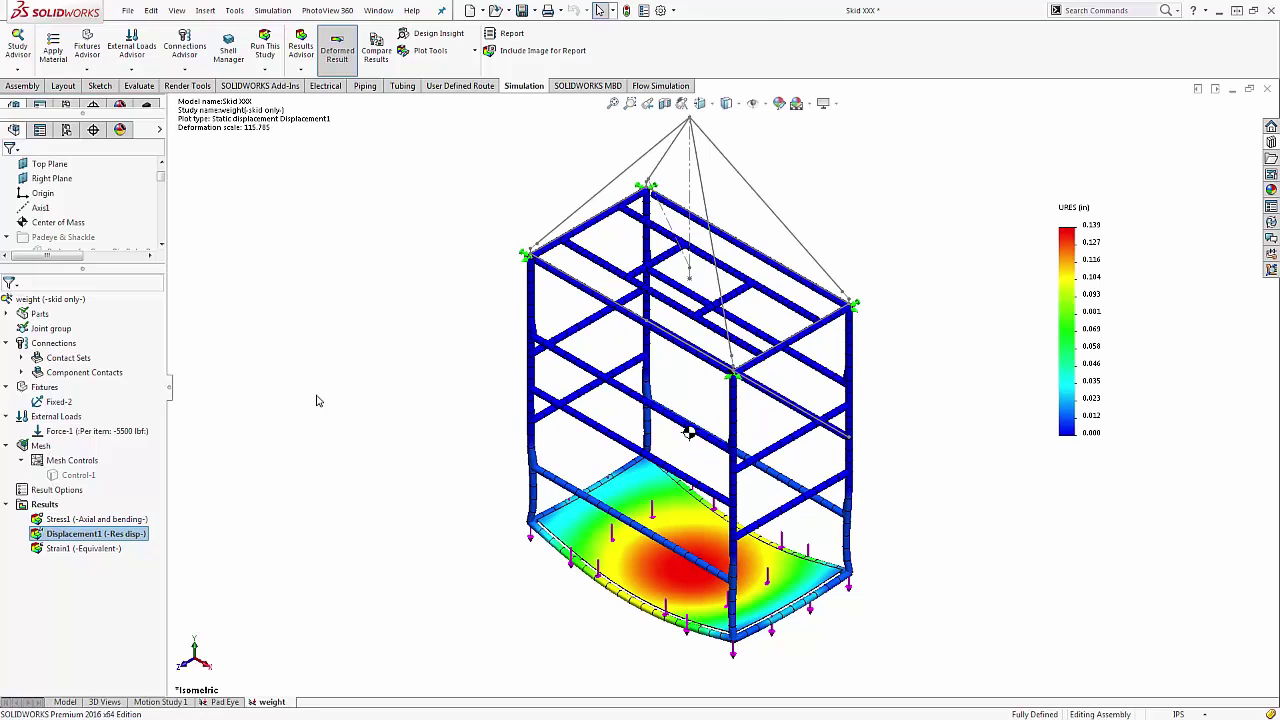
Step: Display the Stress1 plot again and review its beam display definition, leaving it without changes
right_click(118, 522)
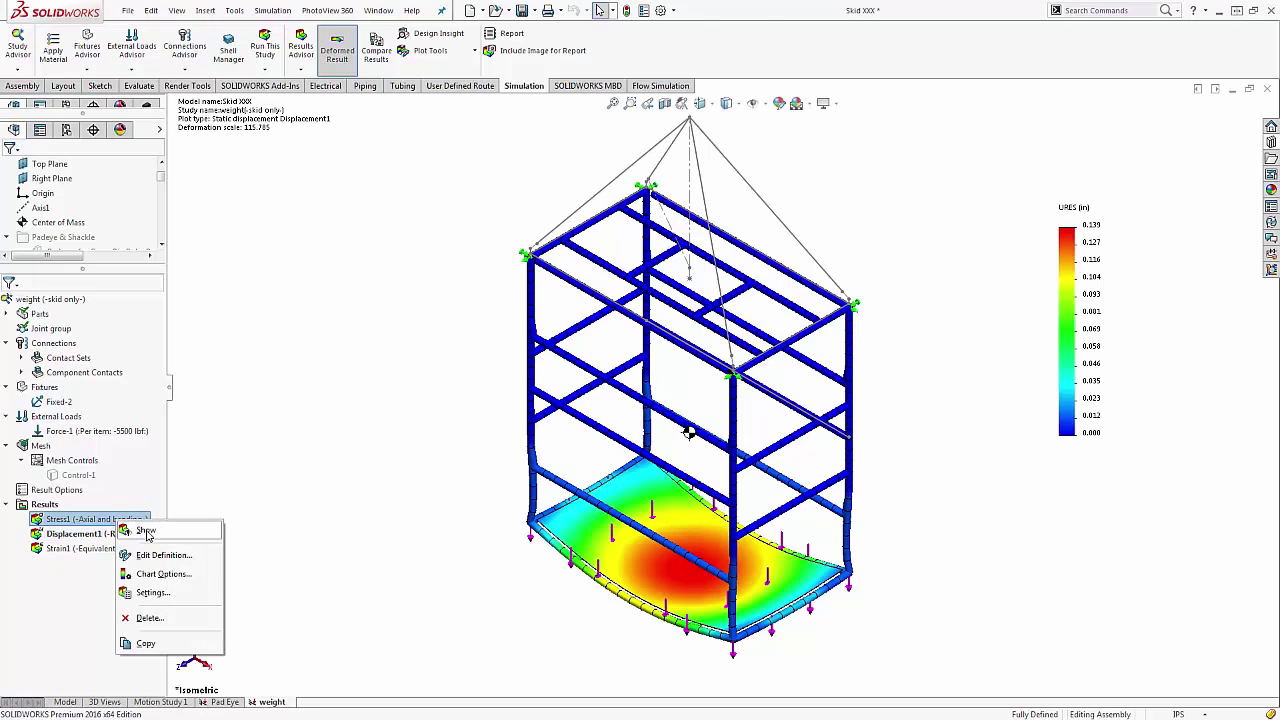
left_click(137, 516)
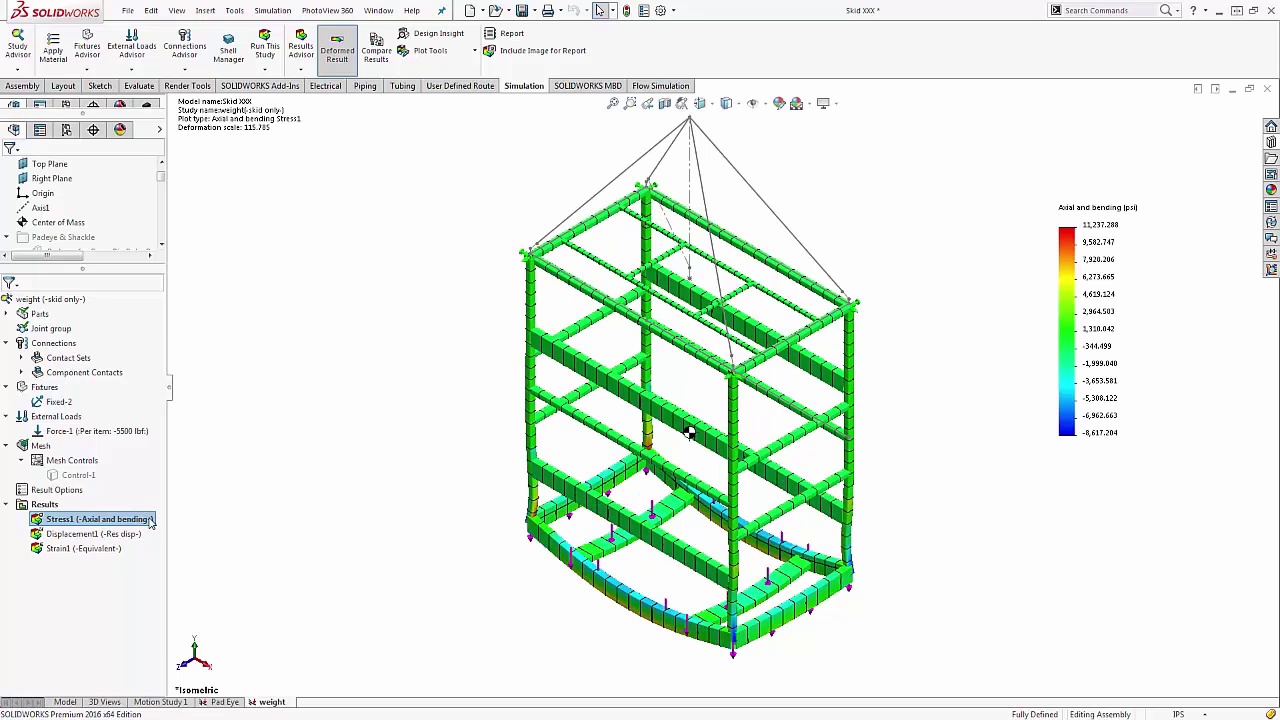
right_click(135, 519)
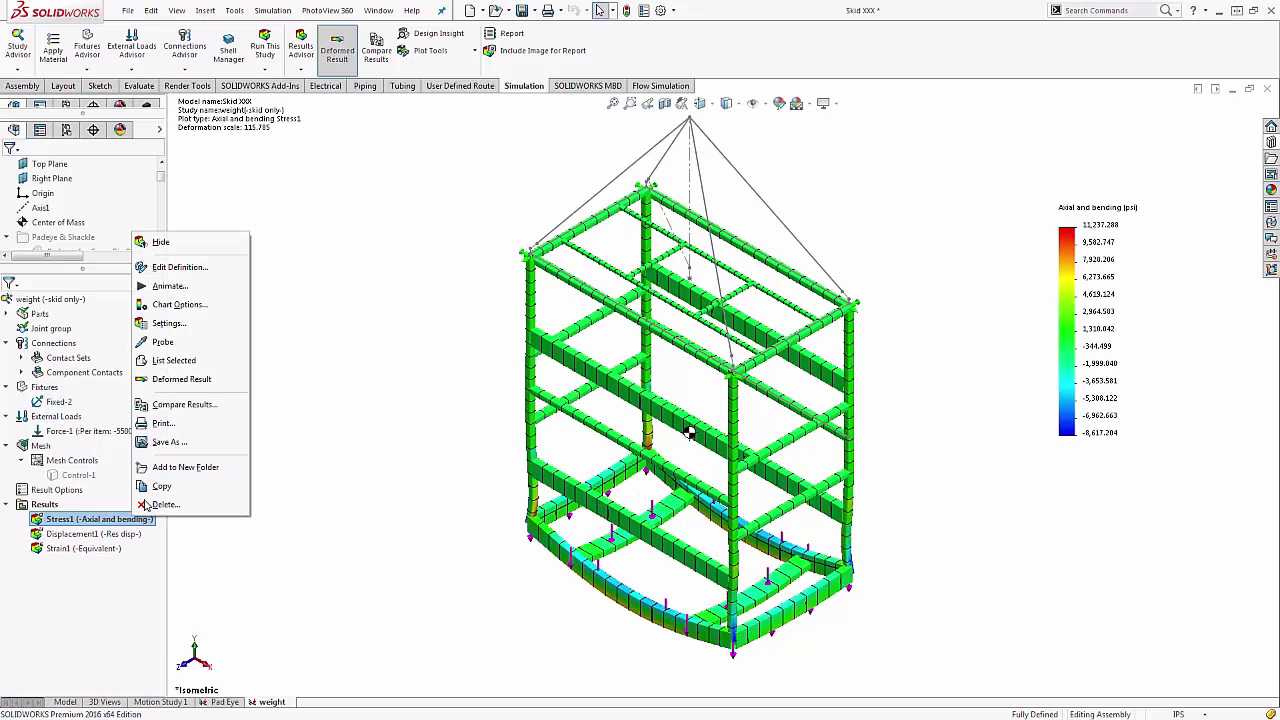
left_click(184, 268)
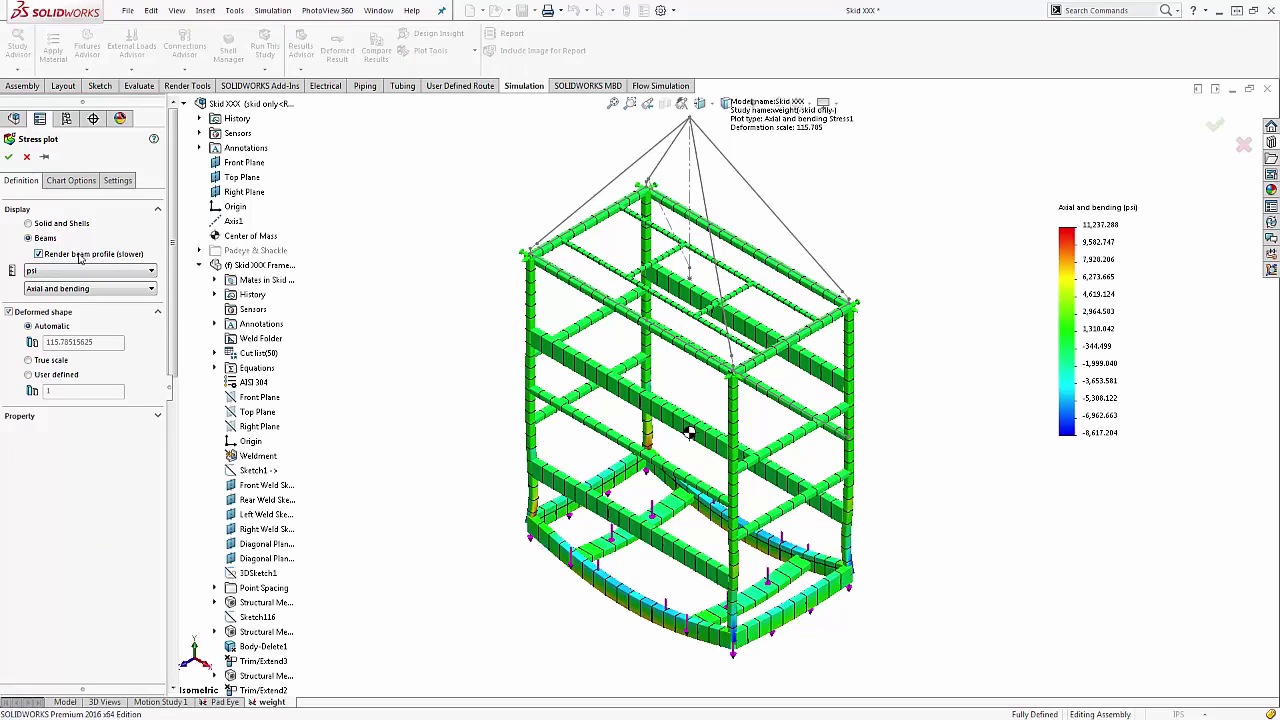
left_click(27, 157)
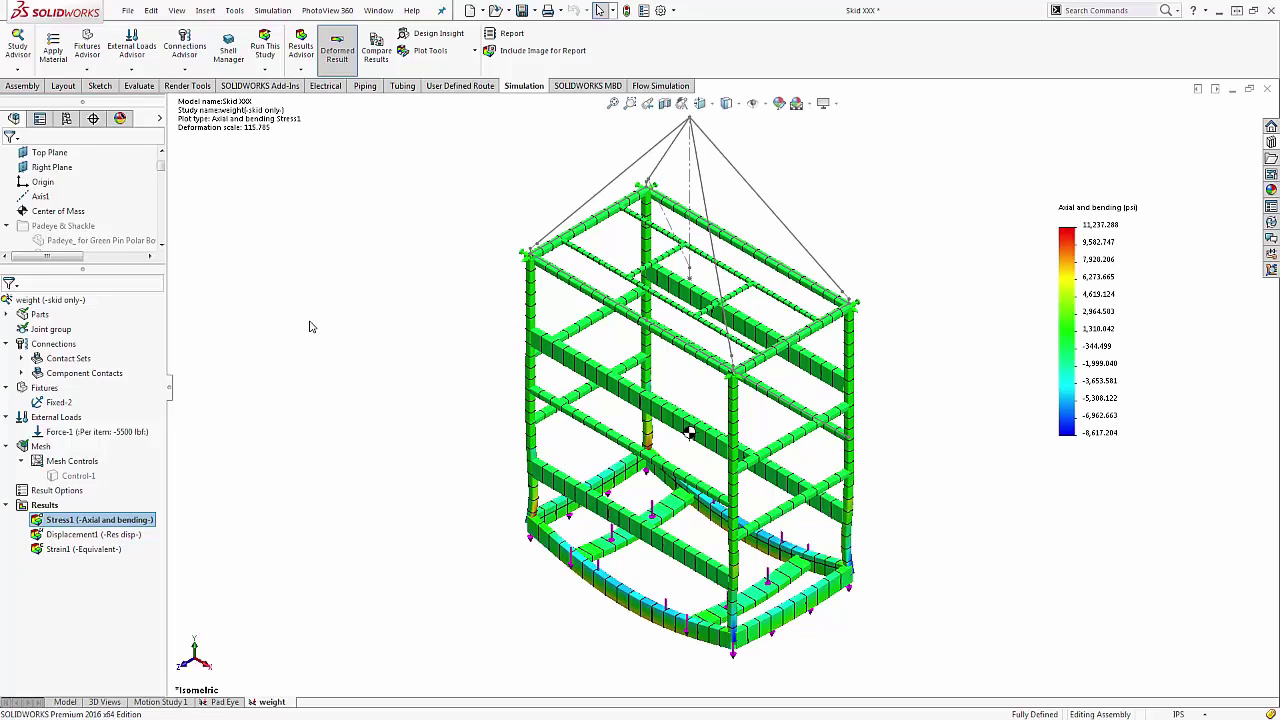
Step: Switch to the Pad Eye study and activate its associated SW configuration
left_click(220, 703)
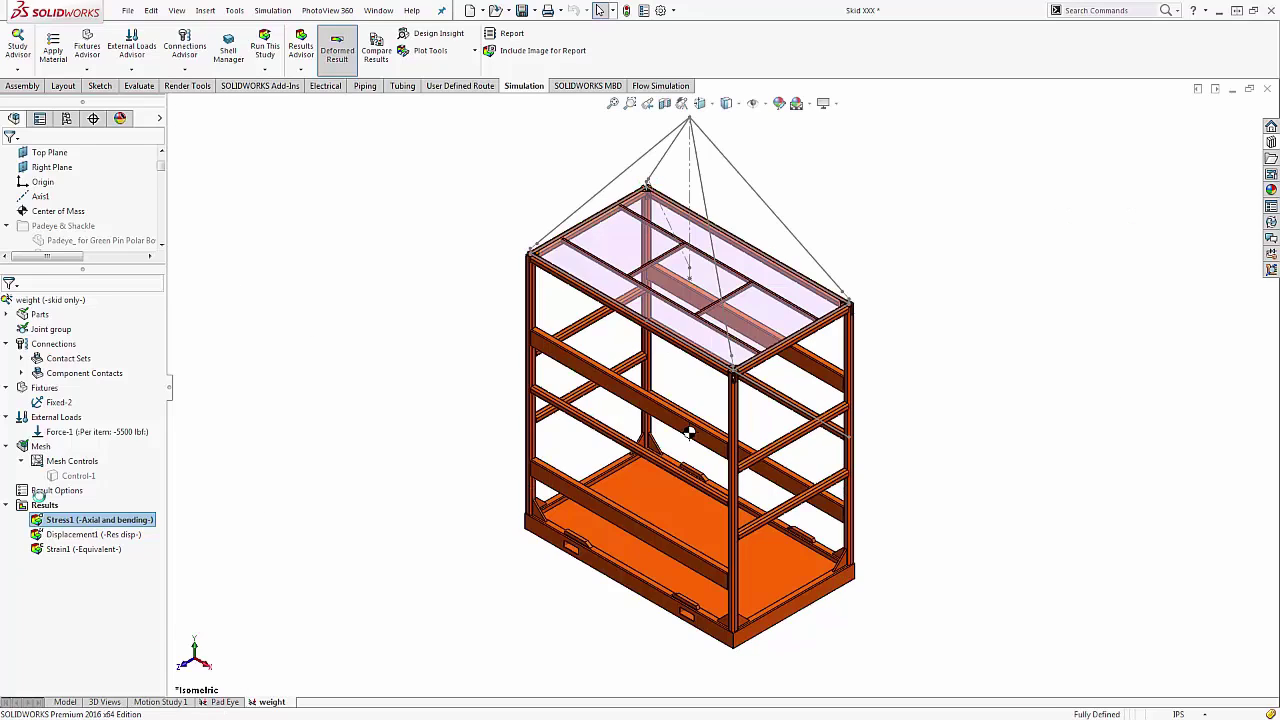
right_click(66, 297)
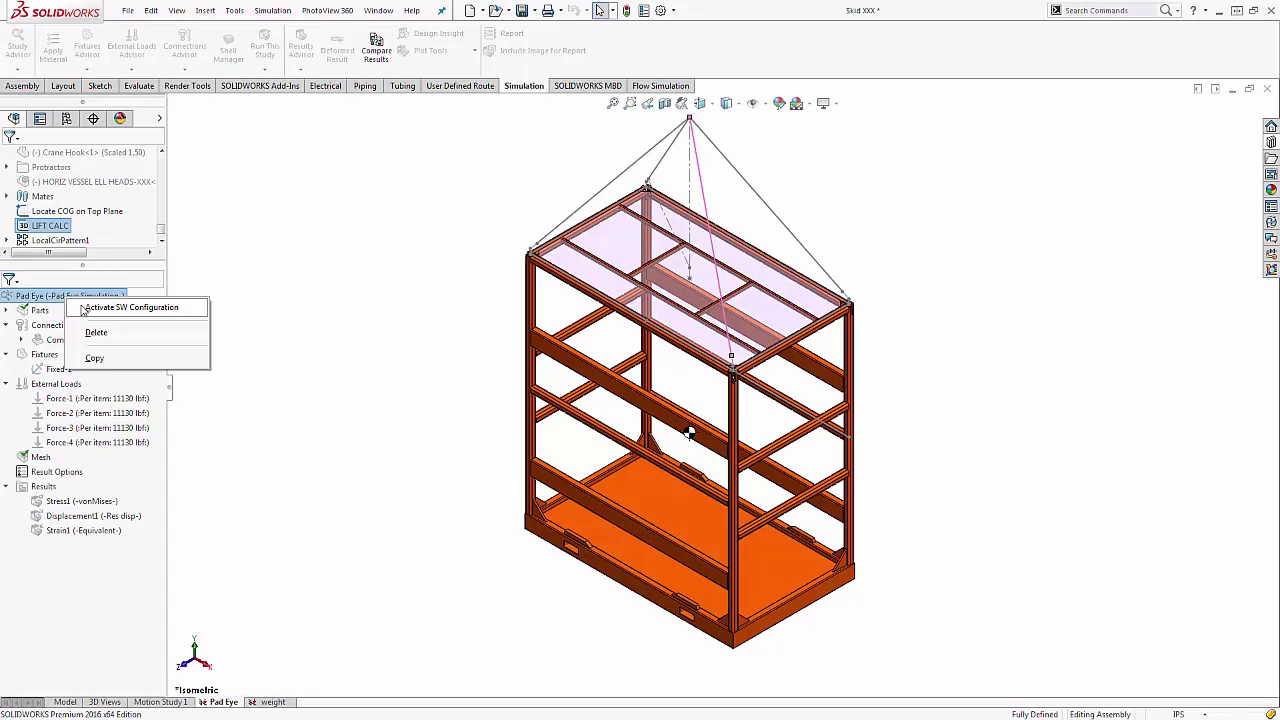
left_click(84, 309)
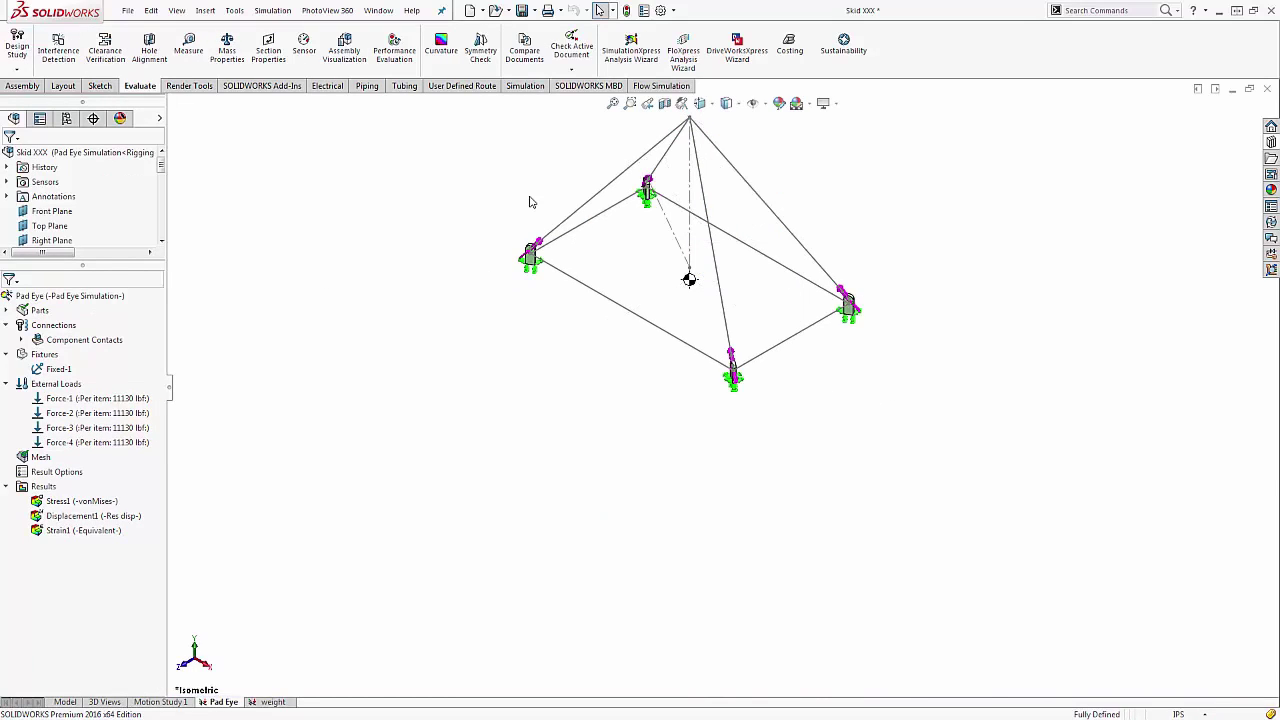
Step: Examine the Pad Eye study's padeye parts, component contacts and the Fixed-1 fixture on the padeyes
scroll(530, 157, "down", 2)
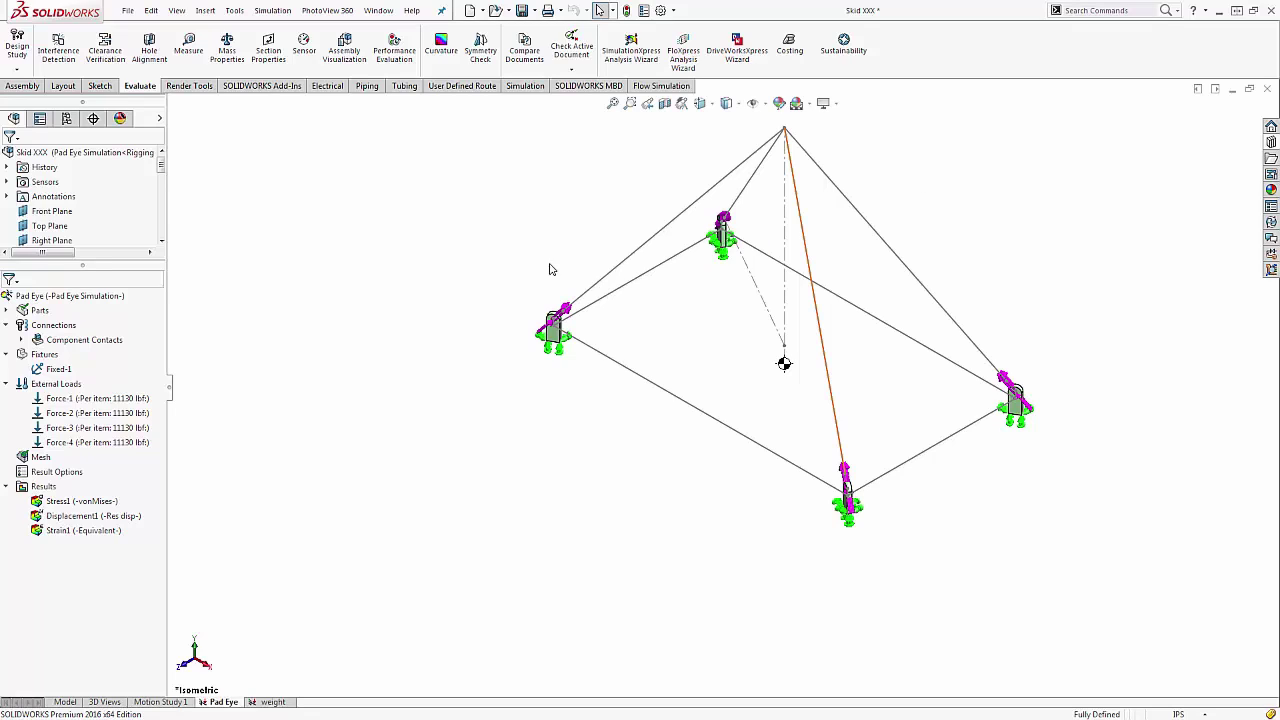
left_click(80, 340)
left_click(35, 342)
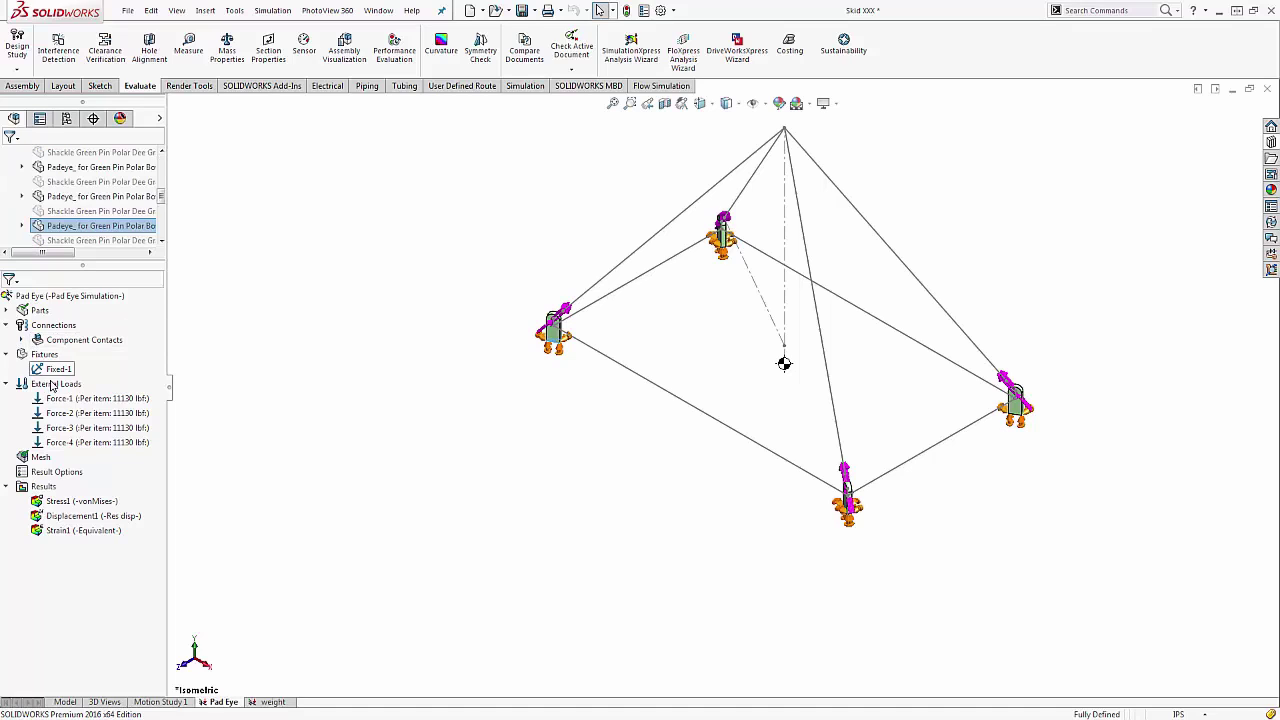
left_click(308, 311)
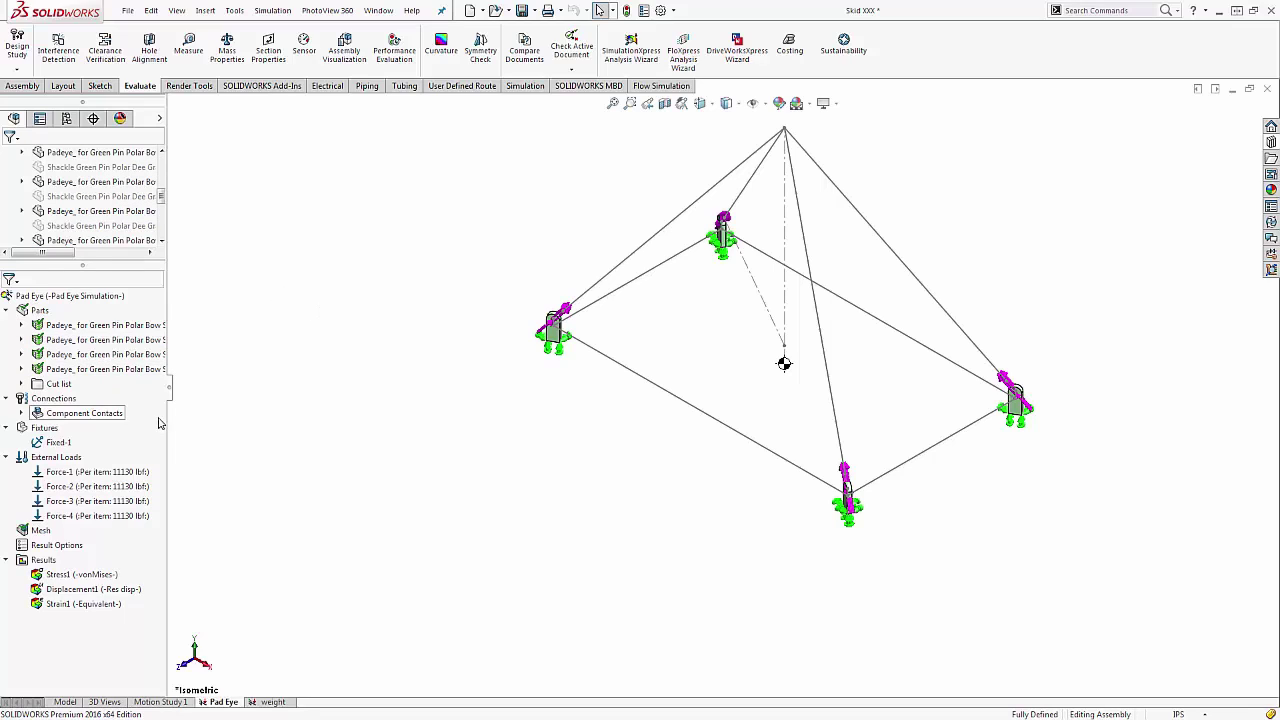
left_click(66, 446)
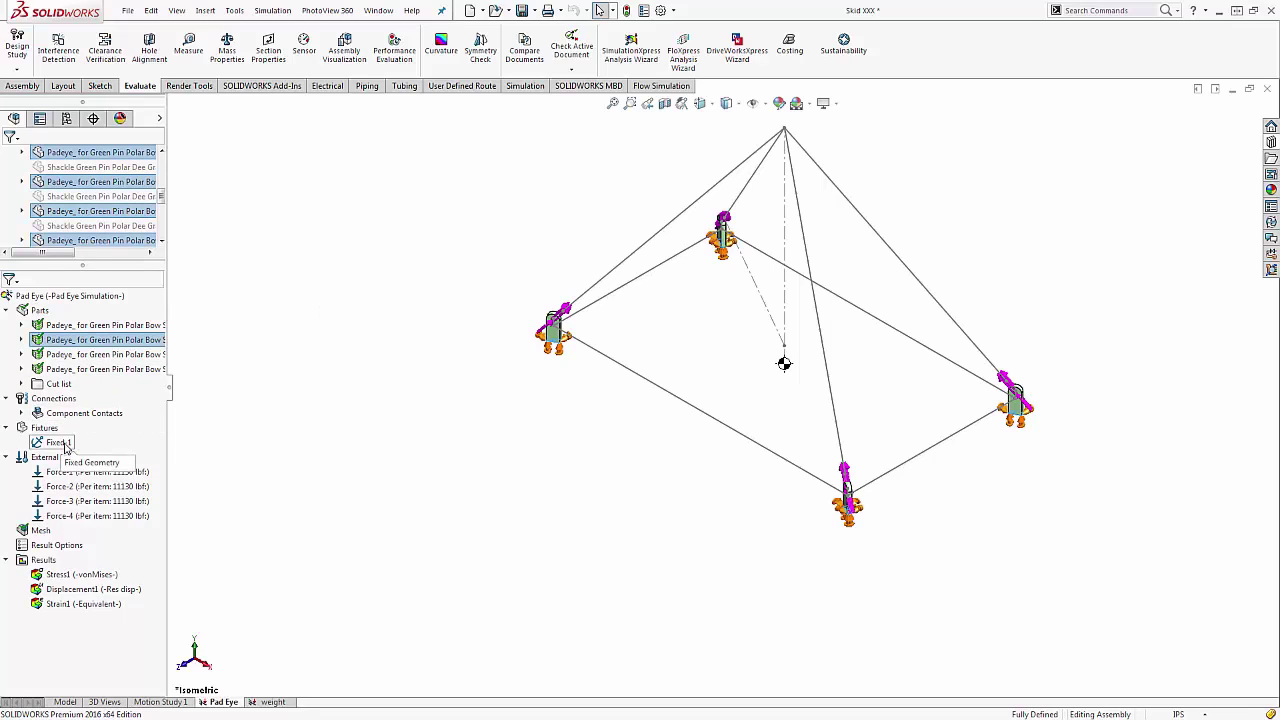
left_click(66, 446)
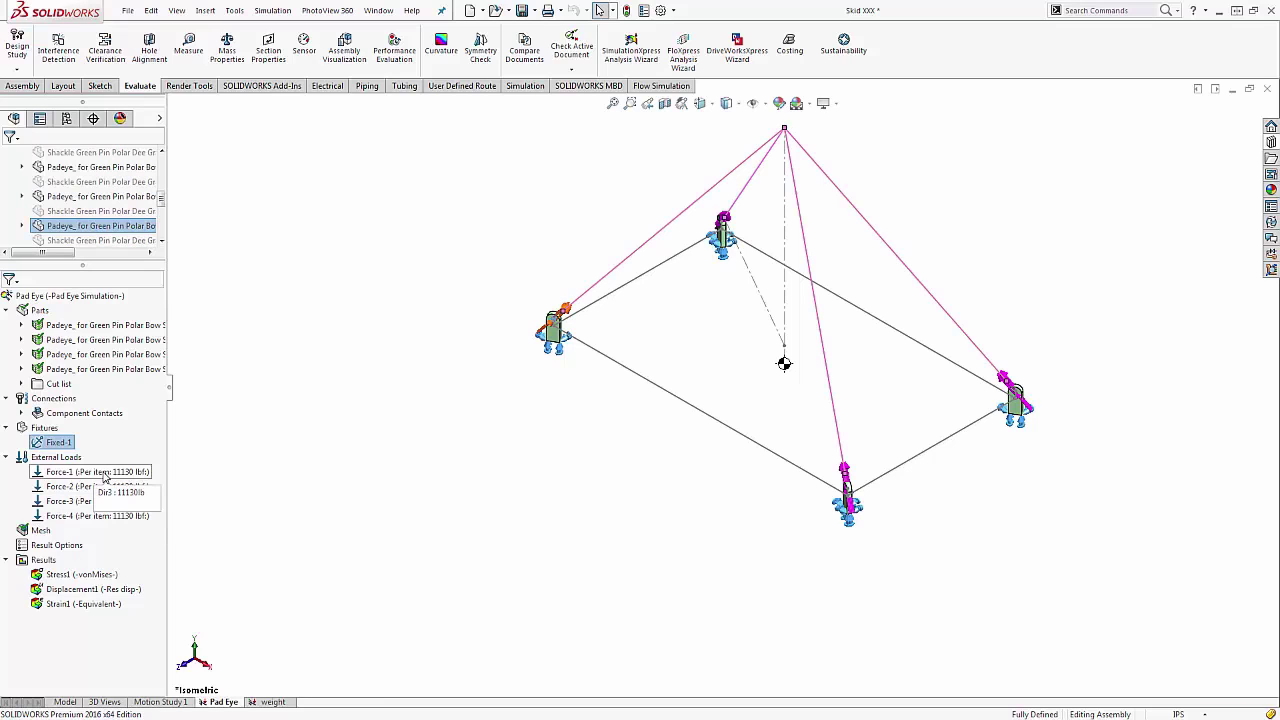
Step: Review the Force-1 definition on the padeye, including its selected direction along the LIFT CALC sling line, and accept it
right_click(104, 478)
left_click(145, 537)
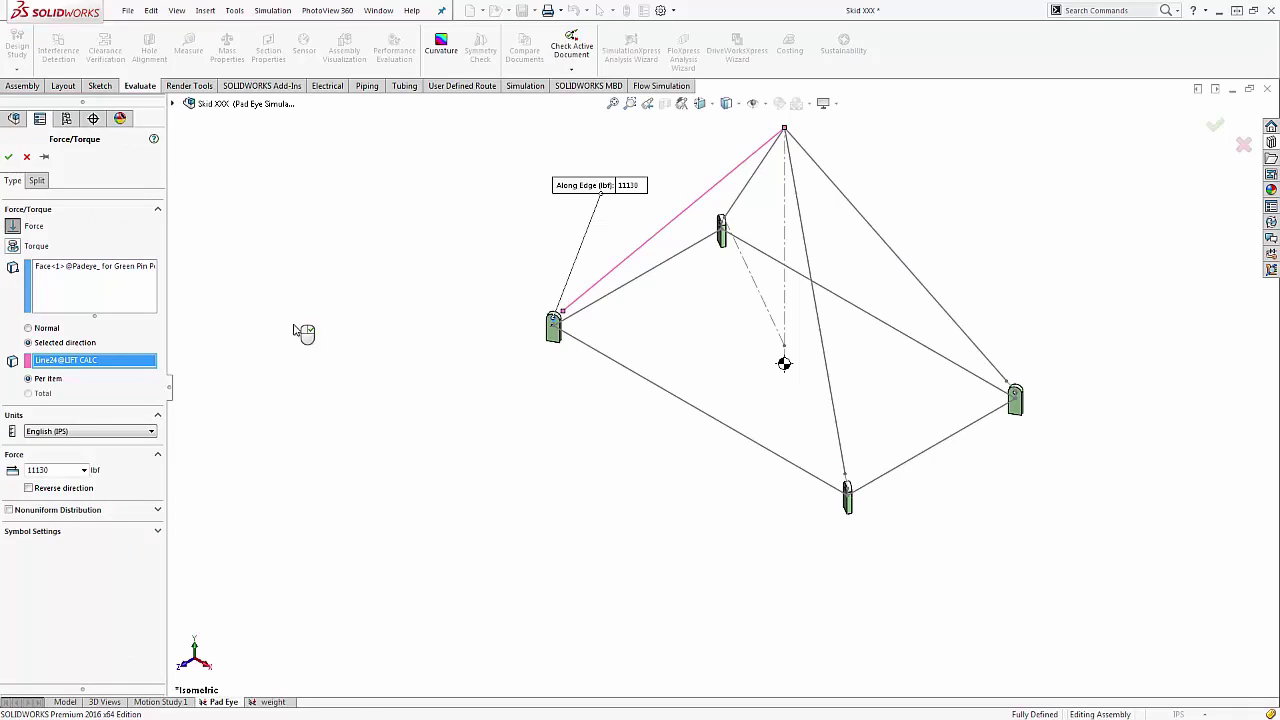
scroll(585, 348, "down", 5)
scroll(595, 354, "down", 2)
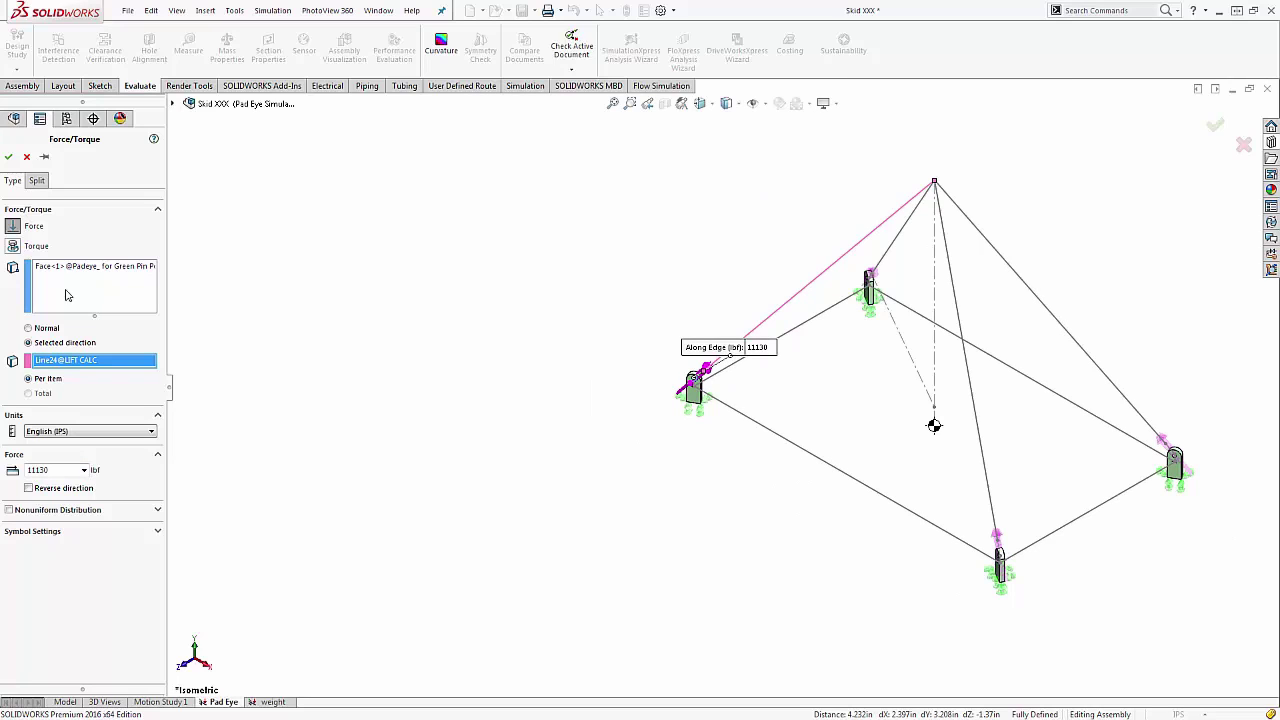
left_click(8, 156)
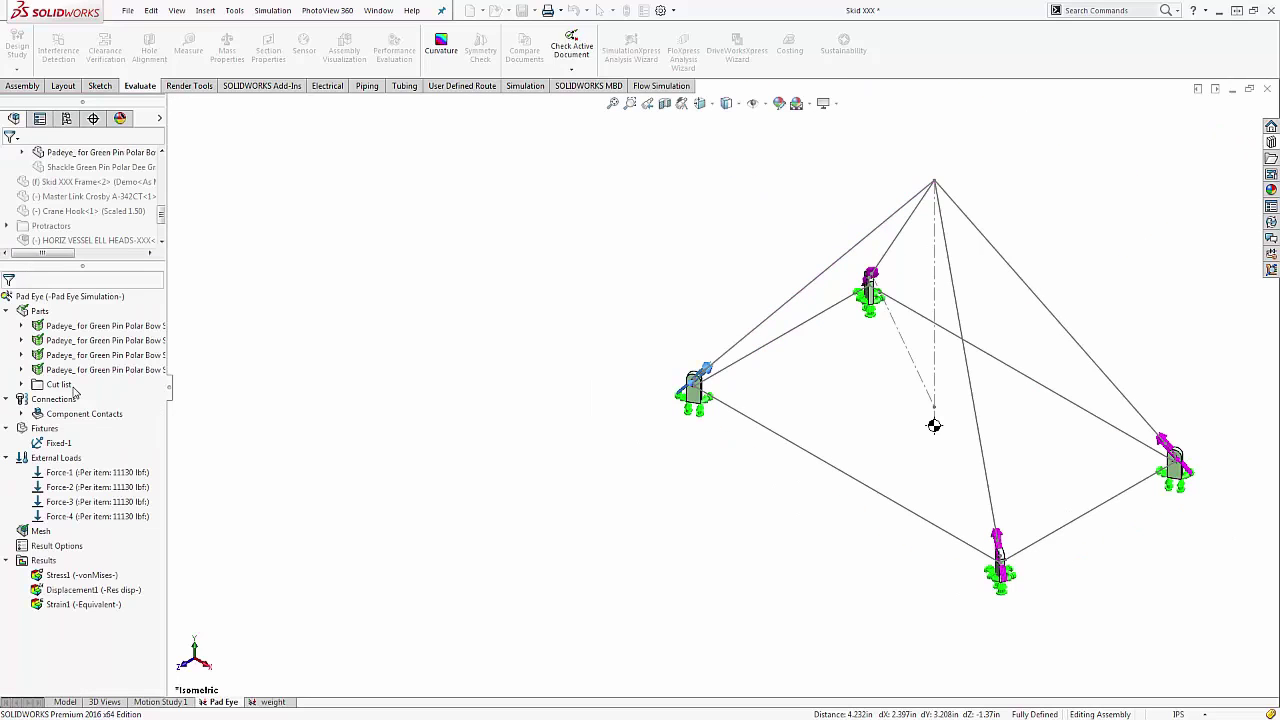
Step: Highlight the Force-2, Force-3 and Force-4 loads to check which padeye each one acts on
left_click(78, 487)
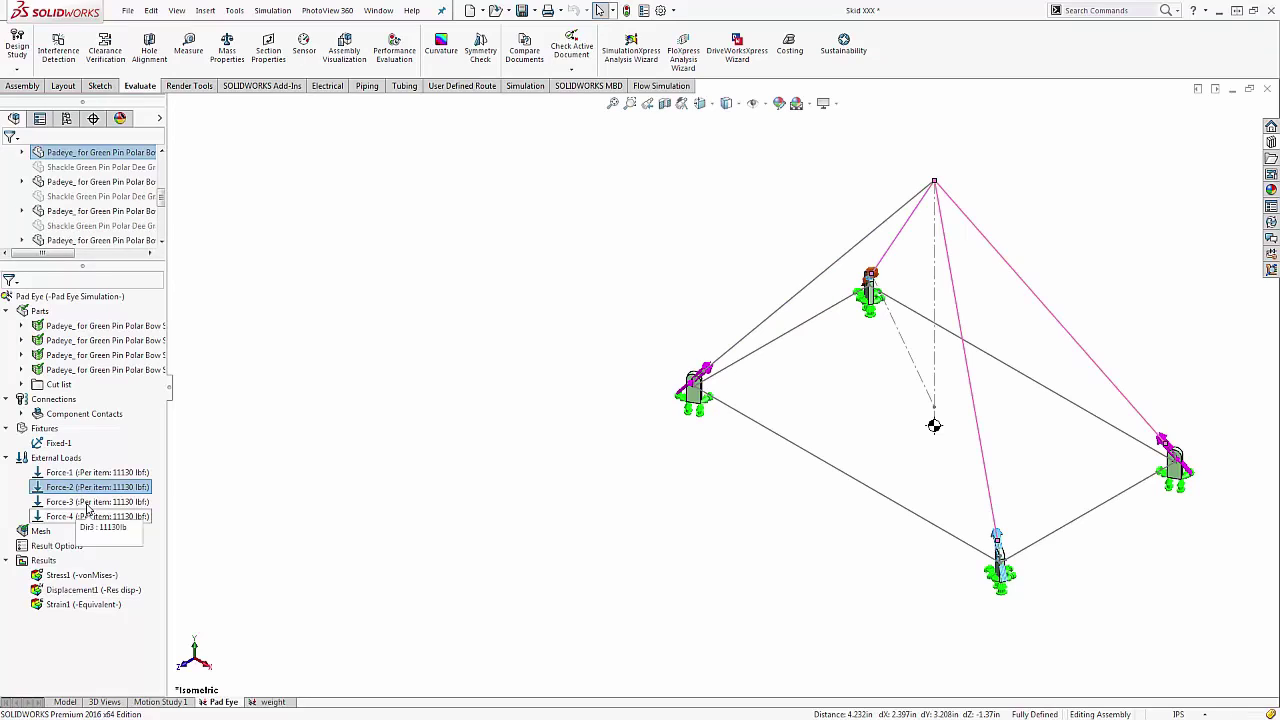
left_click(82, 501)
left_click(87, 517)
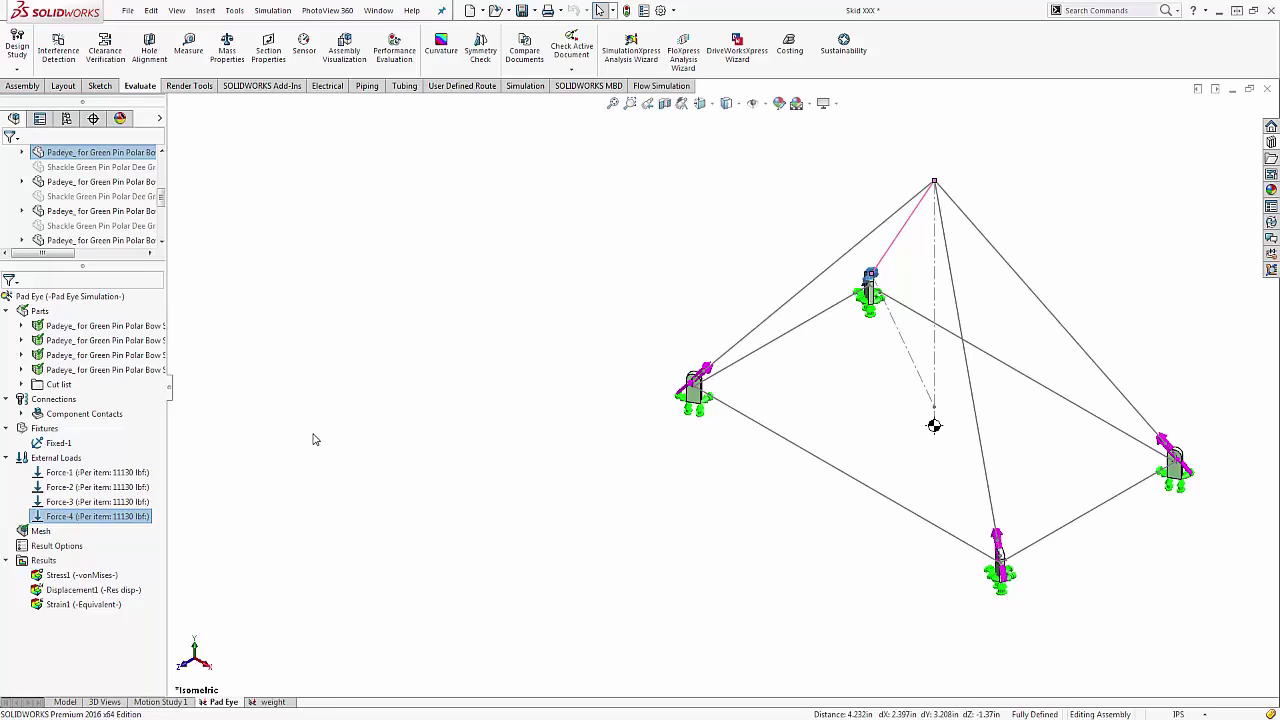
Step: Display the Pad Eye study's solid mesh and inspect it up close on a padeye
right_click(40, 532)
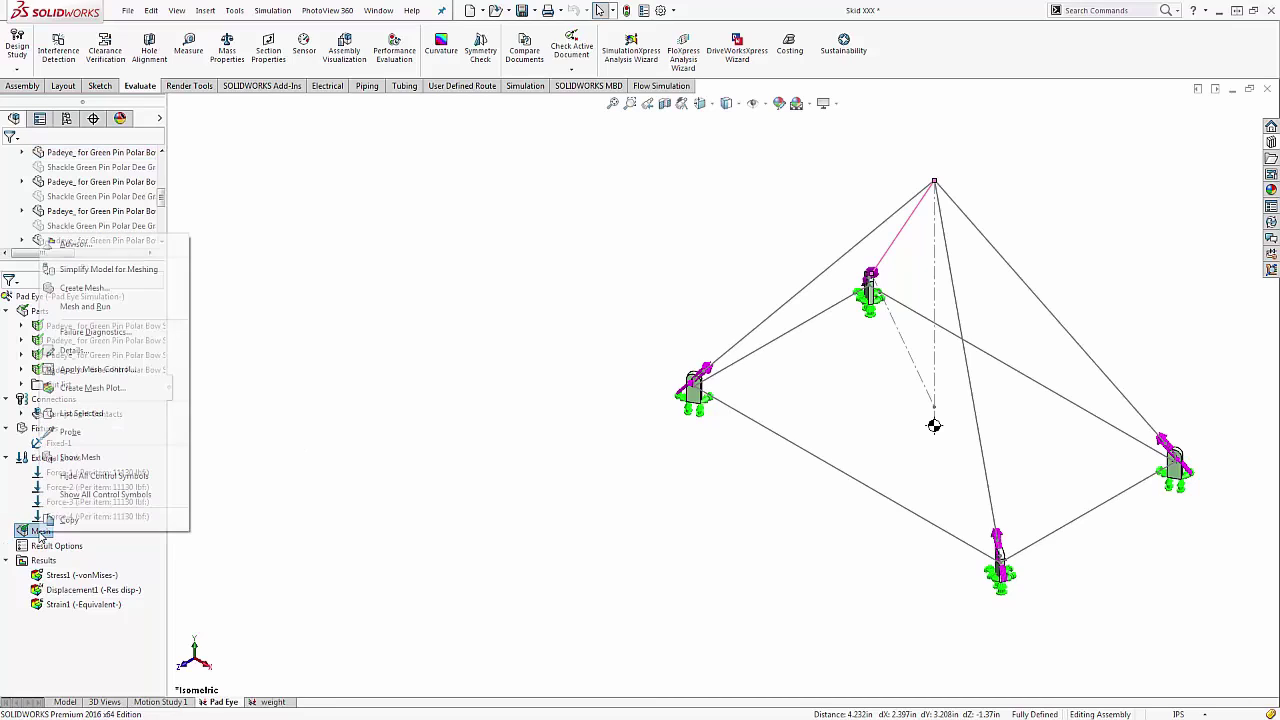
left_click(70, 458)
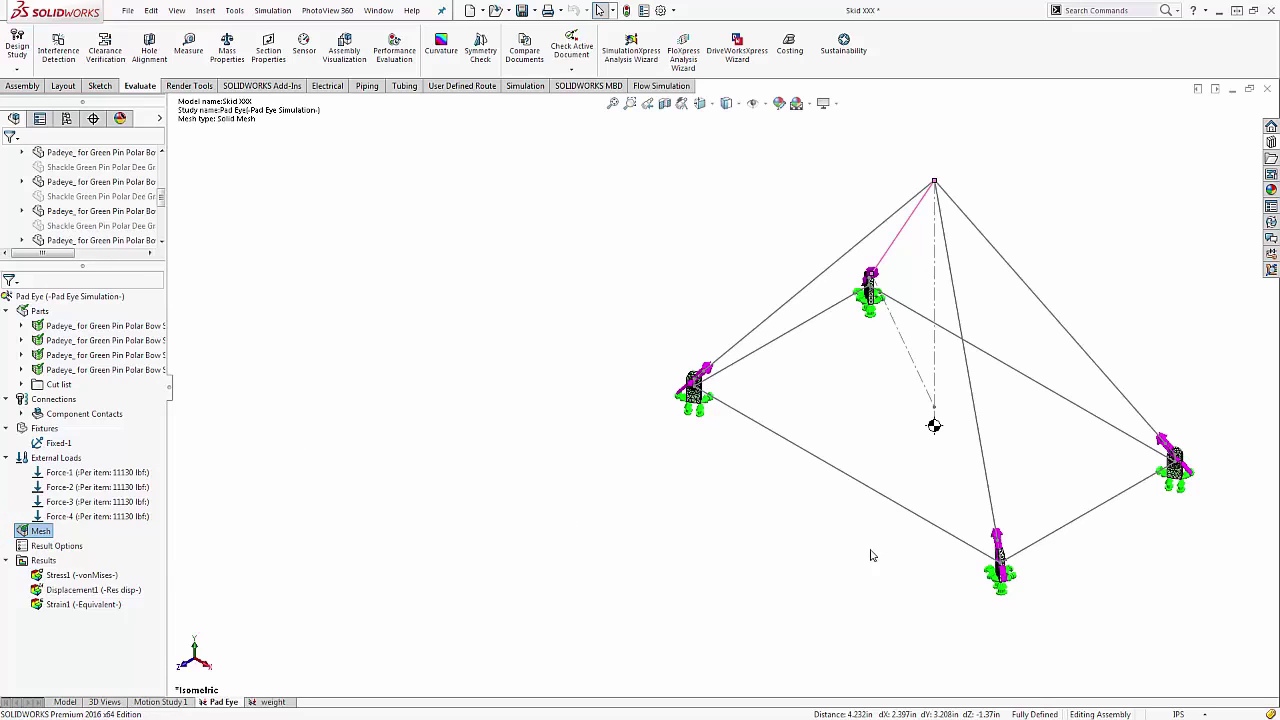
scroll(1000, 545, "down", 5)
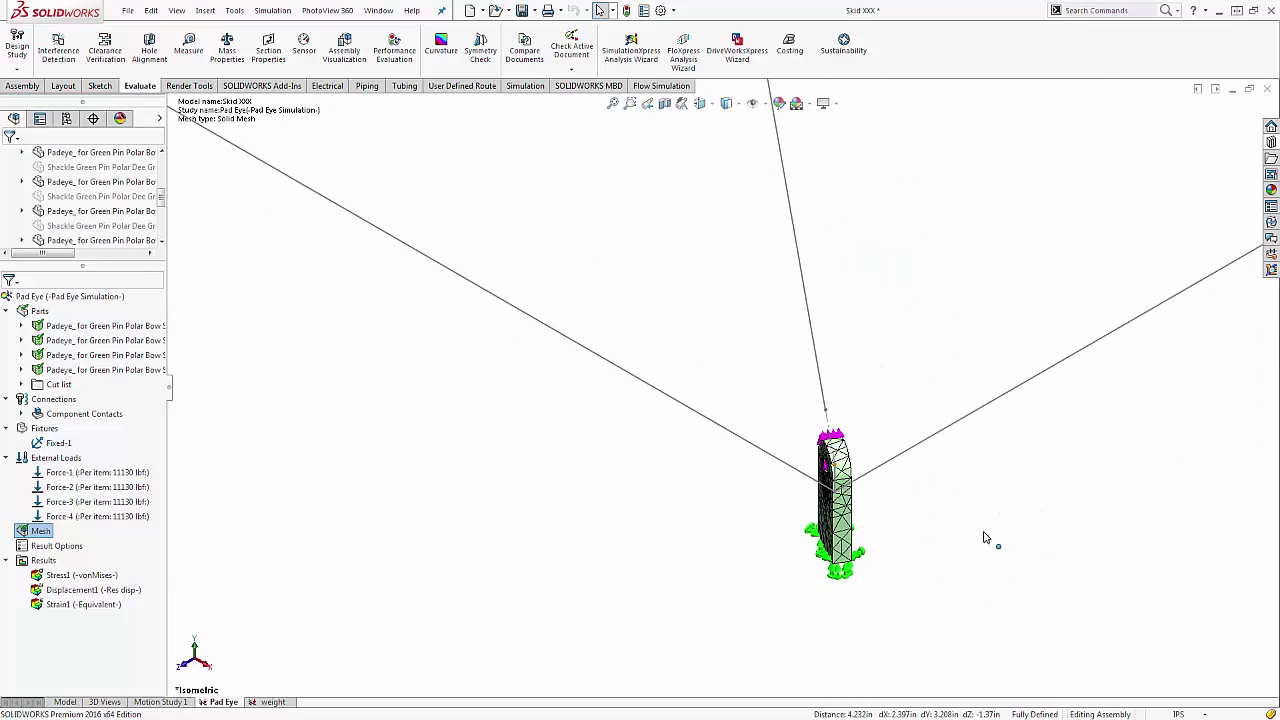
scroll(970, 490, "up", 5)
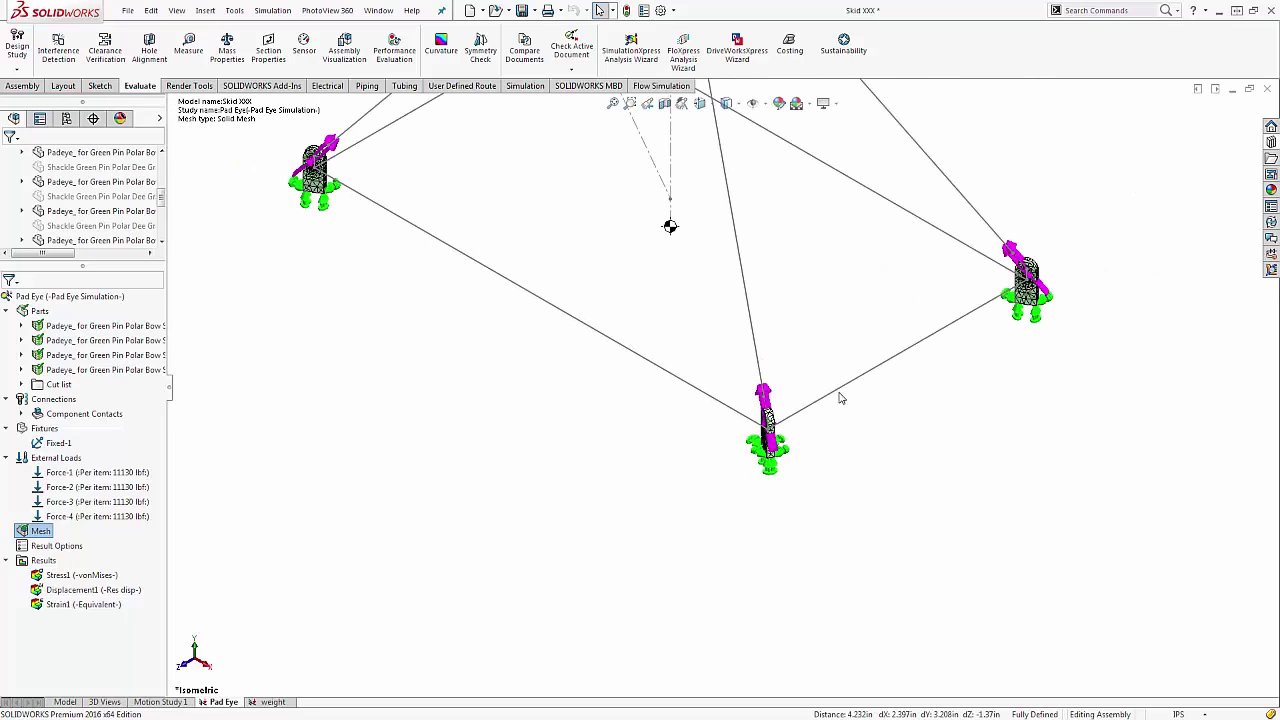
scroll(638, 205, "down", 2)
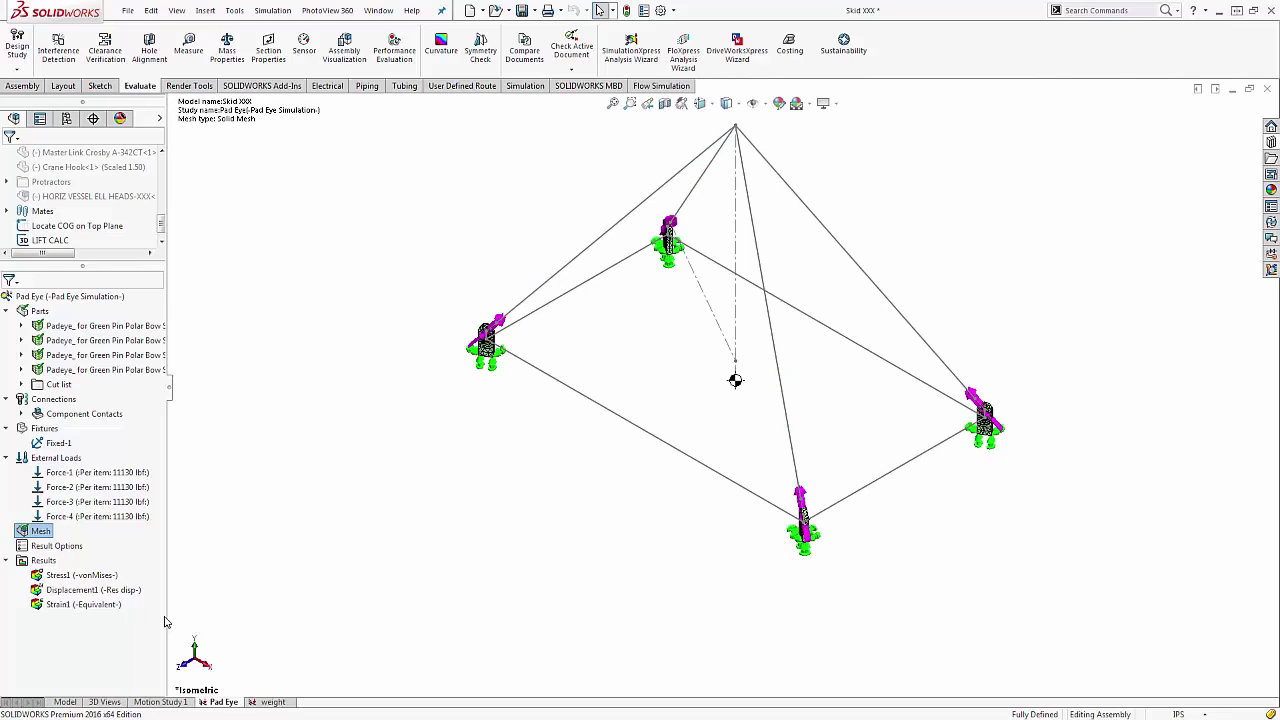
Step: Display the Pad Eye study's Stress1 von Mises plot and inspect the stress distribution on the padeyes
left_click(101, 582)
right_click(101, 582)
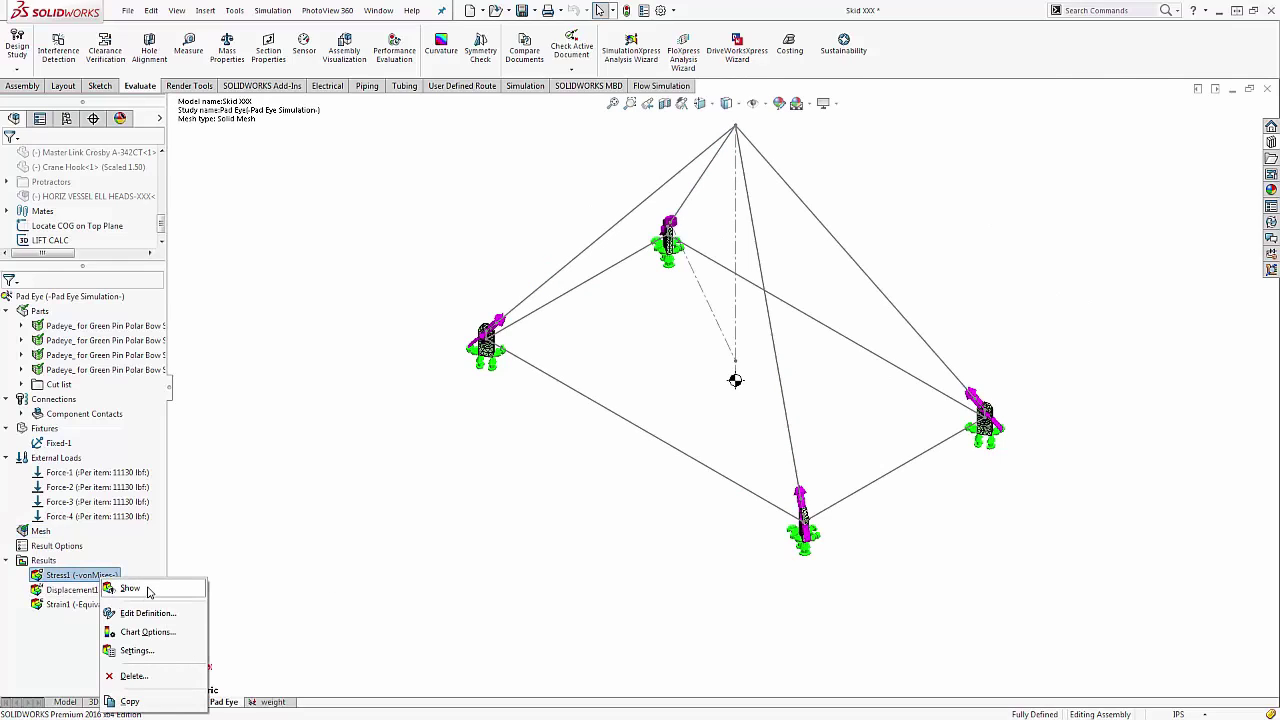
left_click(260, 388)
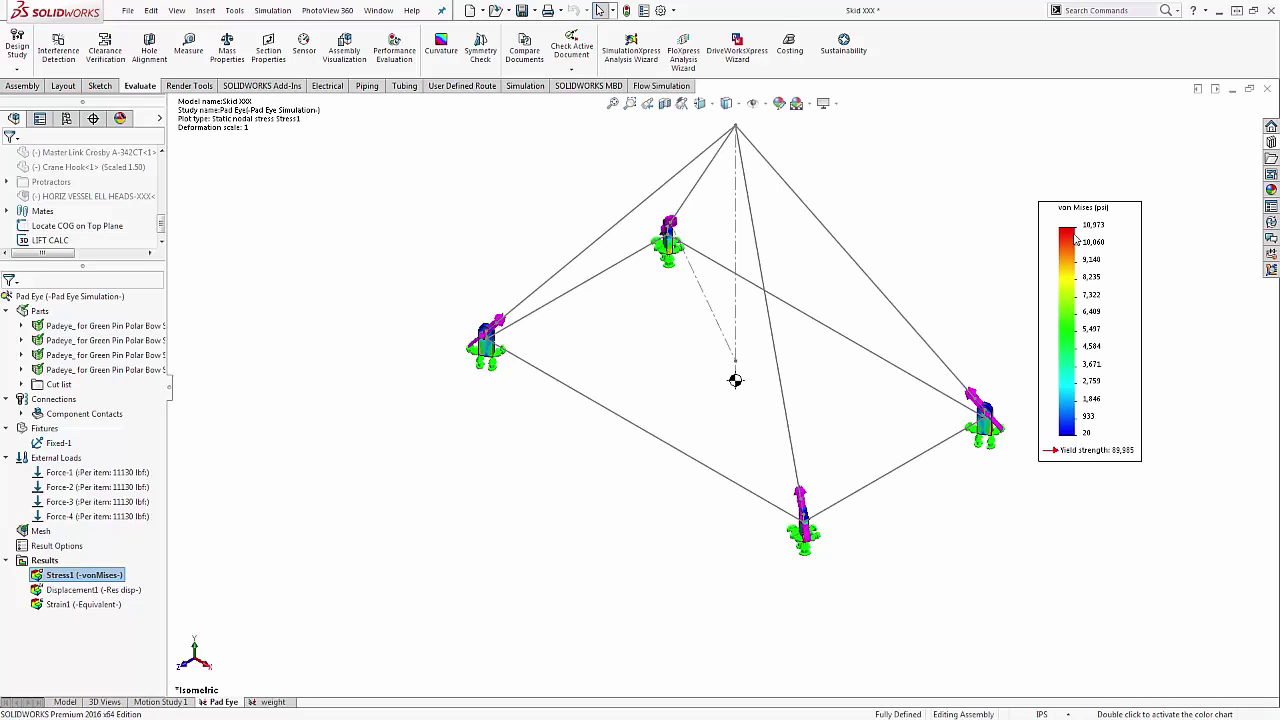
scroll(1000, 438, "down", 5)
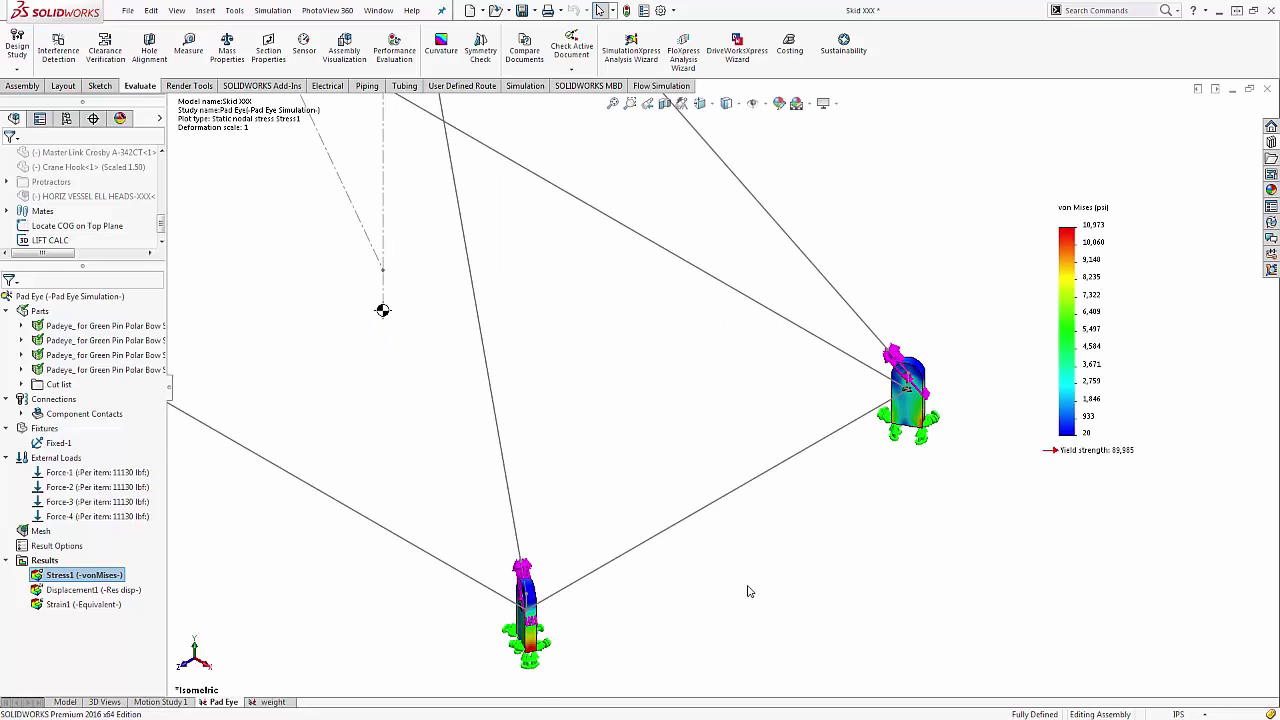
key("f")
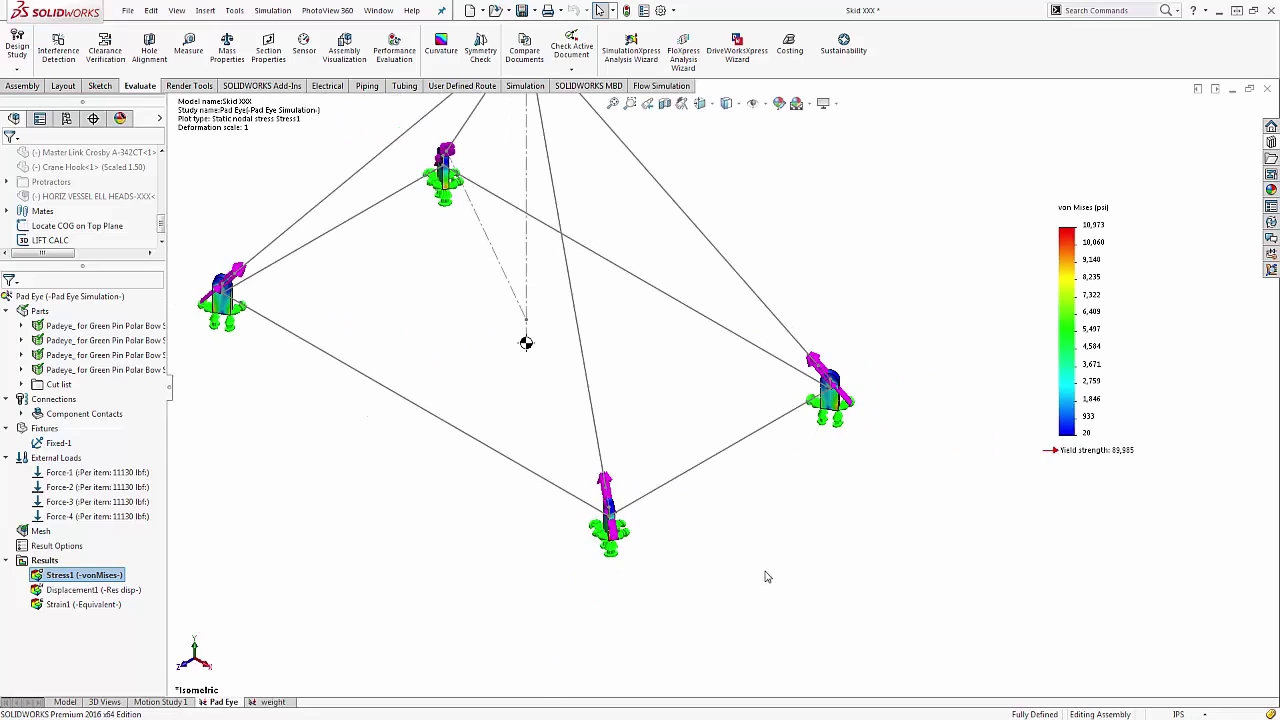
key("ctrl+Right")
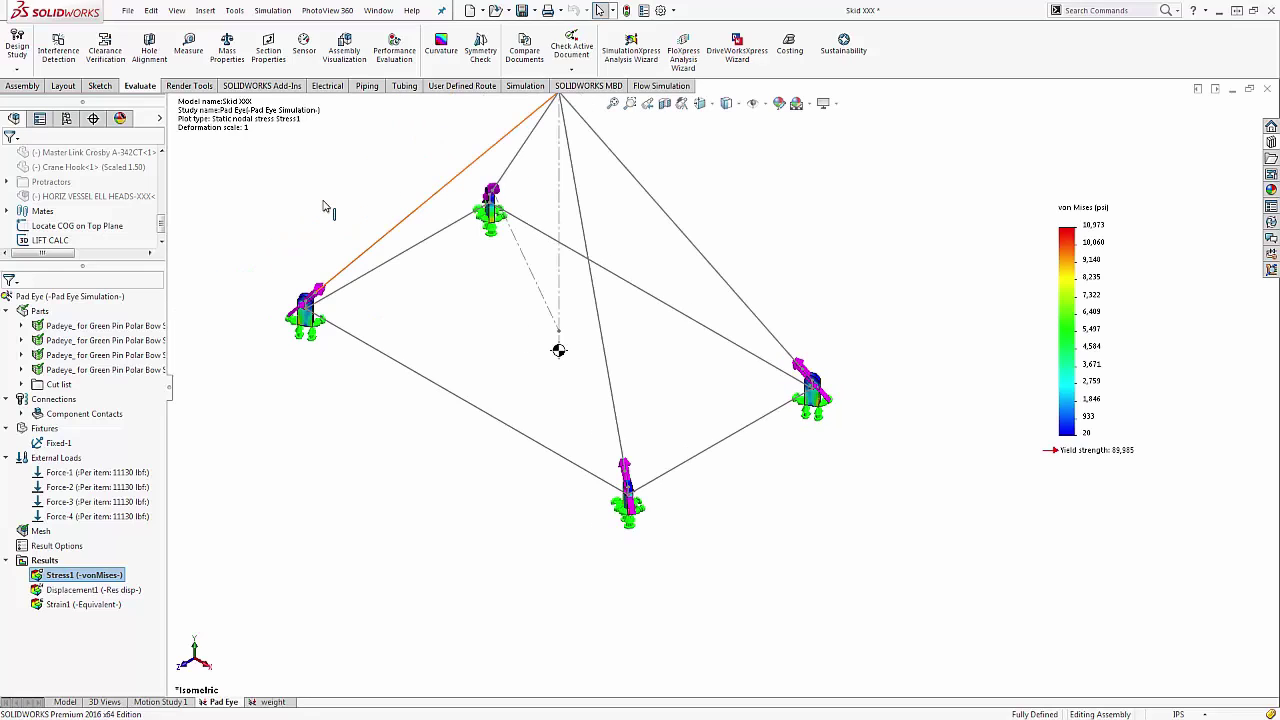
key("ctrl+Down")
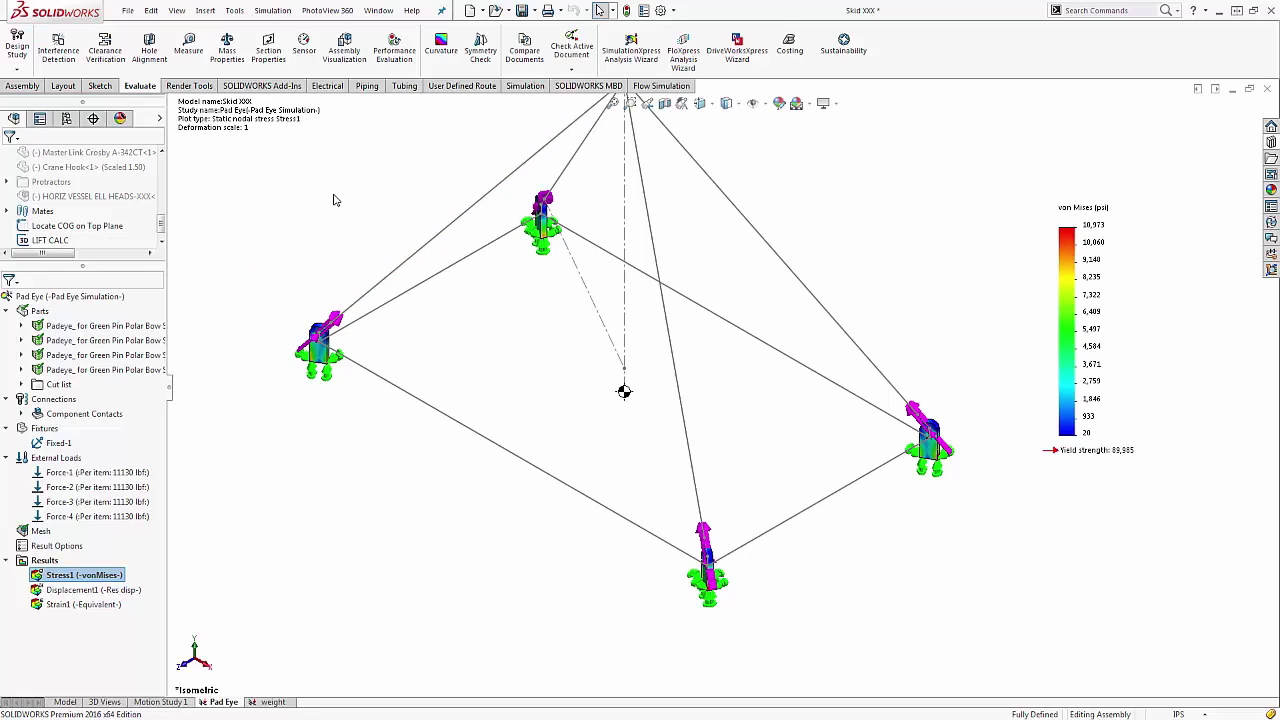
Step: Display the Pad Eye study's Displacement1 resultant displacement plot
left_click(90, 589)
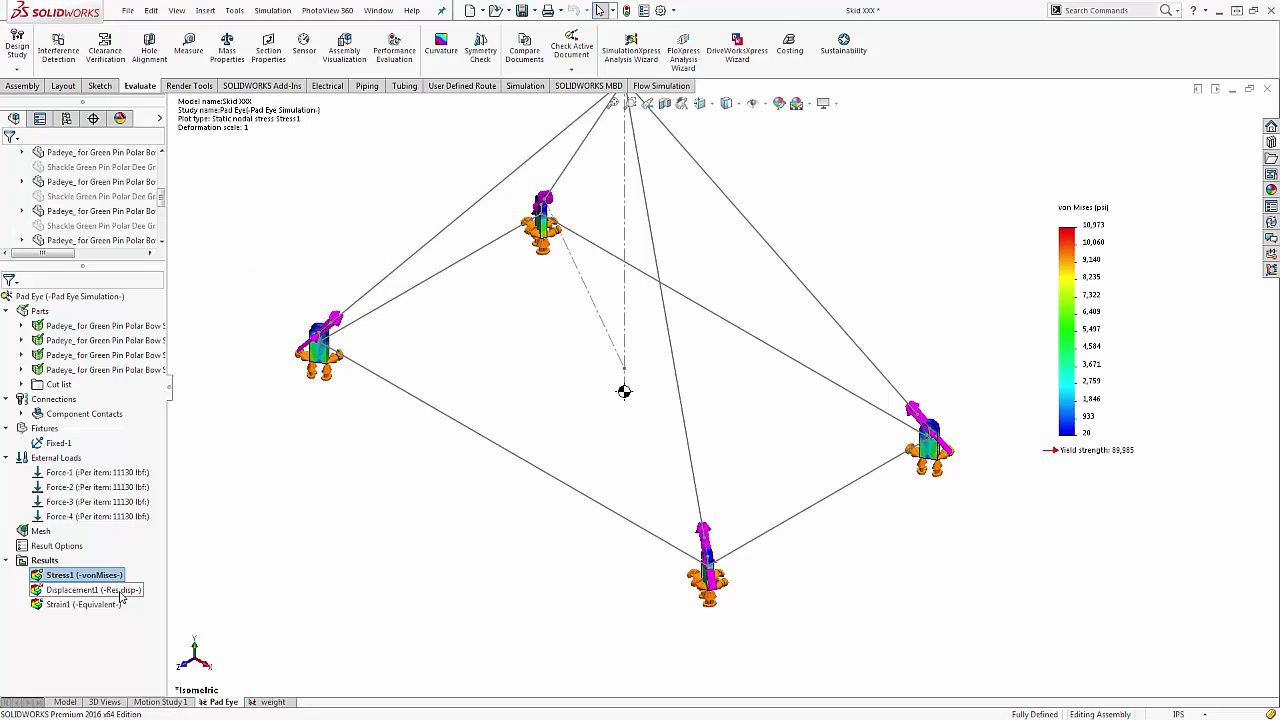
right_click(120, 590)
left_click(147, 466)
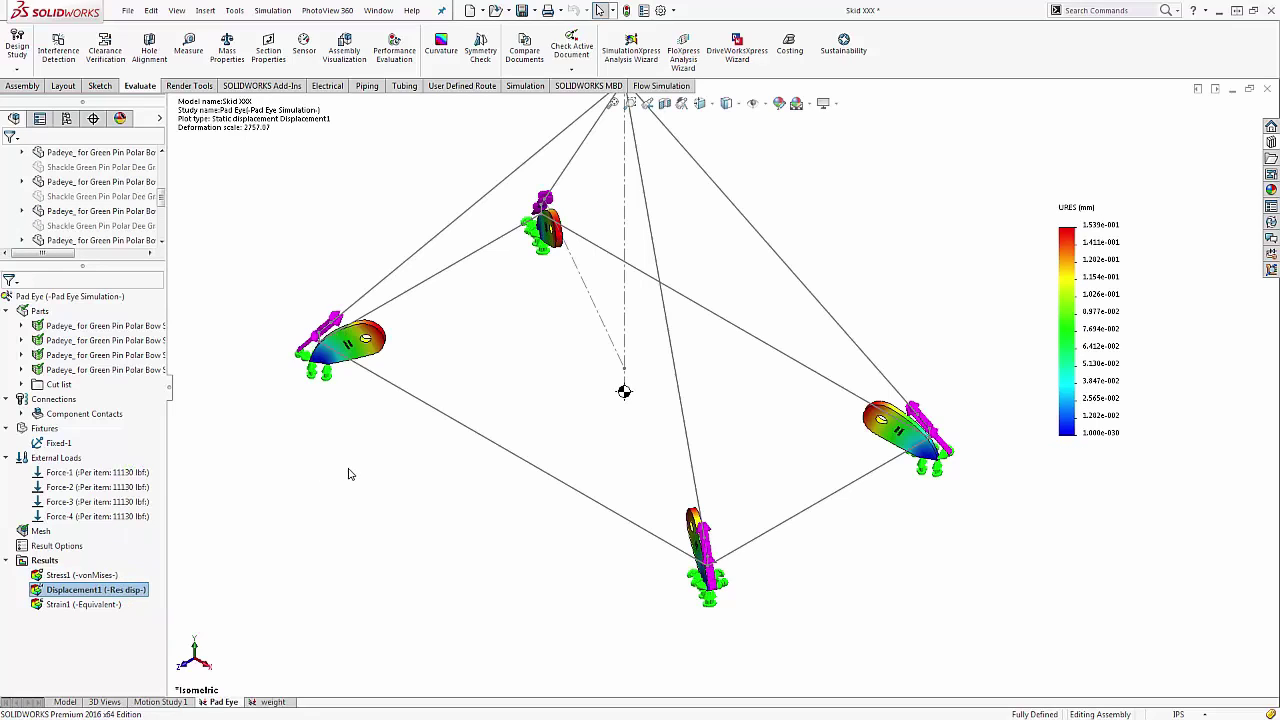
Step: Set the Displacement1 plot's deformed shape to true scale
right_click(118, 589)
left_click(152, 282)
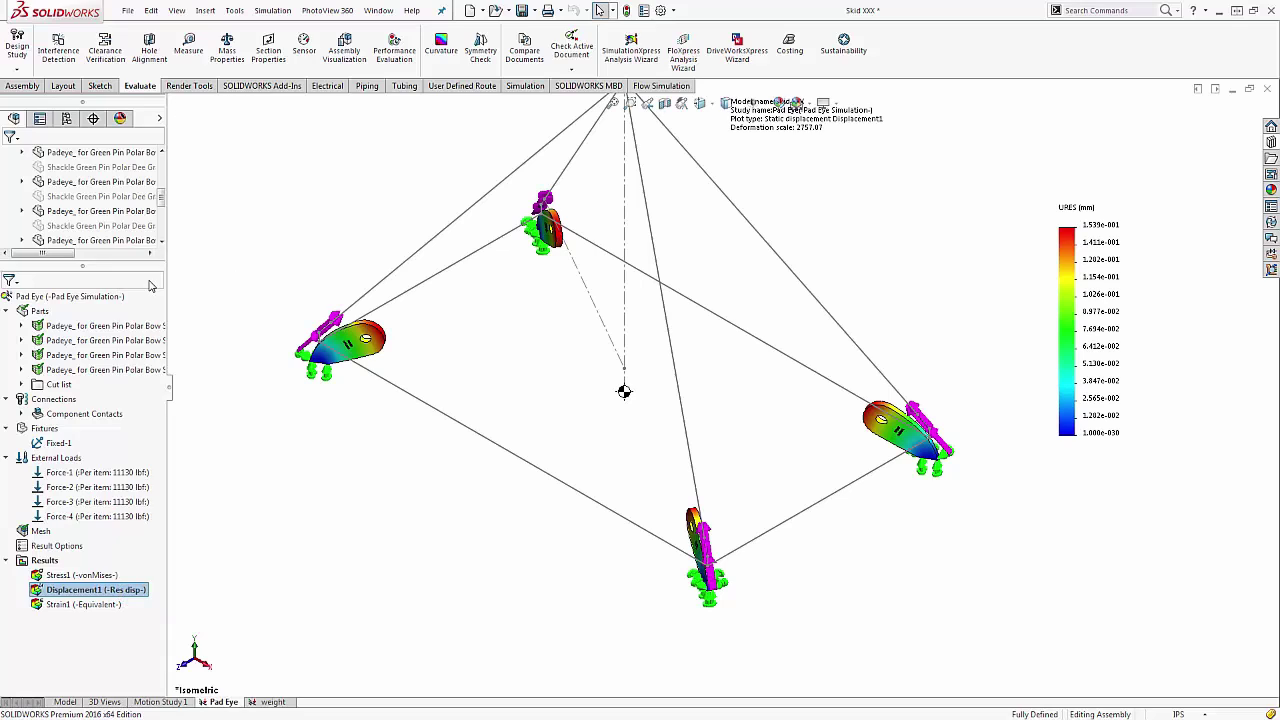
left_click(36, 337)
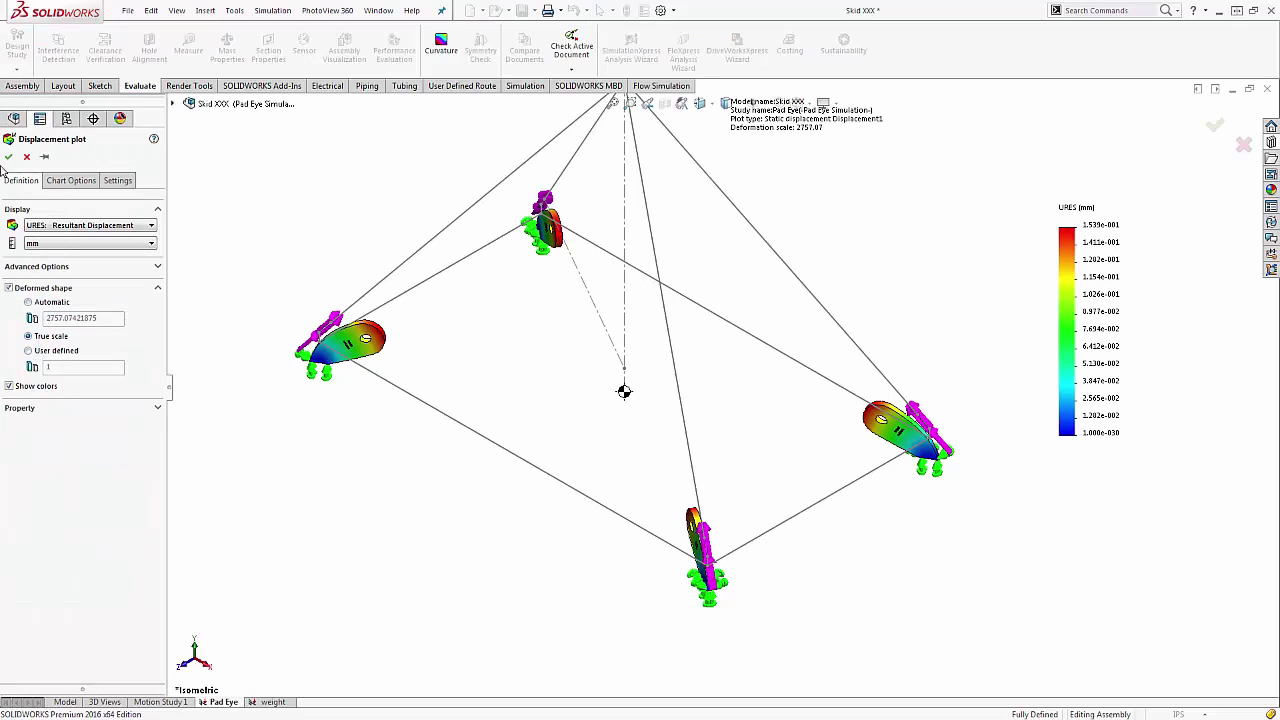
left_click(8, 155)
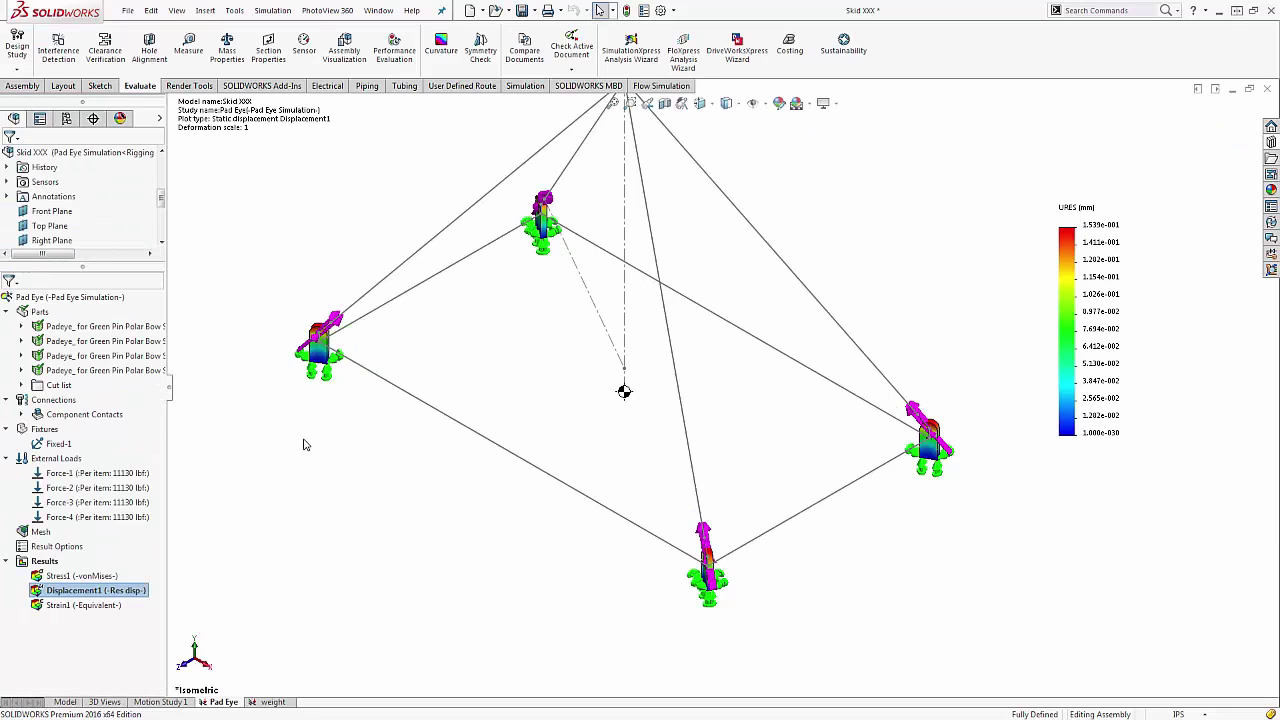
Step: Change the Displacement1 plot's display units to inches
right_click(118, 590)
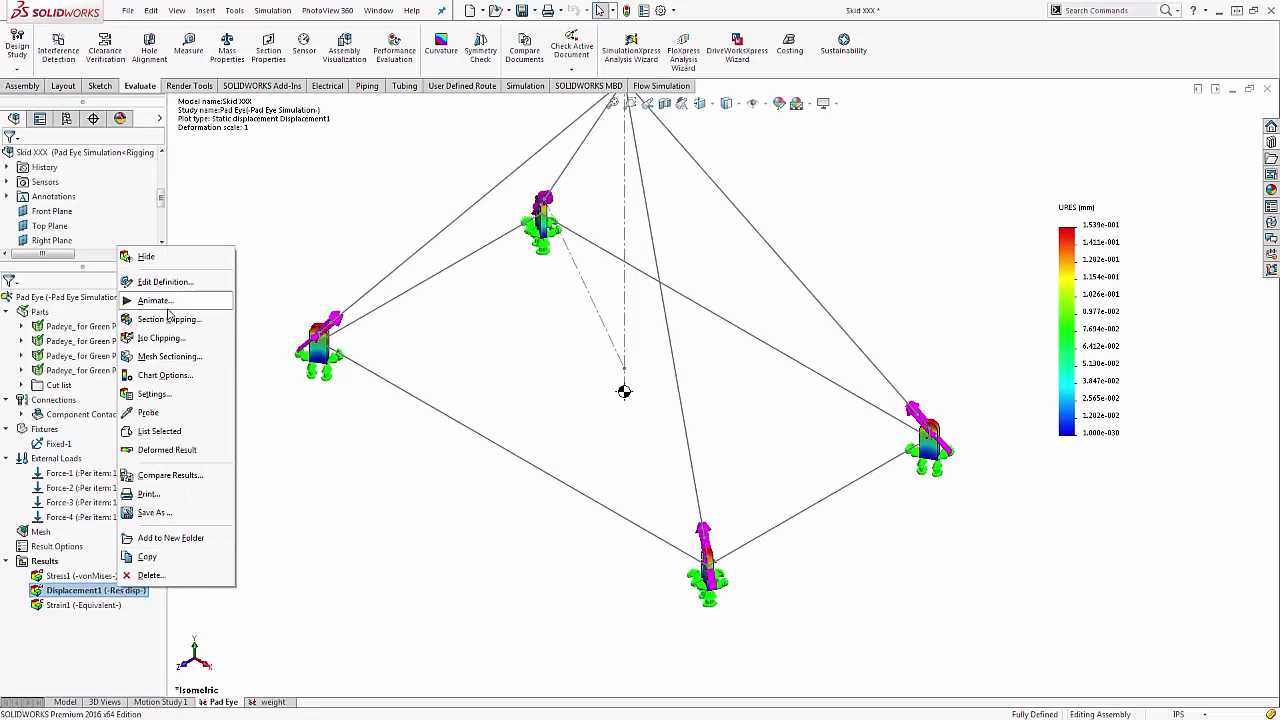
left_click(162, 282)
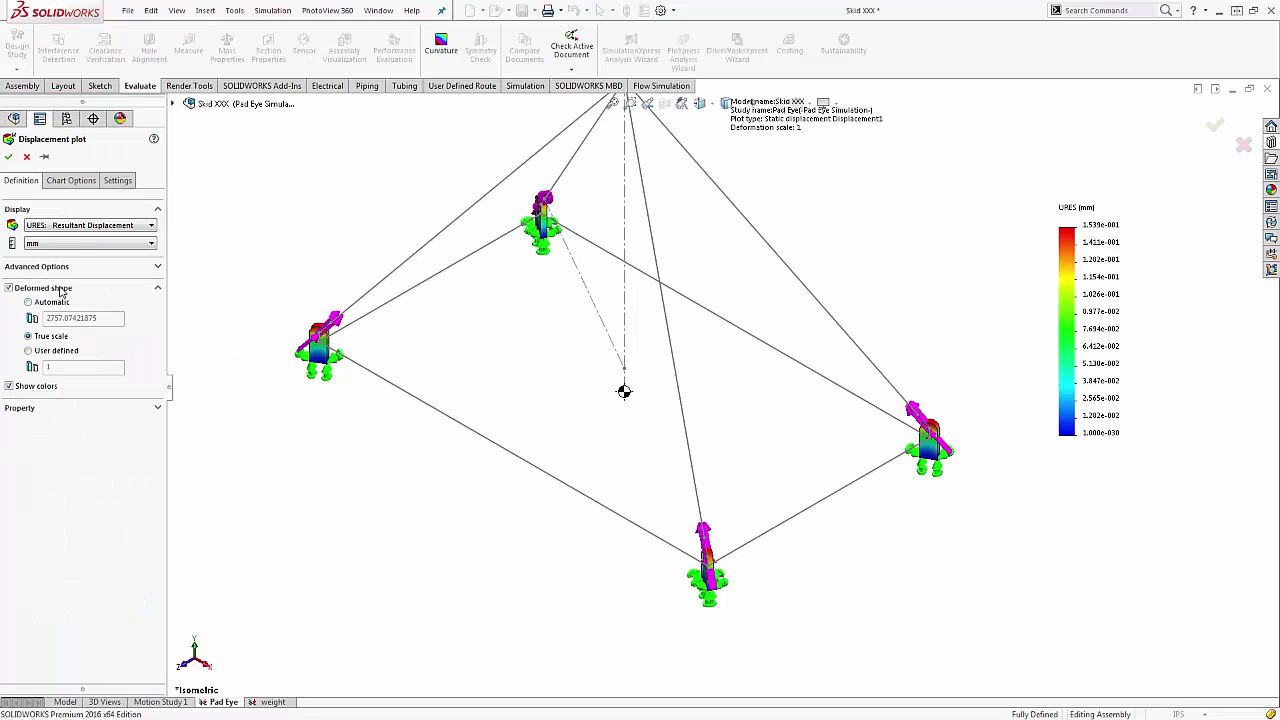
left_click(58, 243)
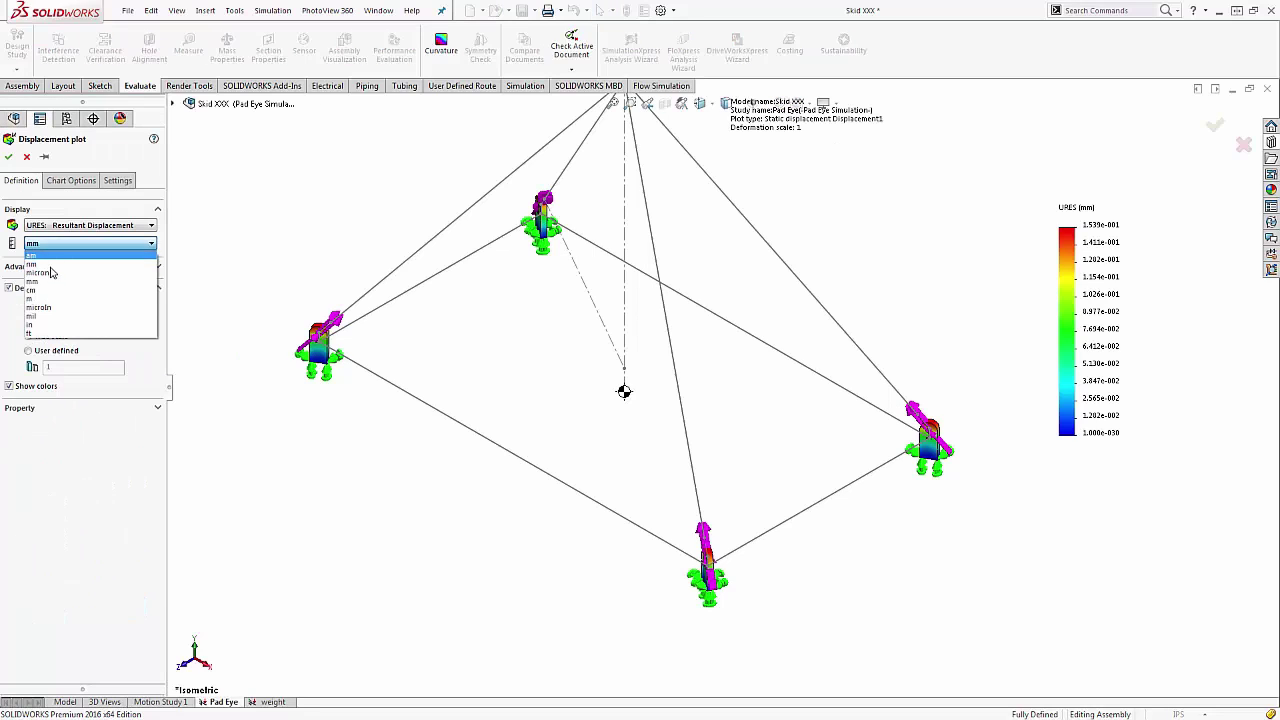
left_click(56, 326)
left_click(8, 157)
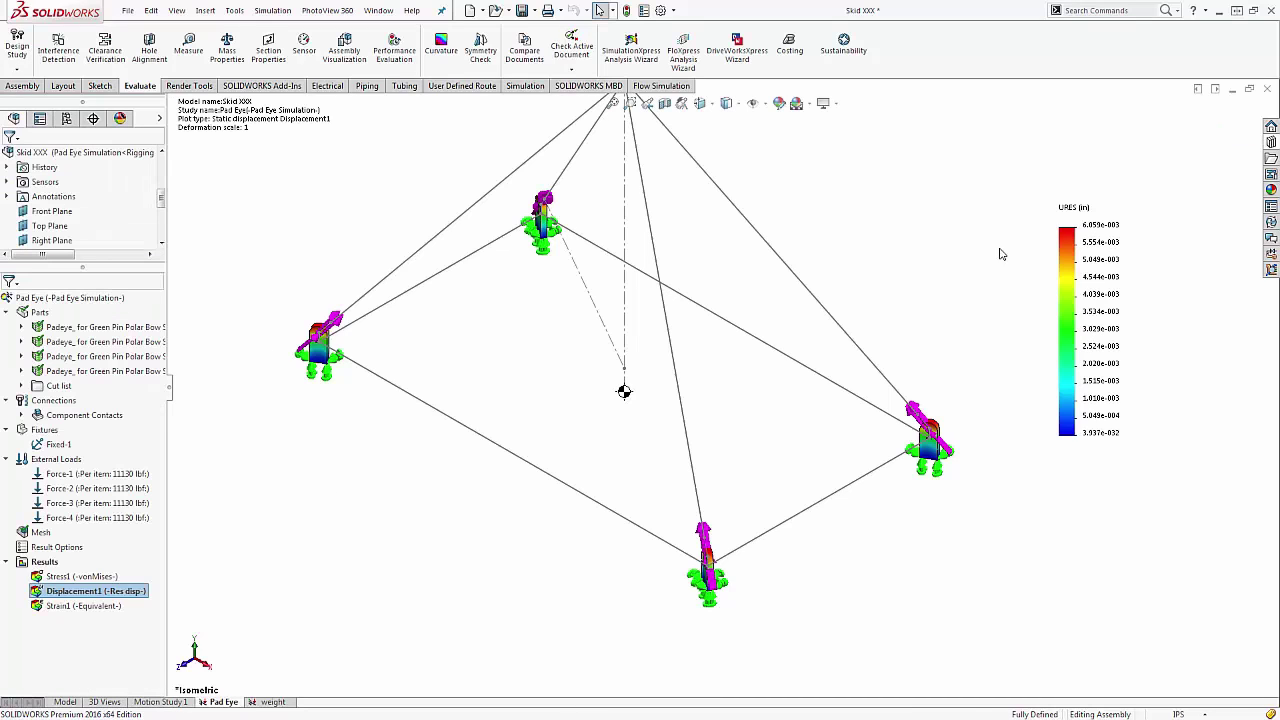
Step: Switch the Displacement1 legend's number format to floating in the plot's chart options
double_click(1088, 234)
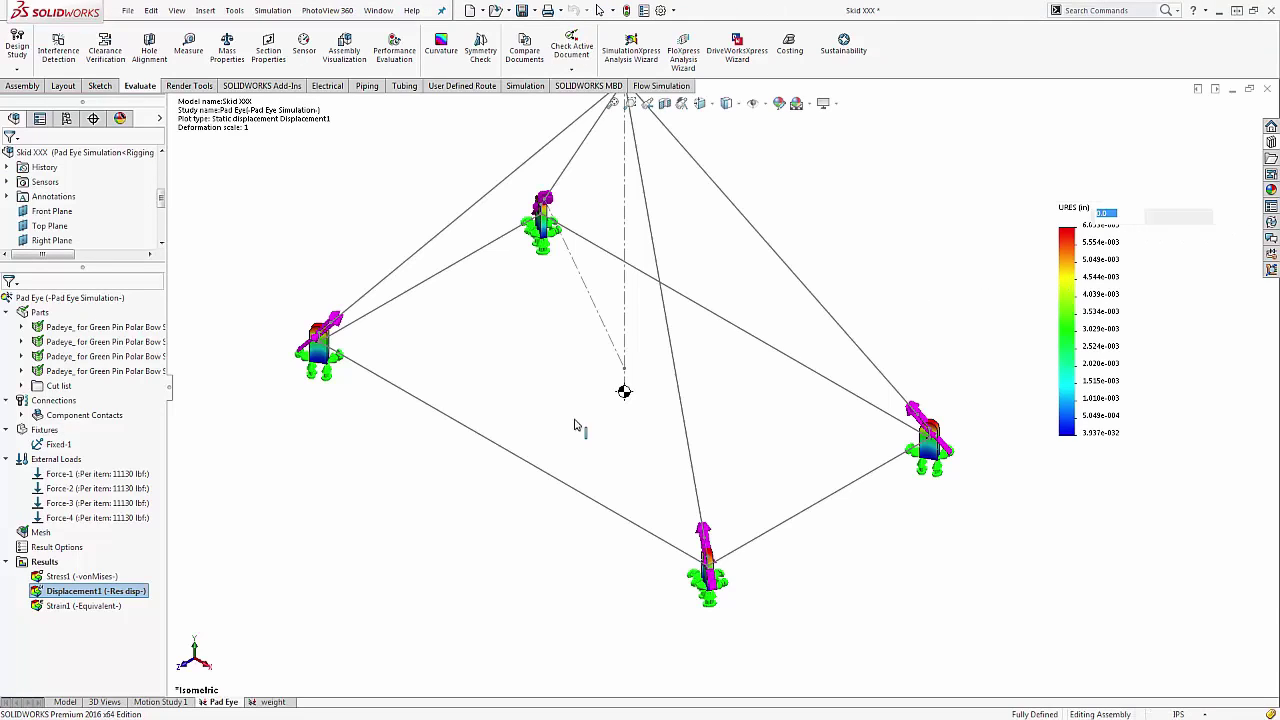
right_click(138, 593)
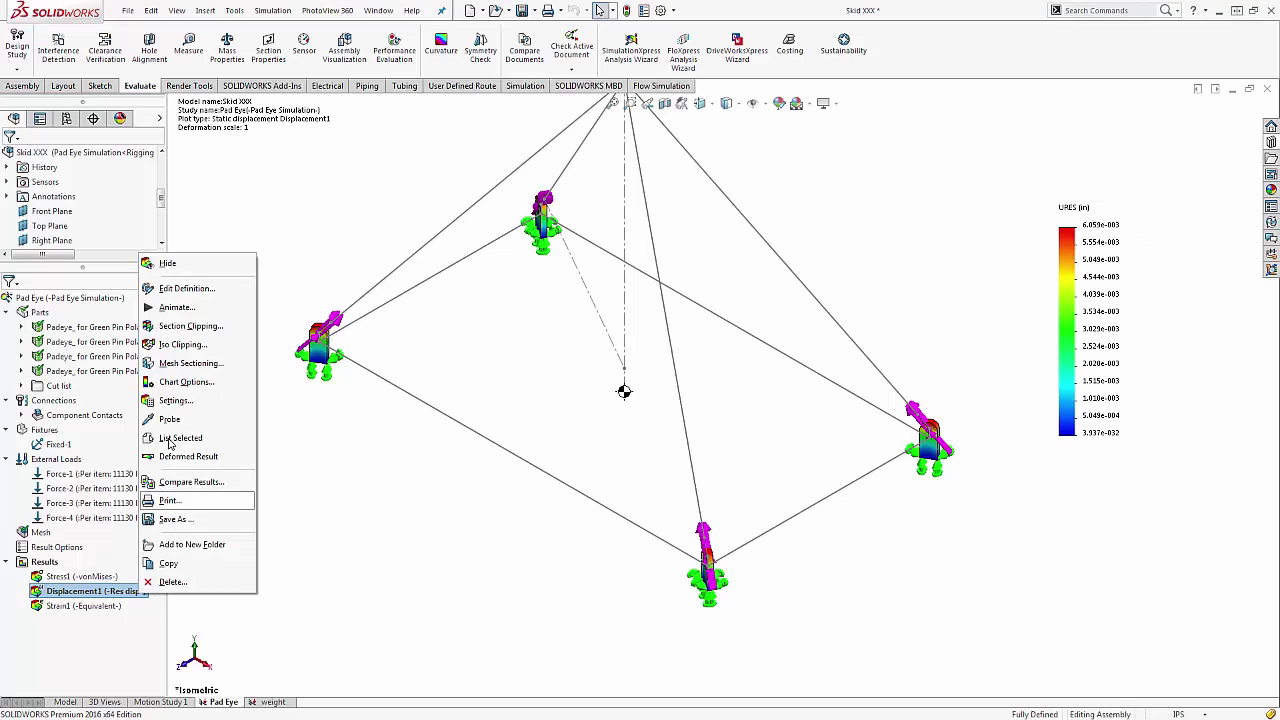
left_click(185, 288)
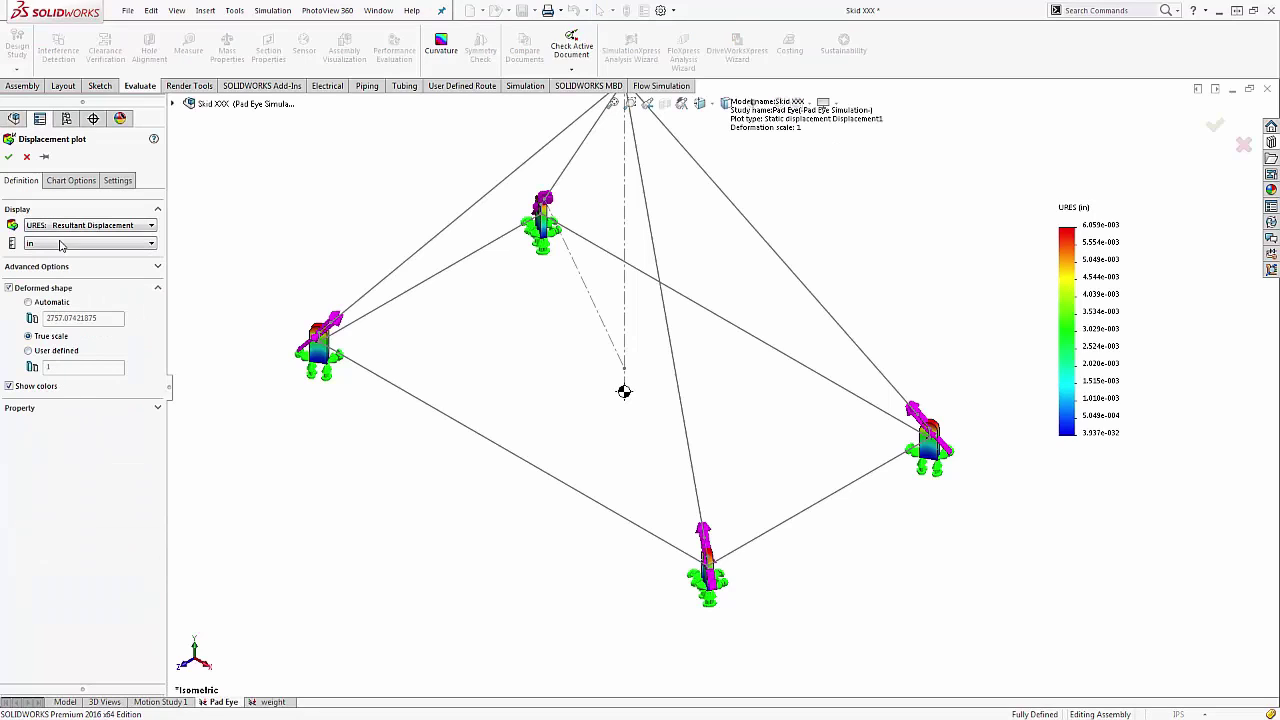
left_click(70, 181)
left_click(63, 518)
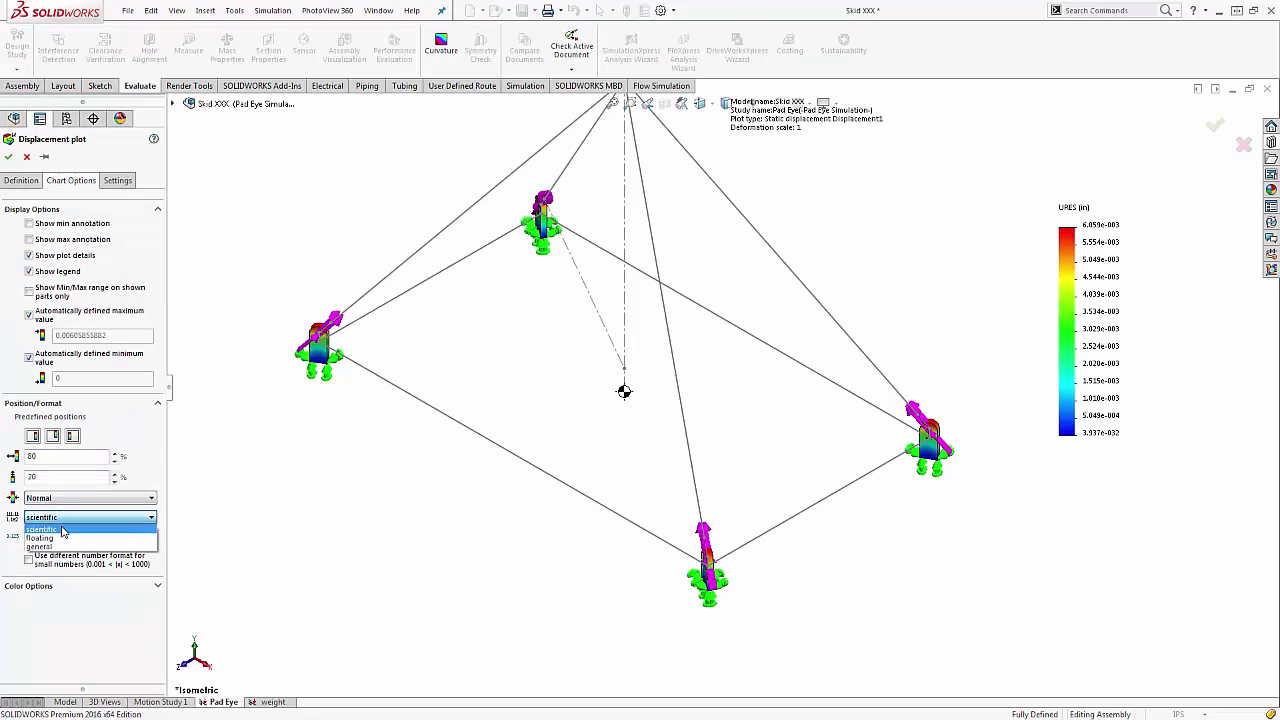
left_click(50, 538)
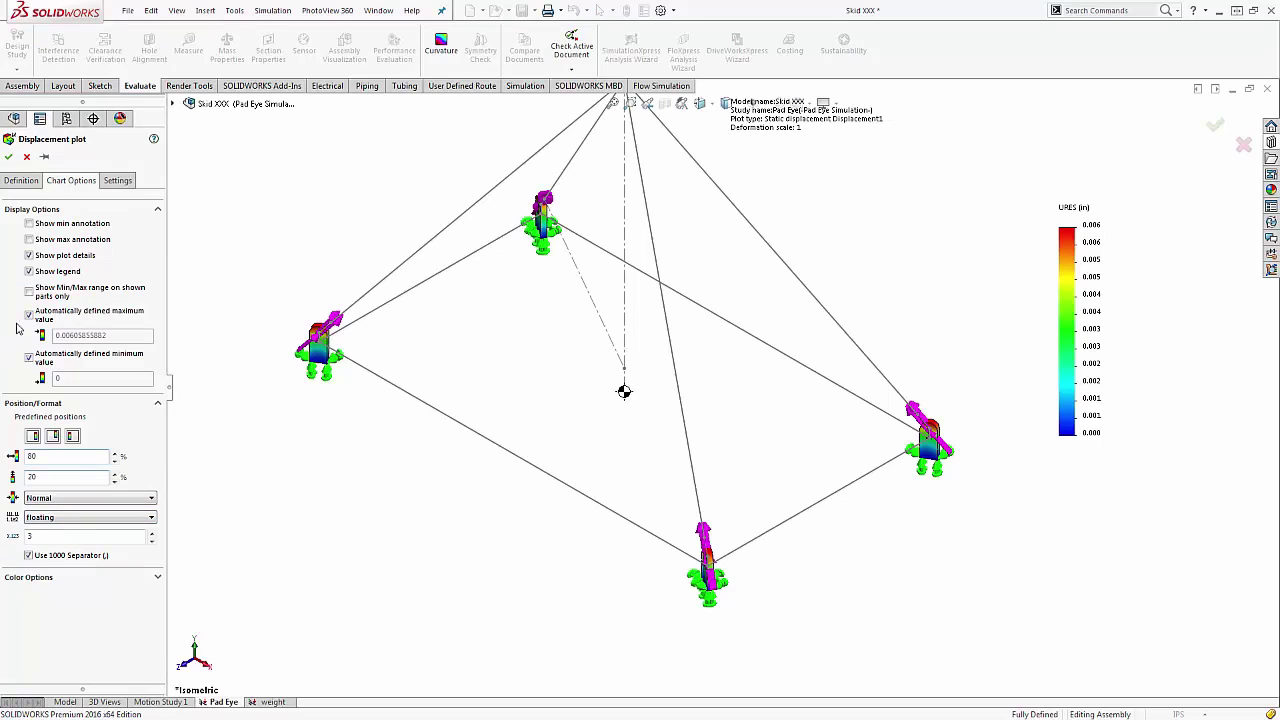
left_click(8, 157)
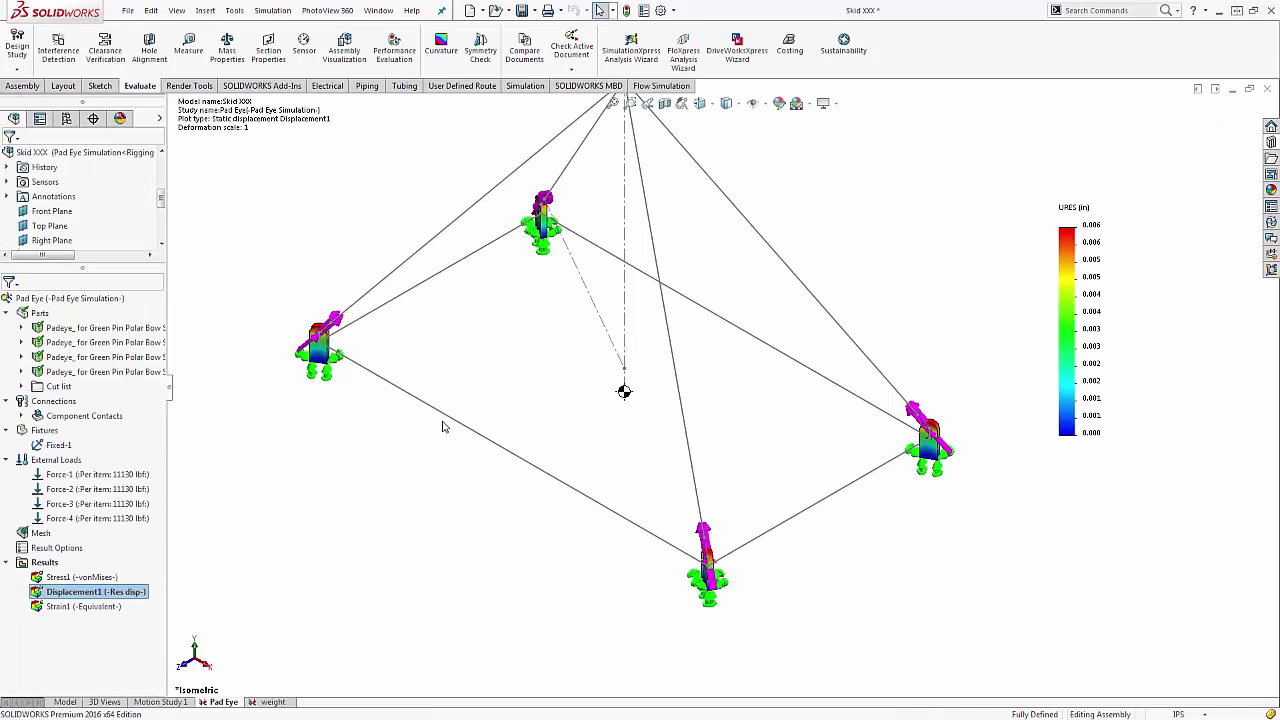